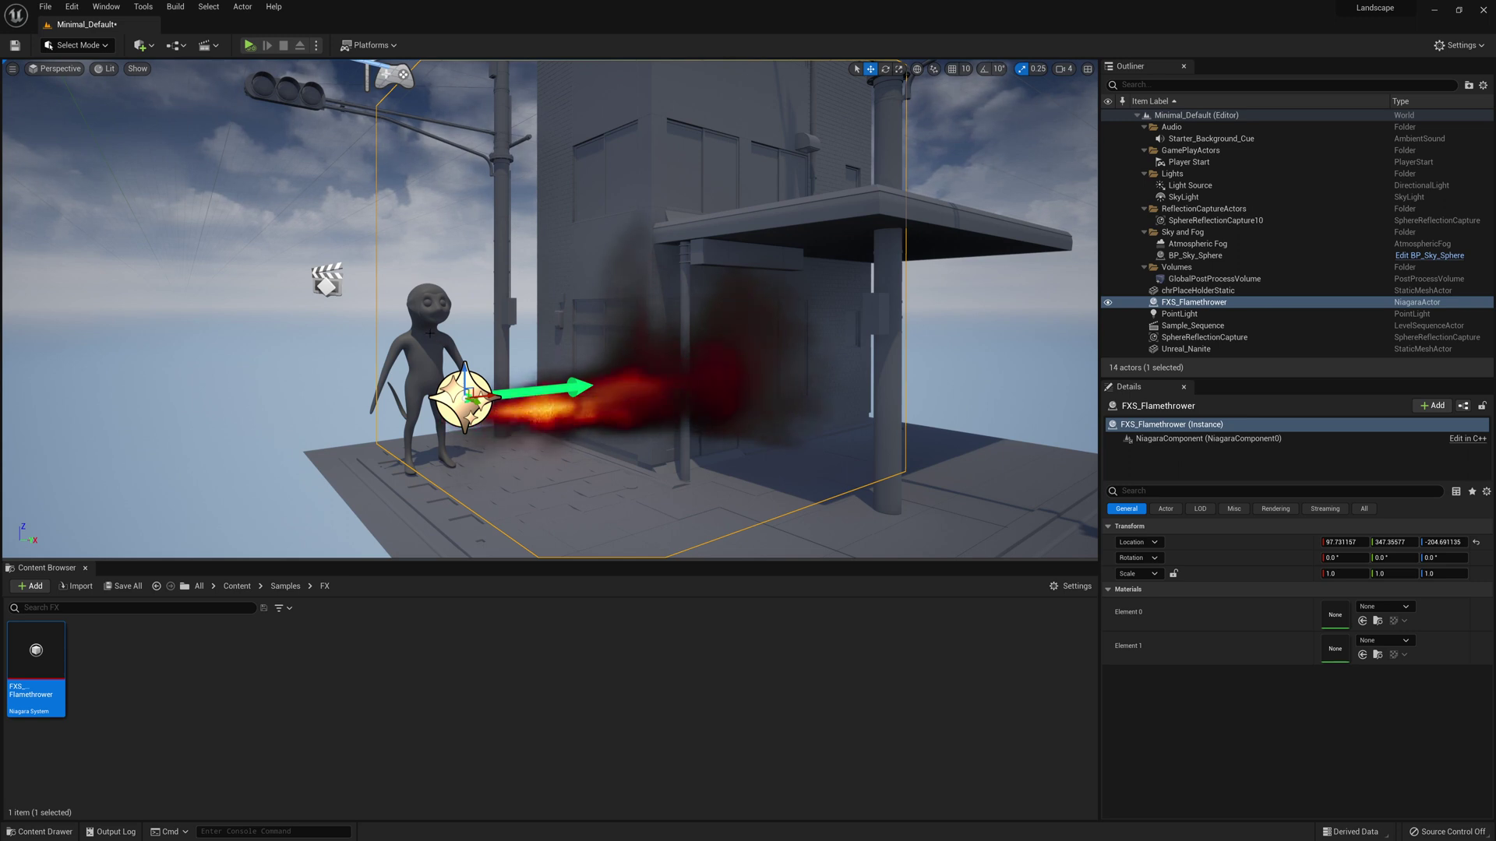
Step: Lift the FXS_Flamethrower effect slightly along Z to about -187.5
left_click(421, 328)
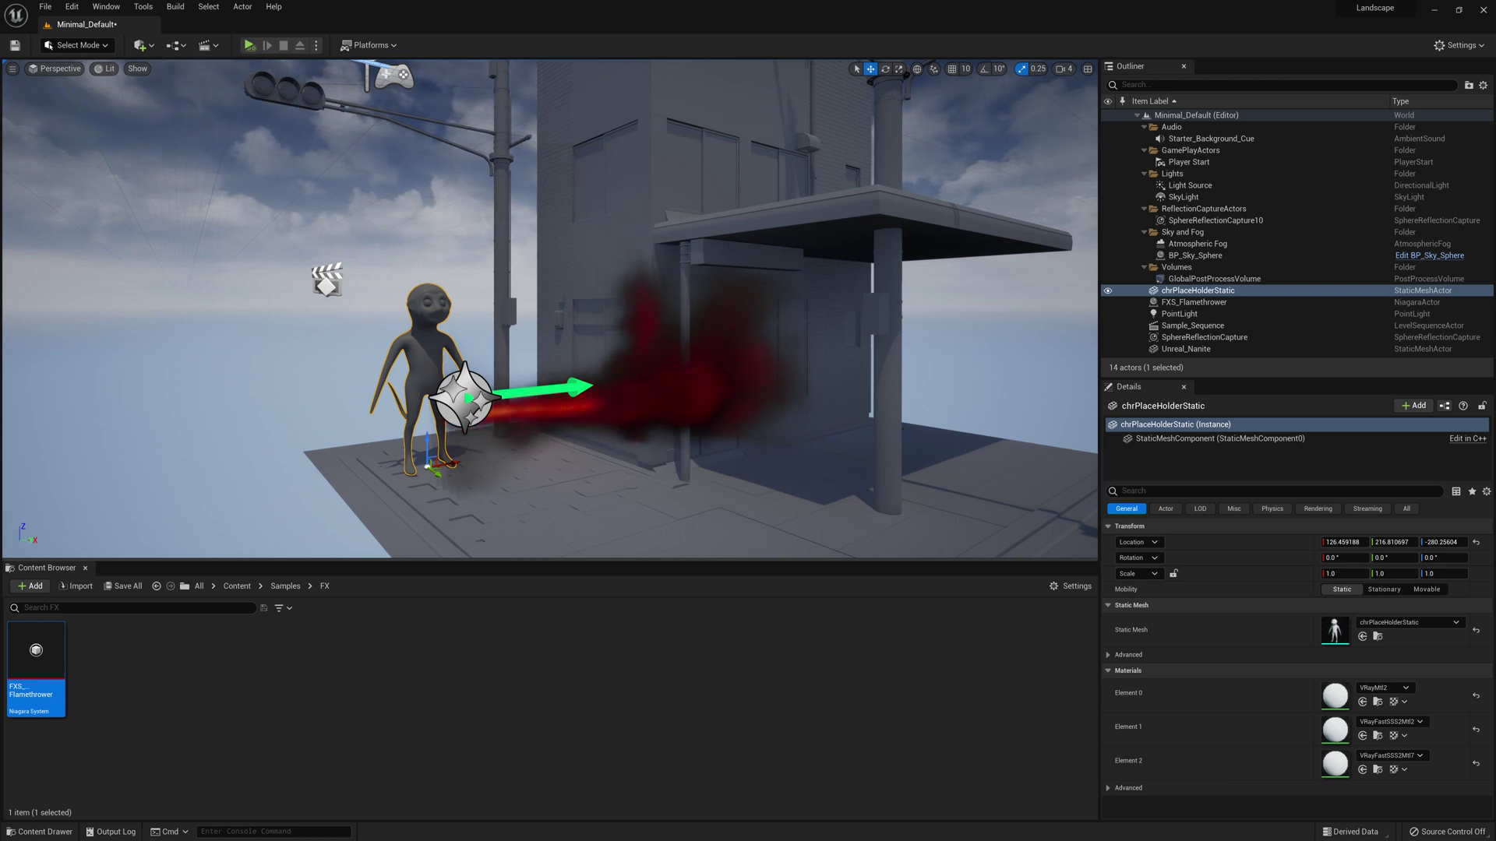
left_click(484, 376)
left_click_drag(465, 372, 465, 345)
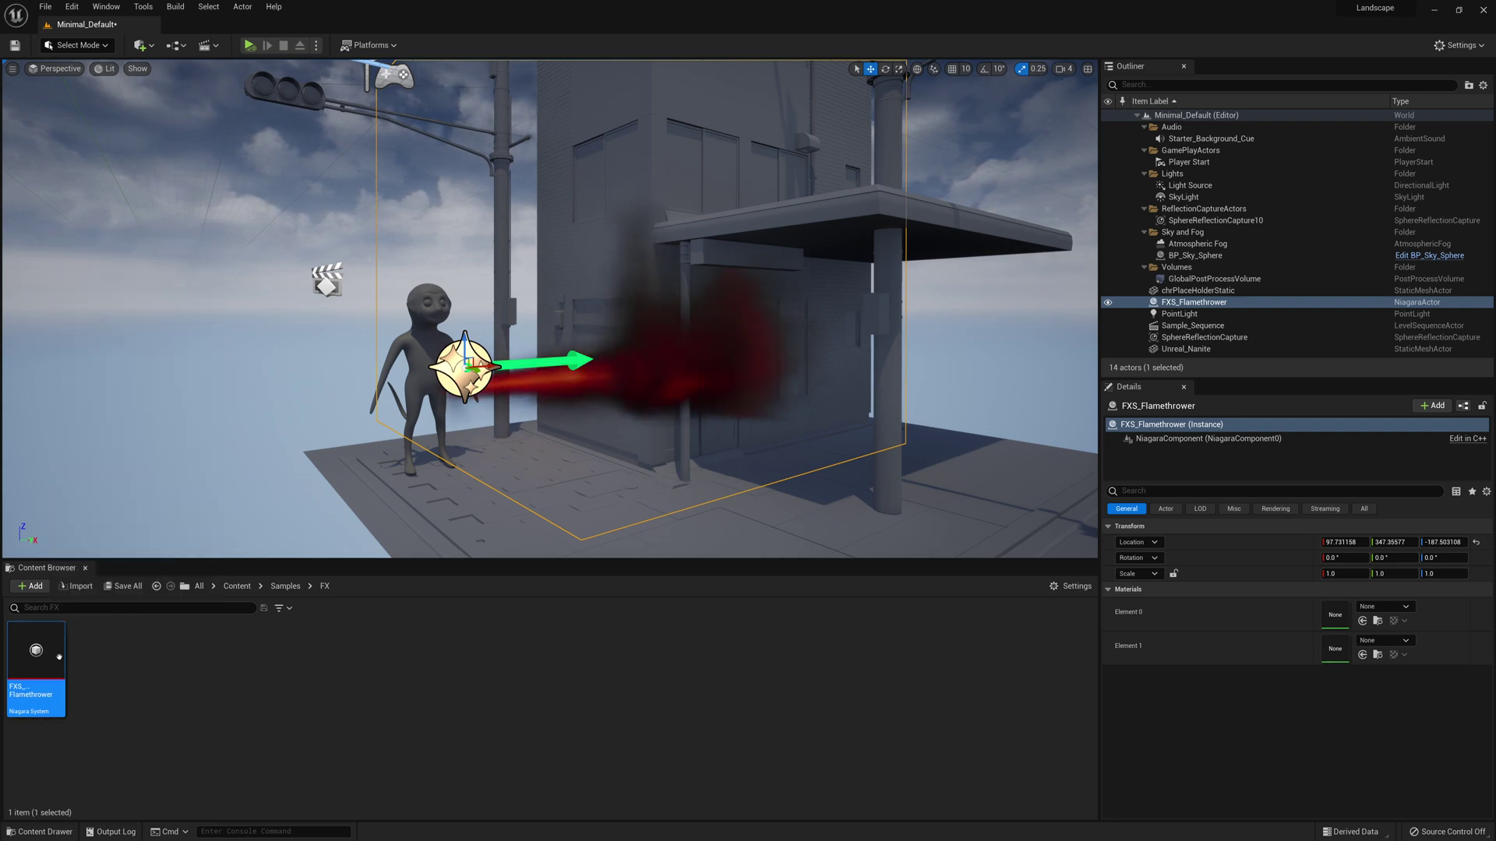
mouse_move(47, 651)
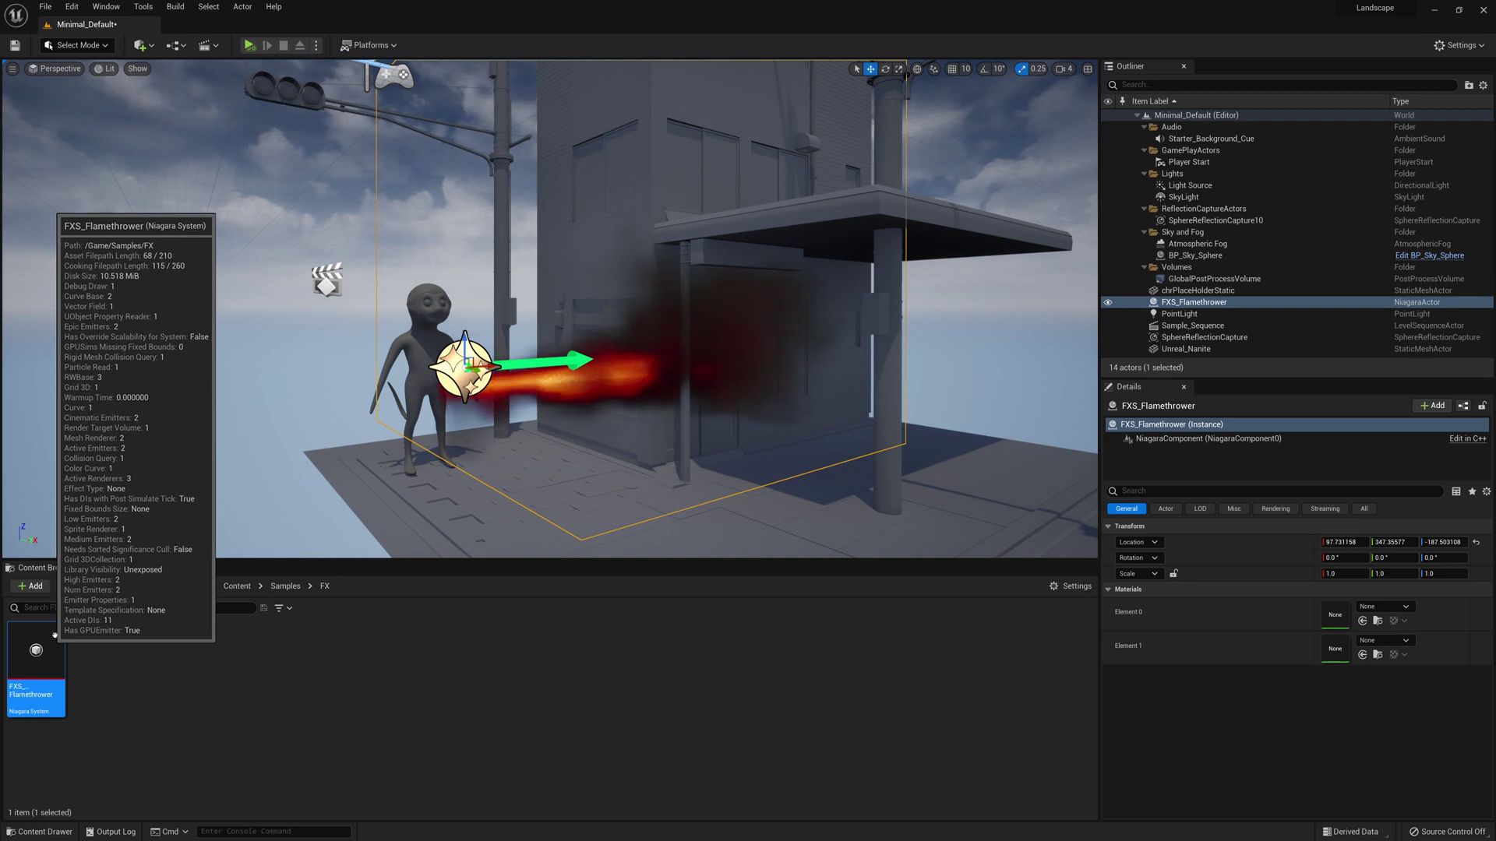
Step: Duplicate FXS_Flamethrower as FXS_burningGeometry and delete the flamethrower actor from the level
right_click(41, 660)
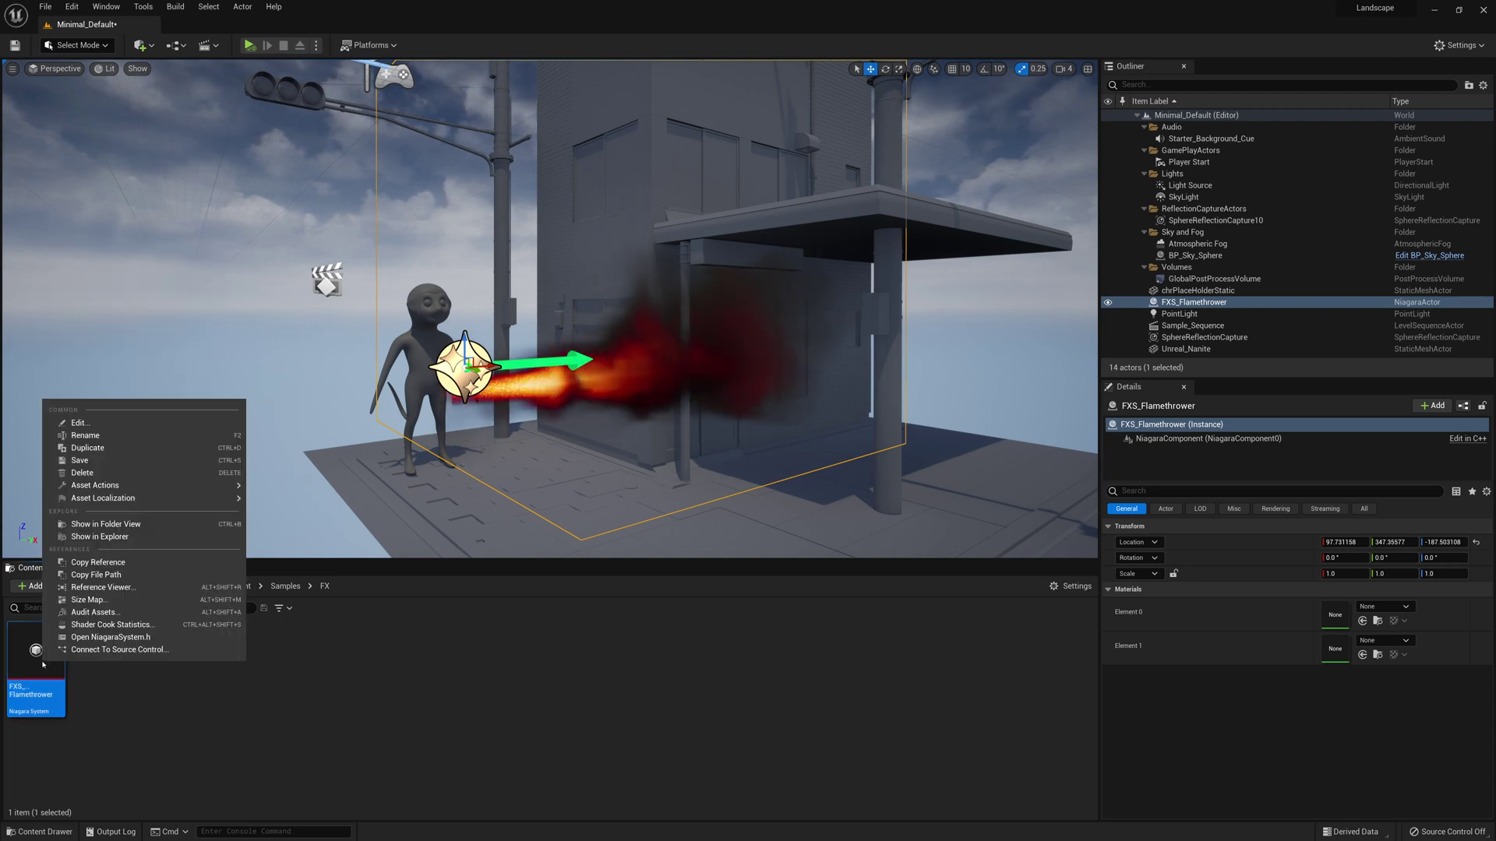
left_click(219, 451)
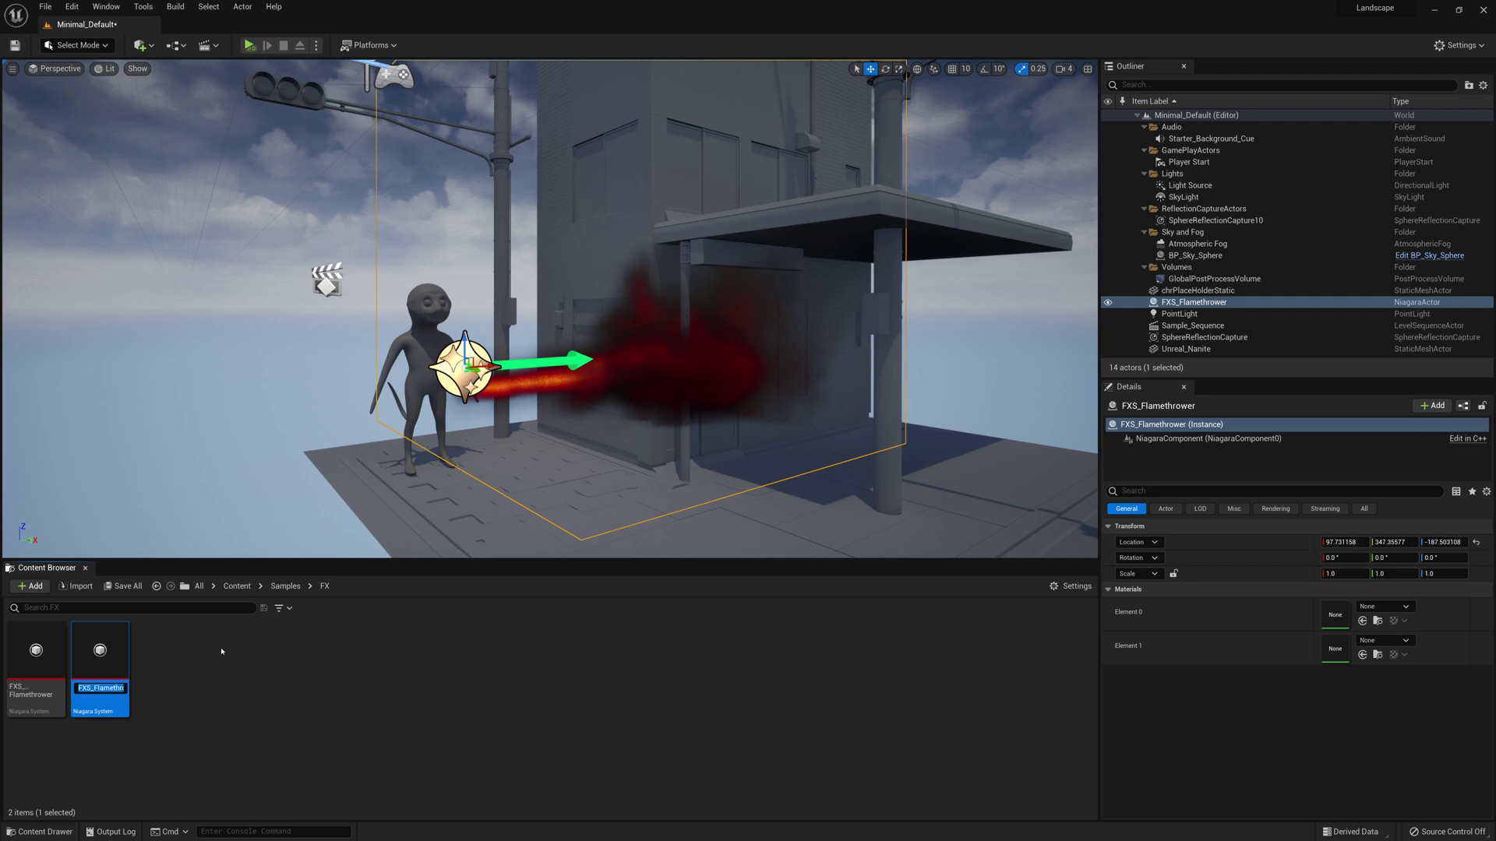
type("F")
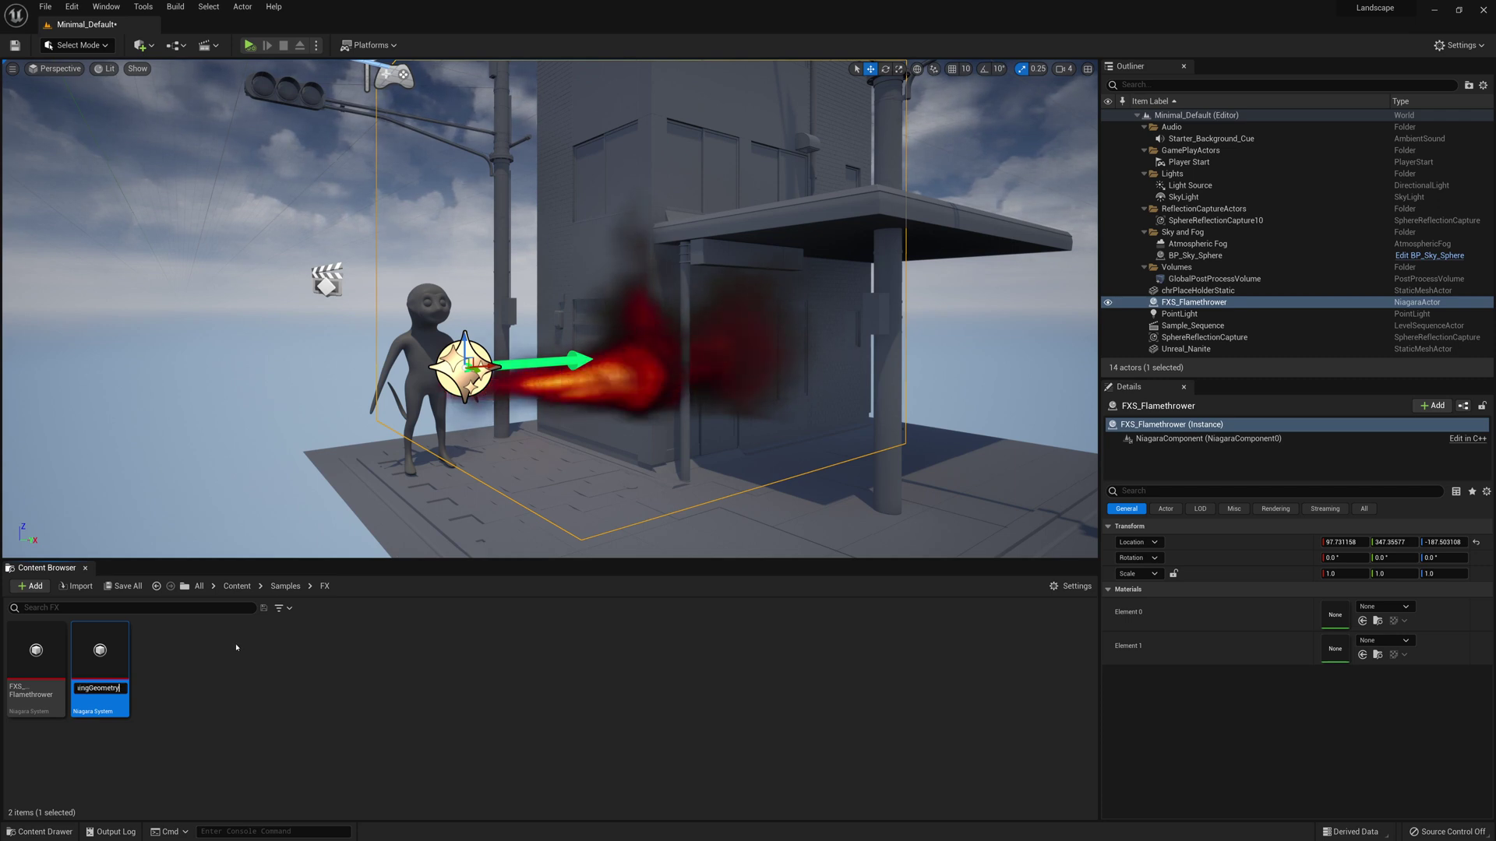
type("XS_burningGeometry")
key("Return")
mouse_move(35, 647)
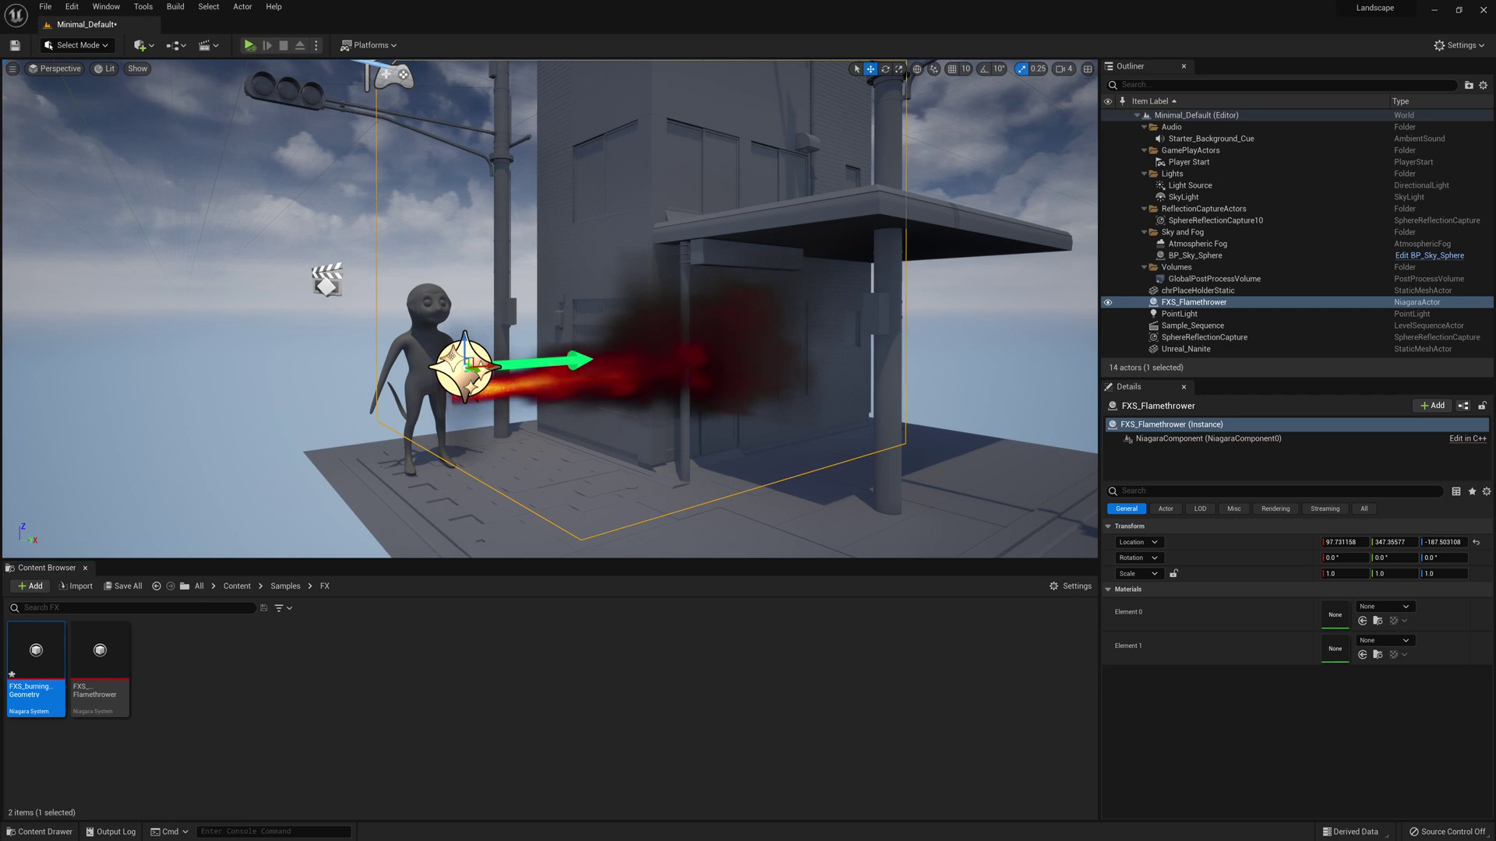
key("Delete")
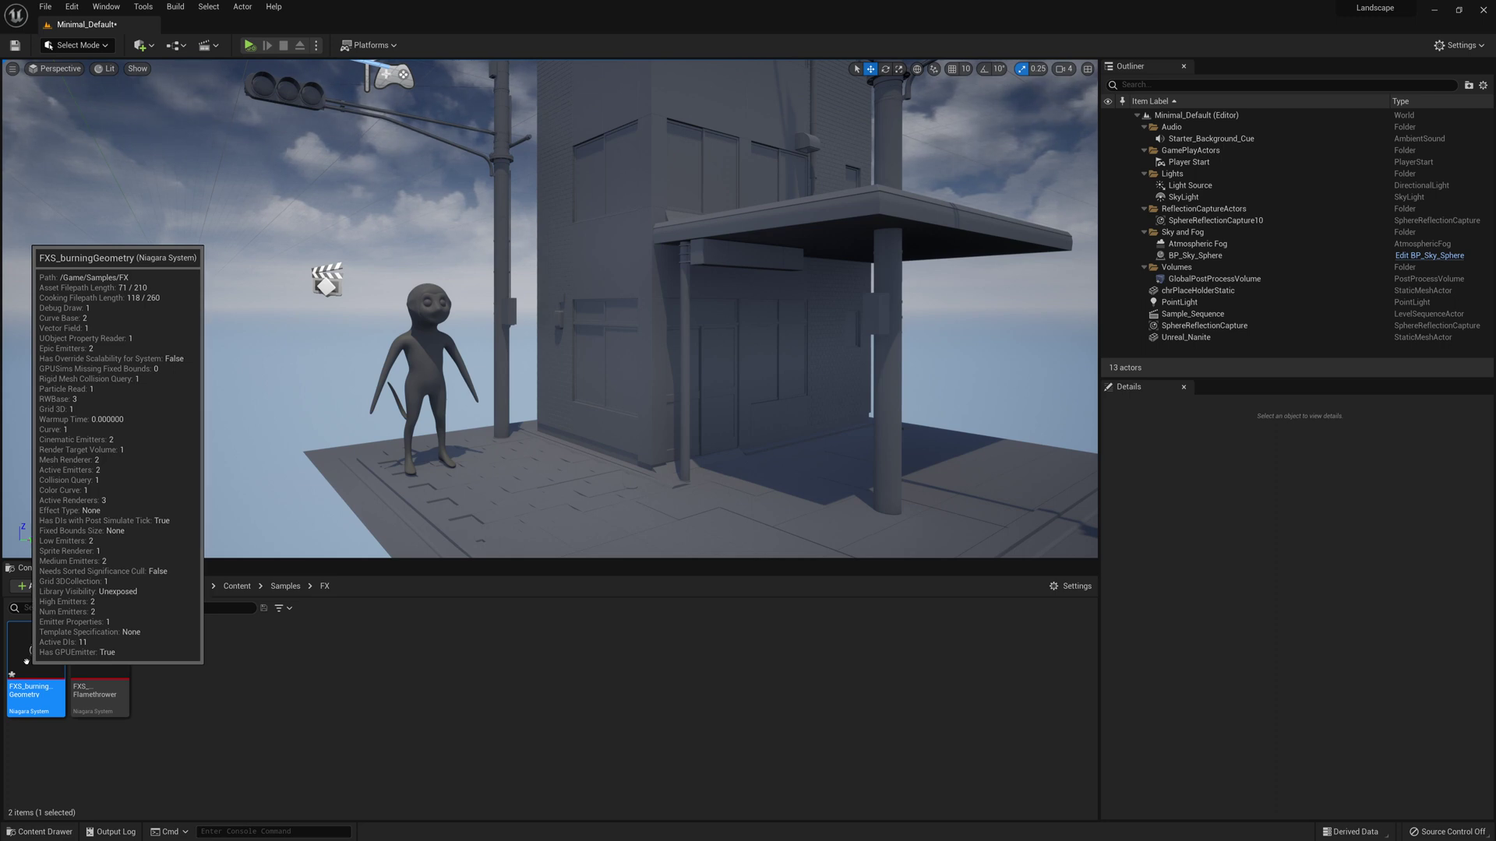
Step: In FXS_burningGeometry's system User Parameters, change RenderRes from 30 to 120 and save
double_click(28, 660)
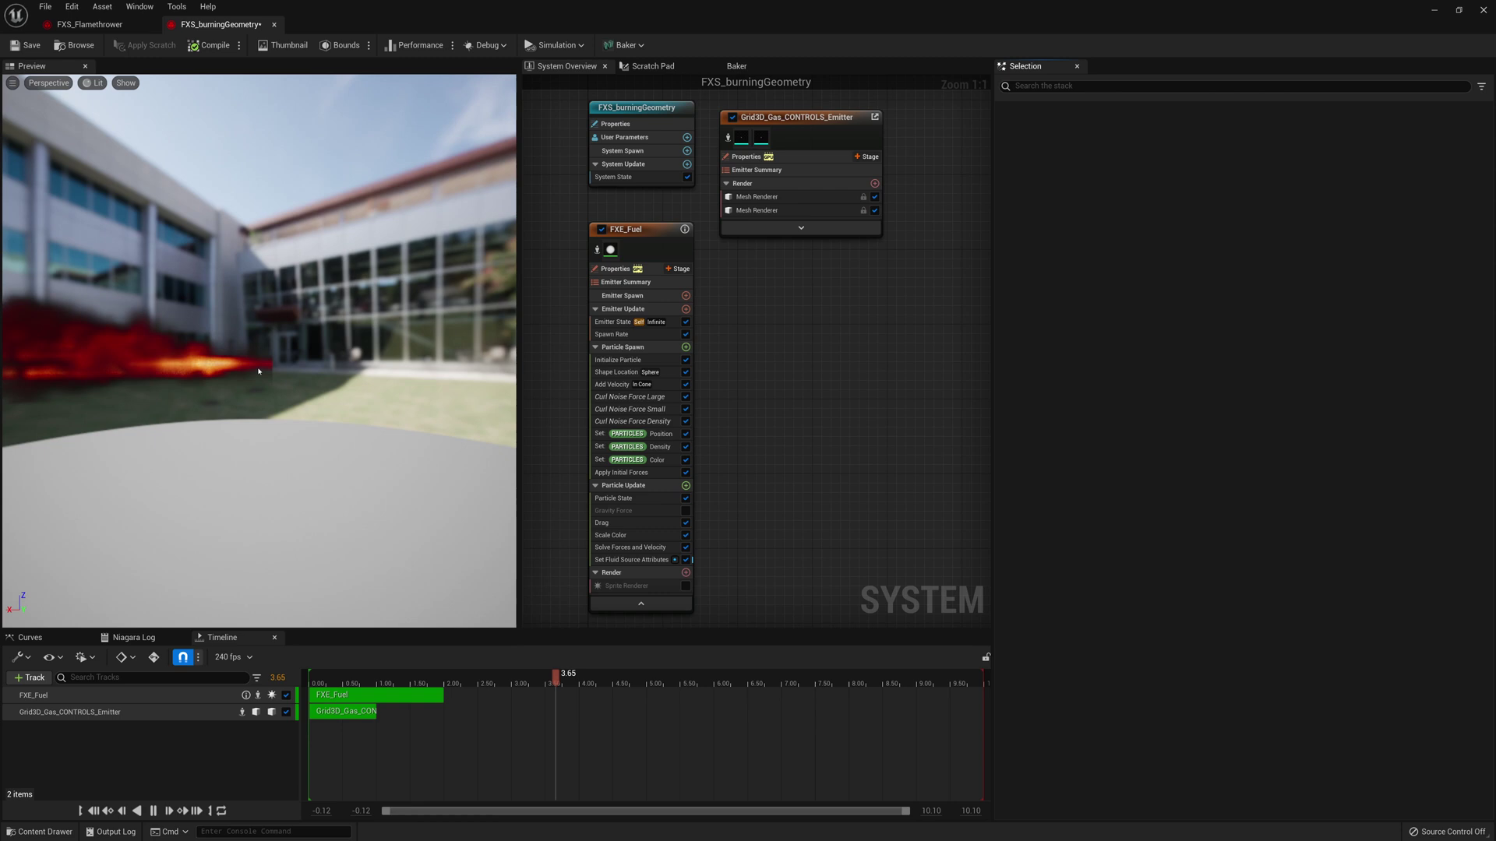
mouse_move(261, 349)
left_mouse_down()
mouse_move(226, 352)
mouse_move(257, 367)
left_mouse_up()
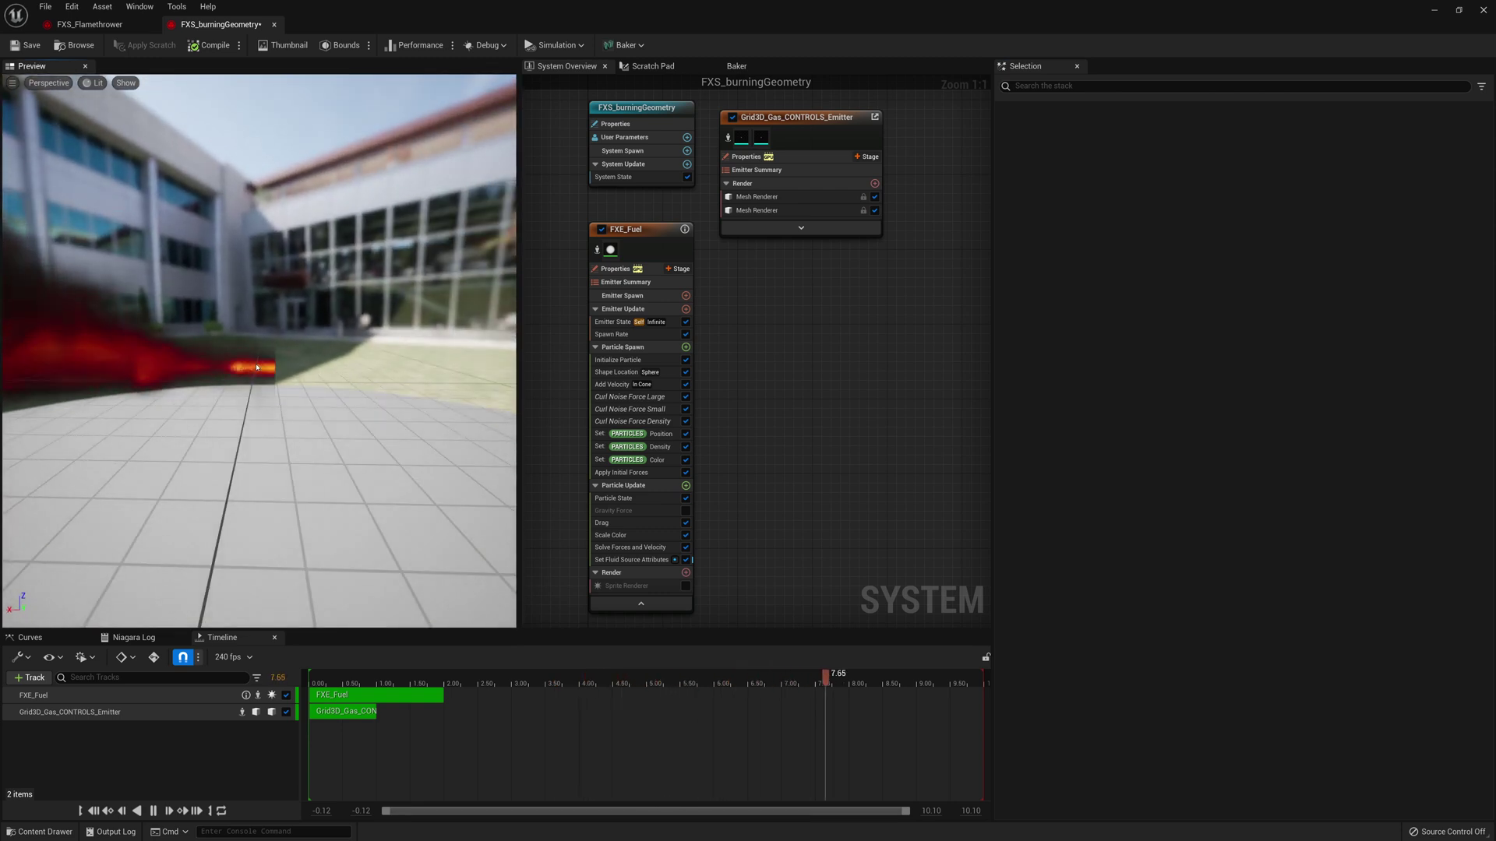
left_click(620, 110)
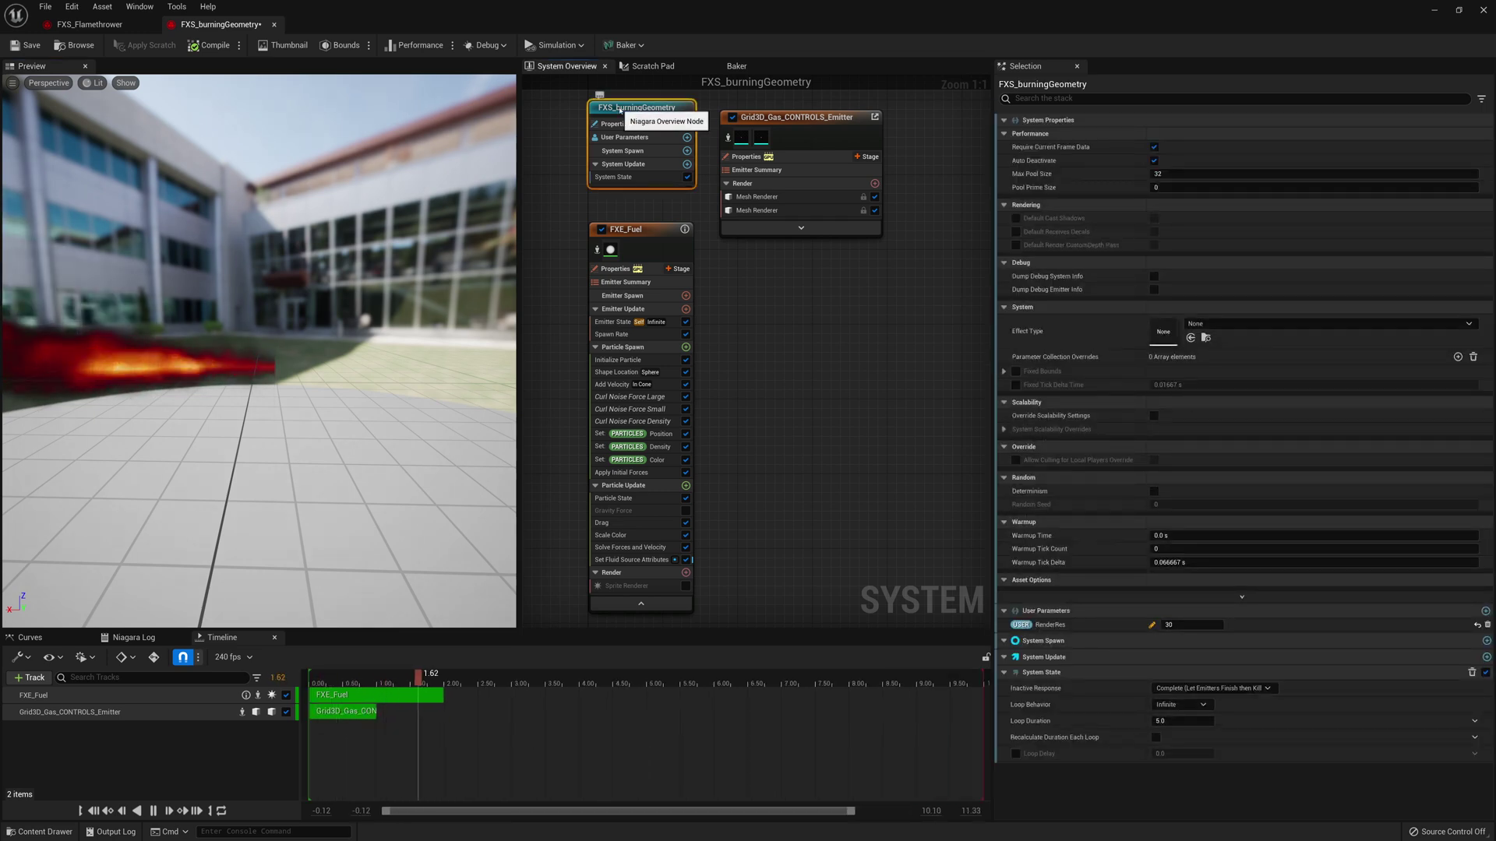
left_click(1188, 625)
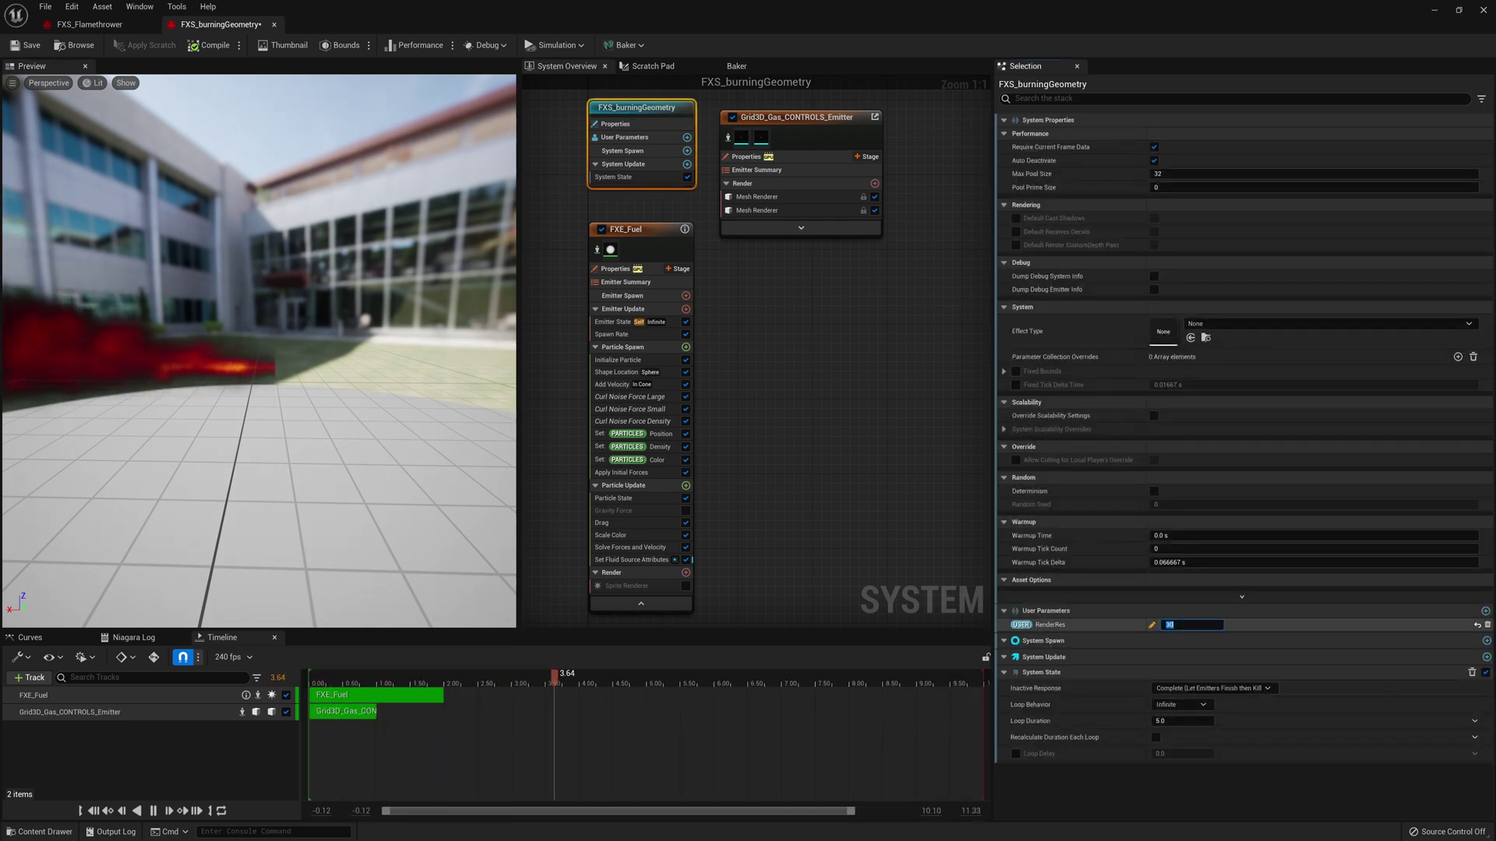
type("100")
key("Return")
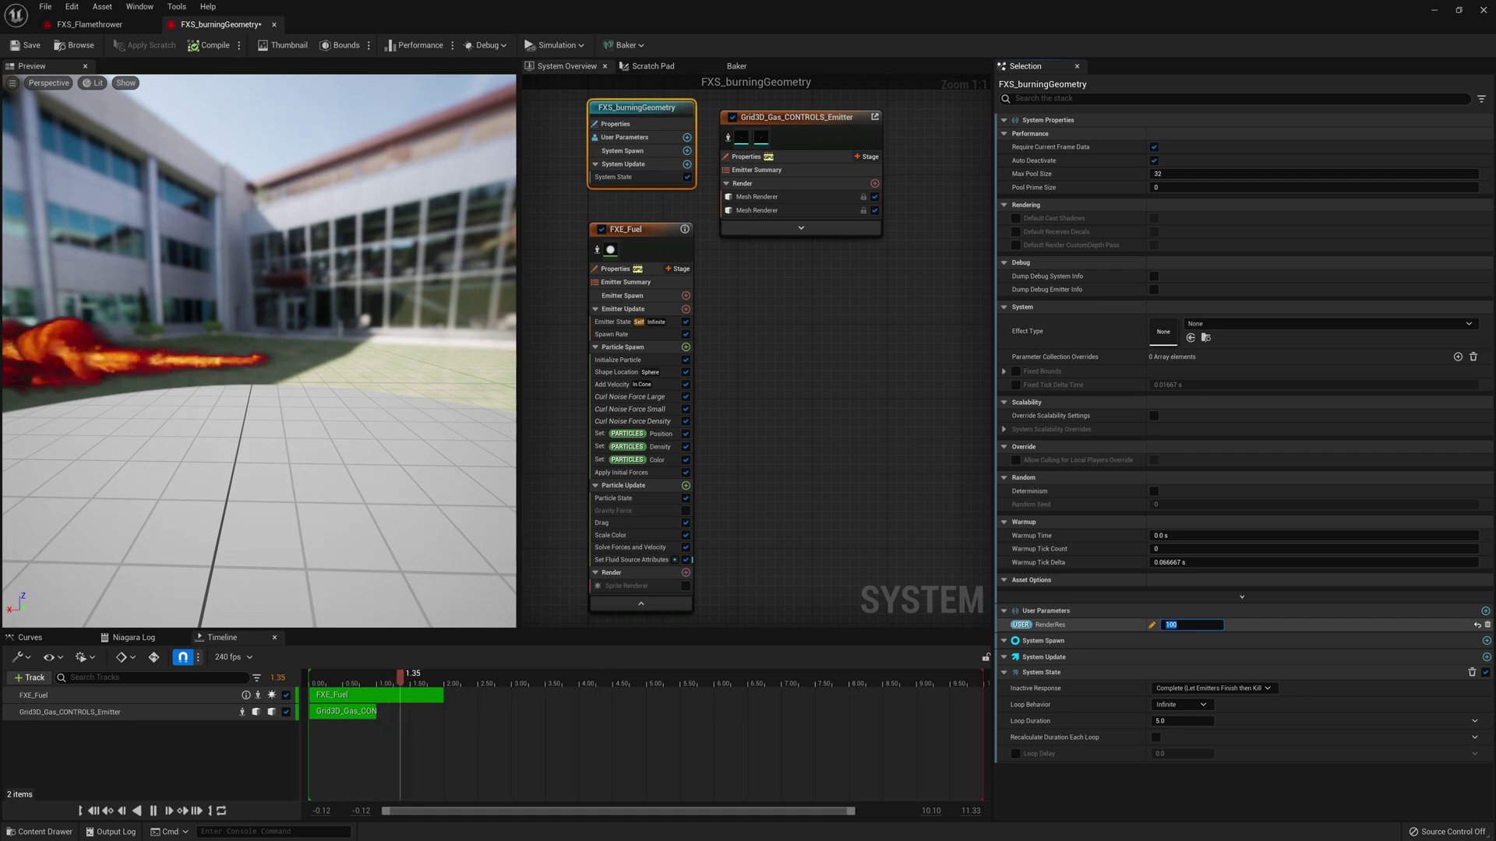
type("120")
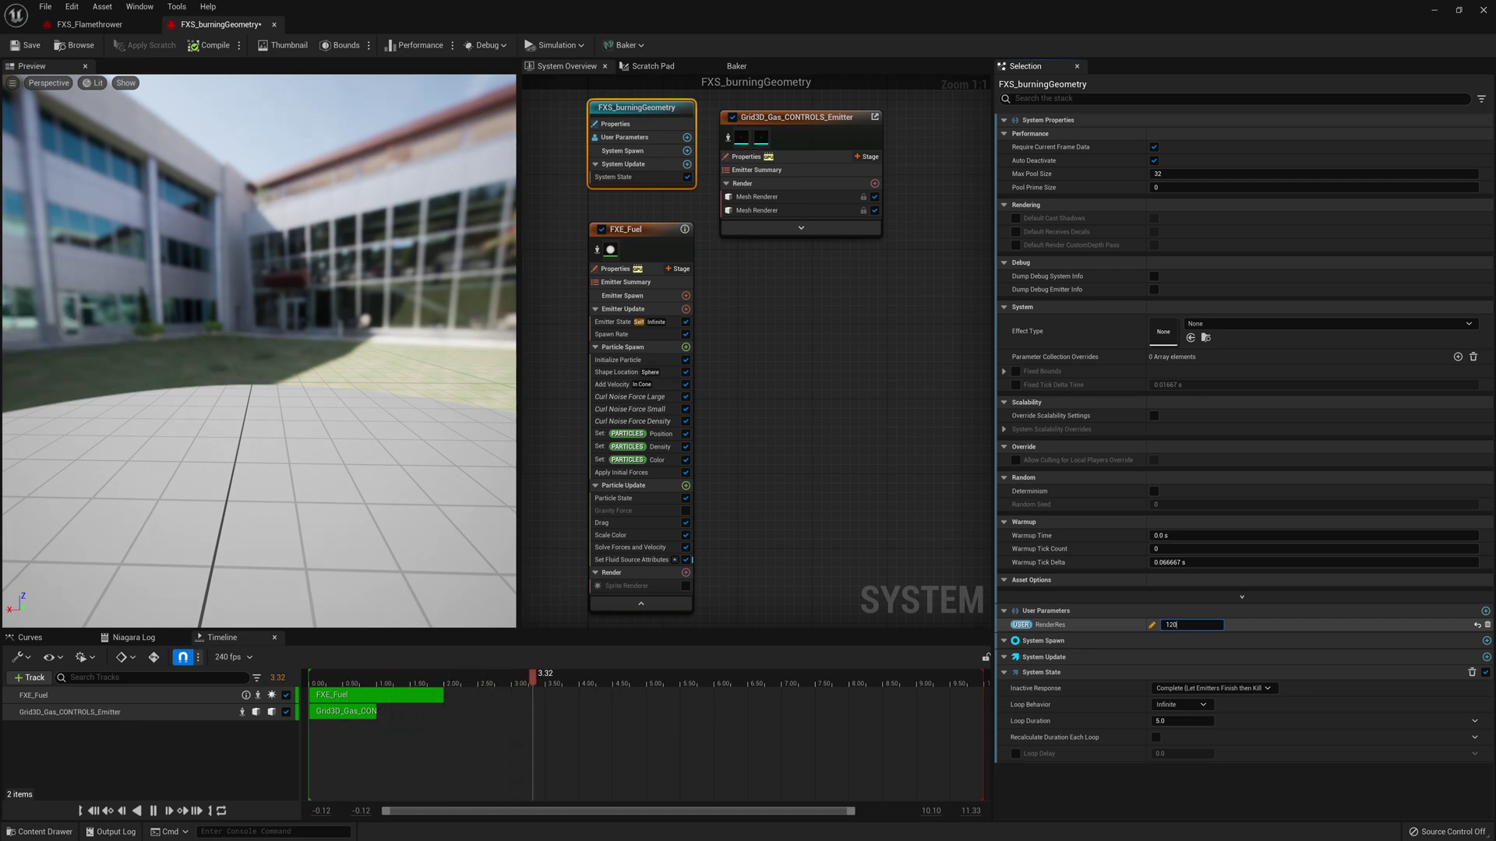
key("Return")
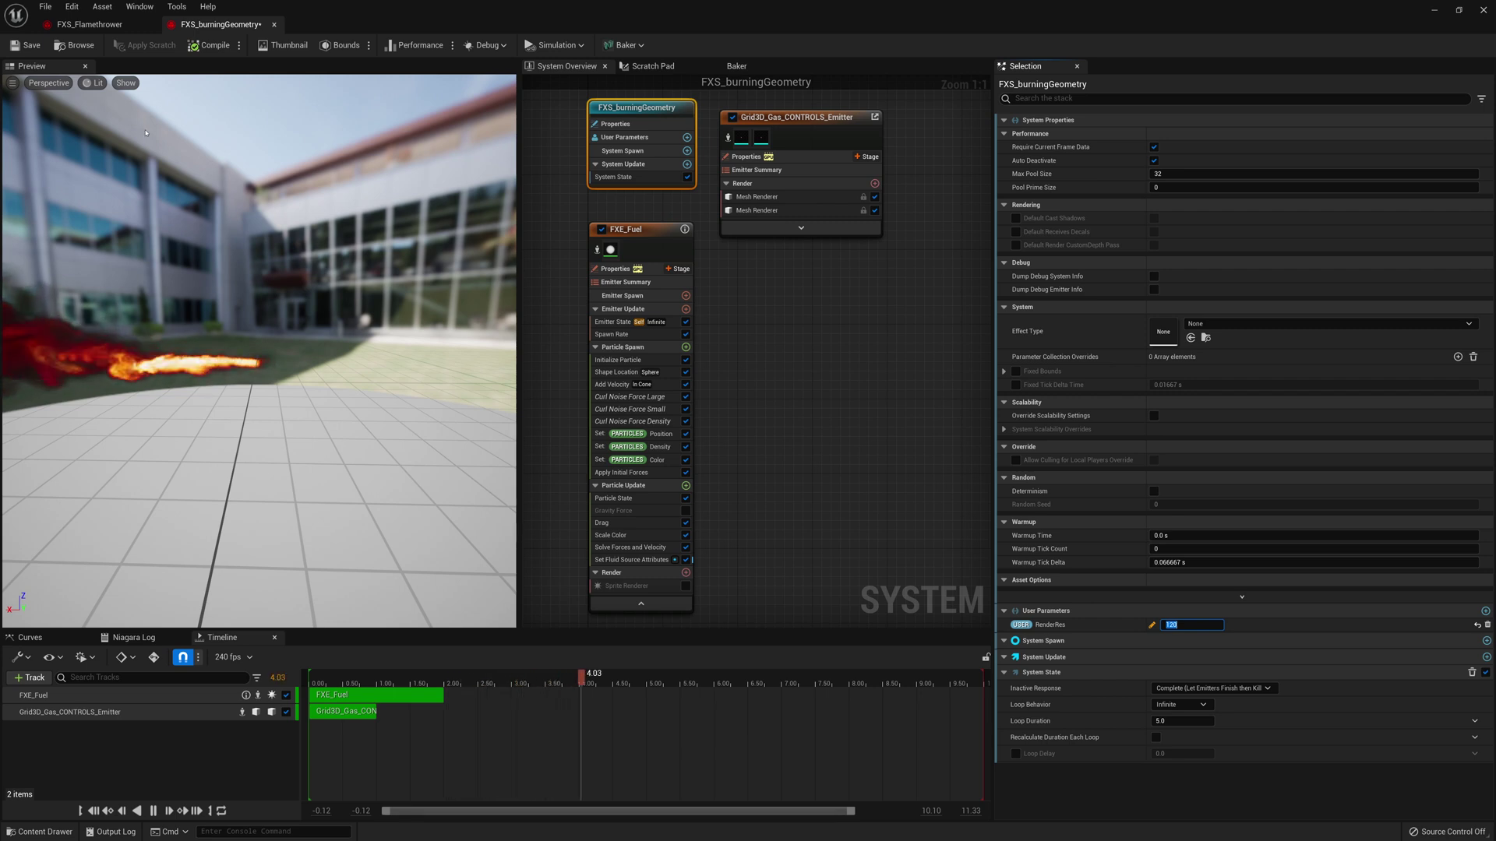
left_click(35, 53)
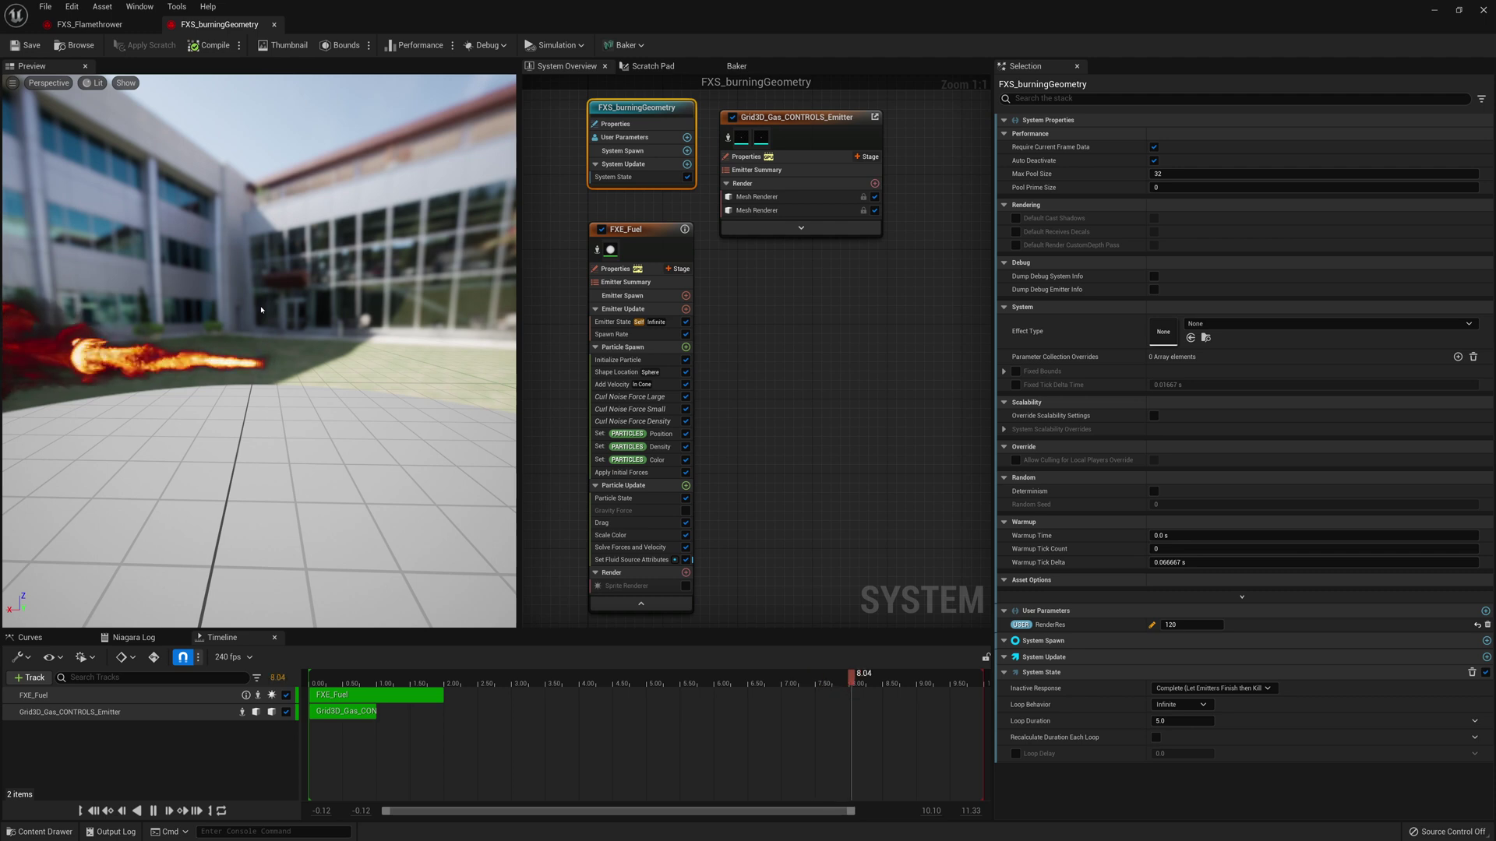
Step: Delete the Shape Location and Add Velocity modules from FXE_Fuel's Particle Spawn
left_click(619, 373)
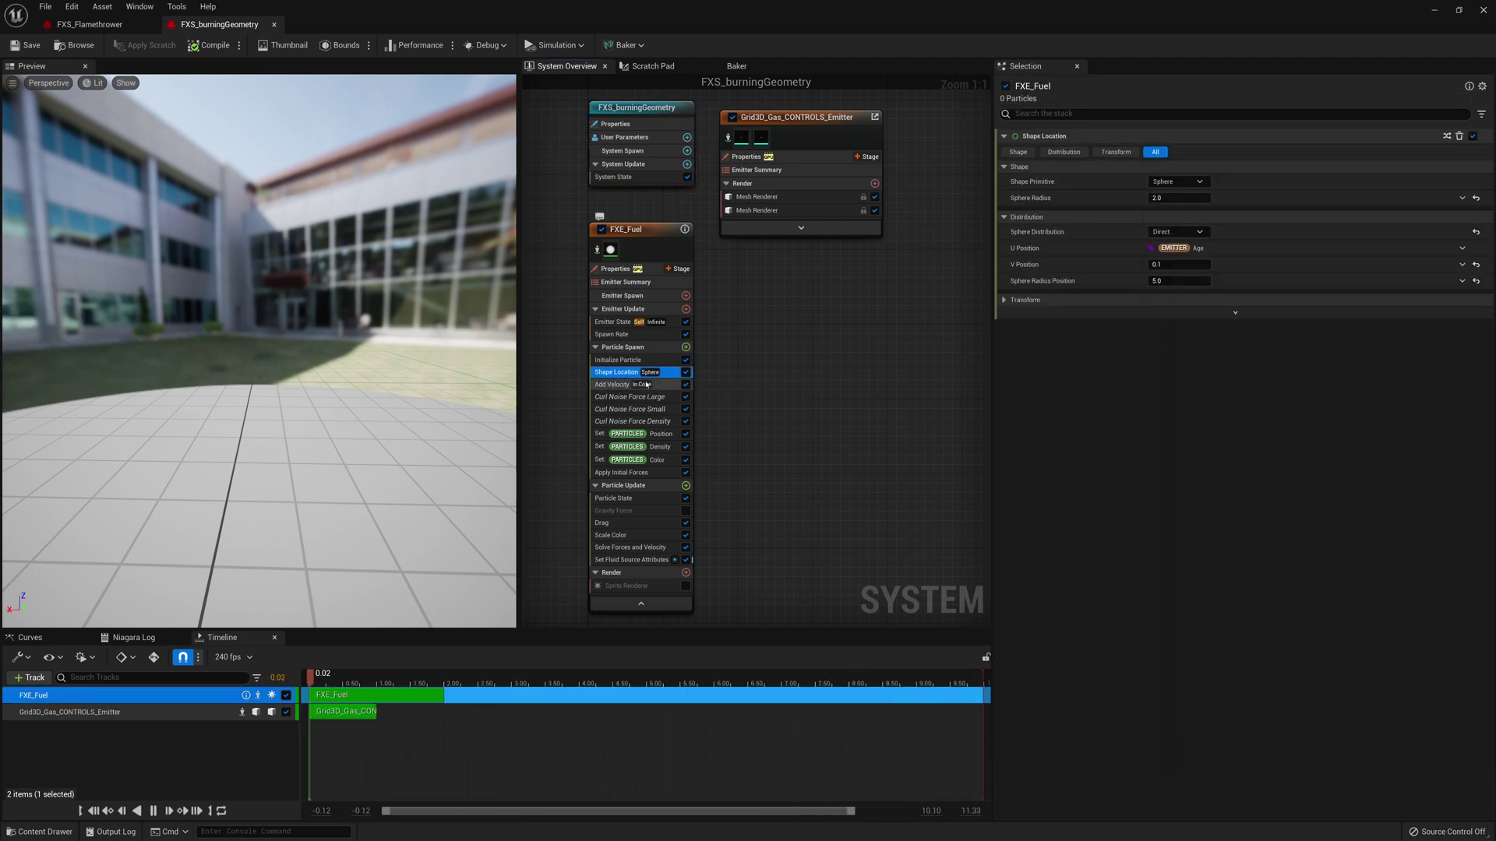
left_click(153, 811)
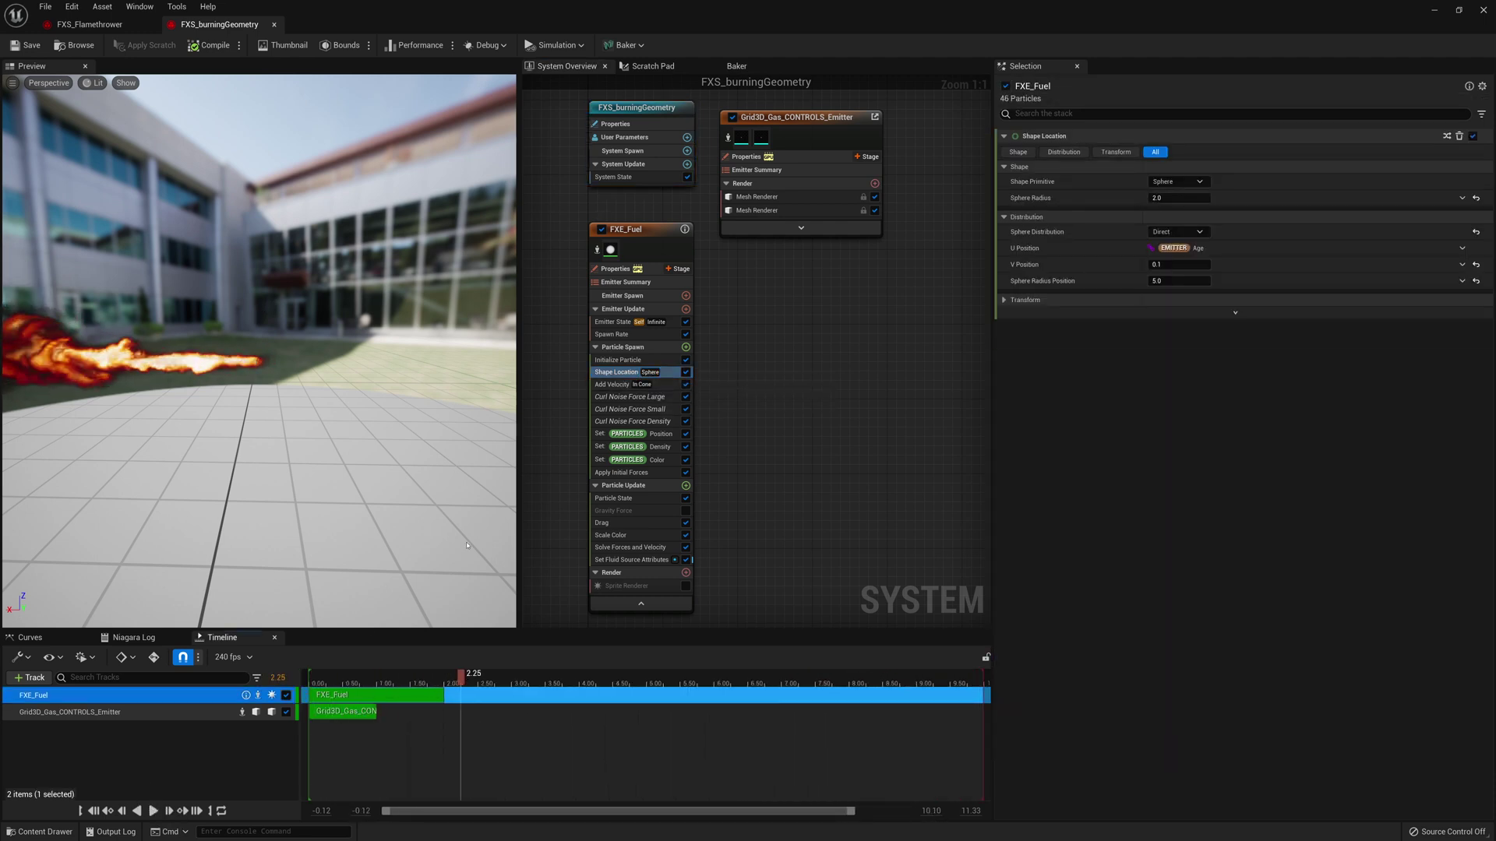
left_click(635, 384)
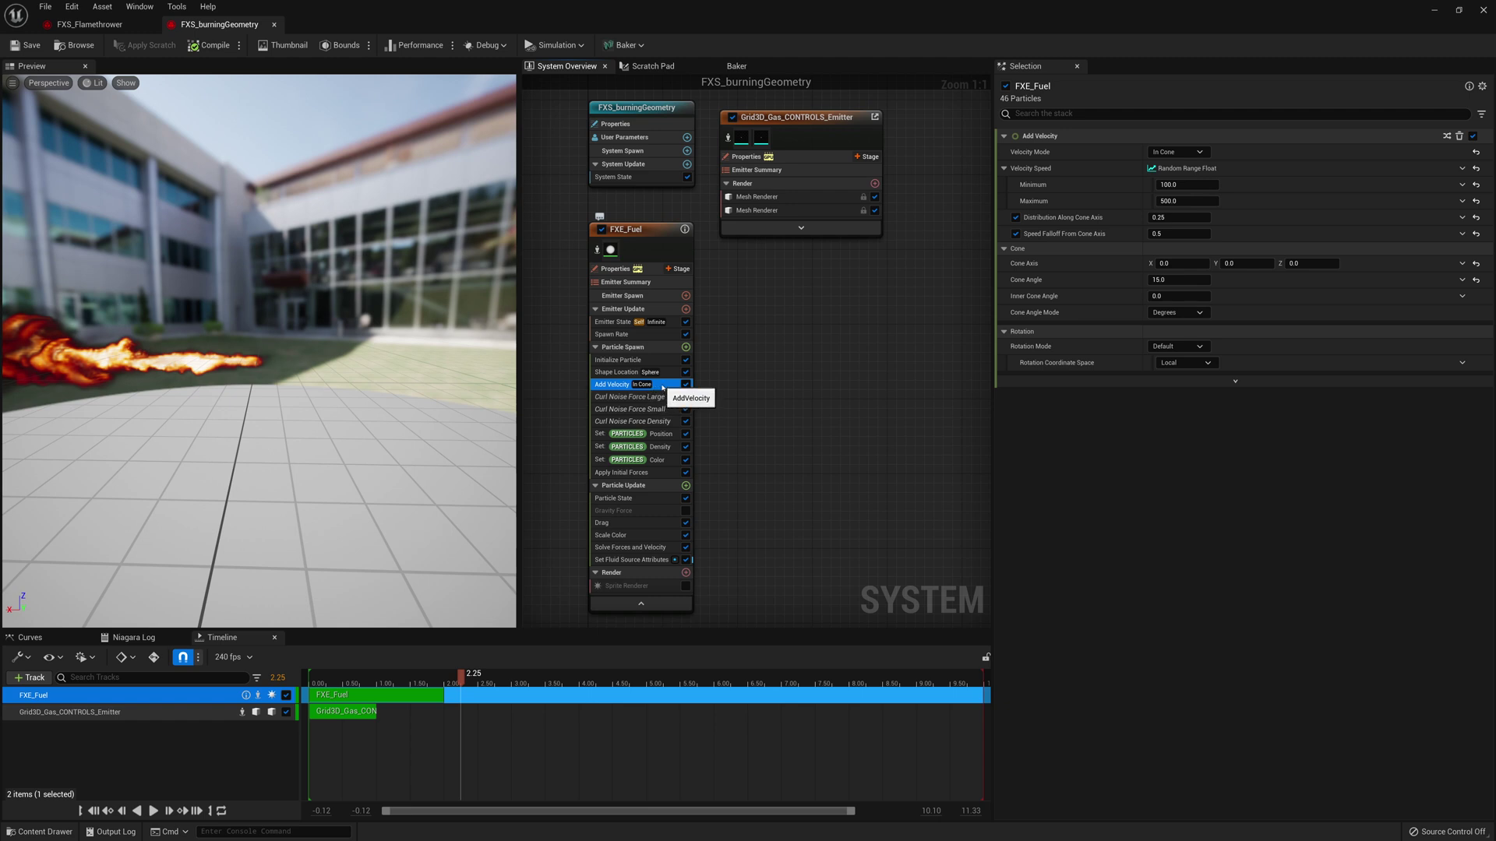
left_click(611, 373, "ctrl")
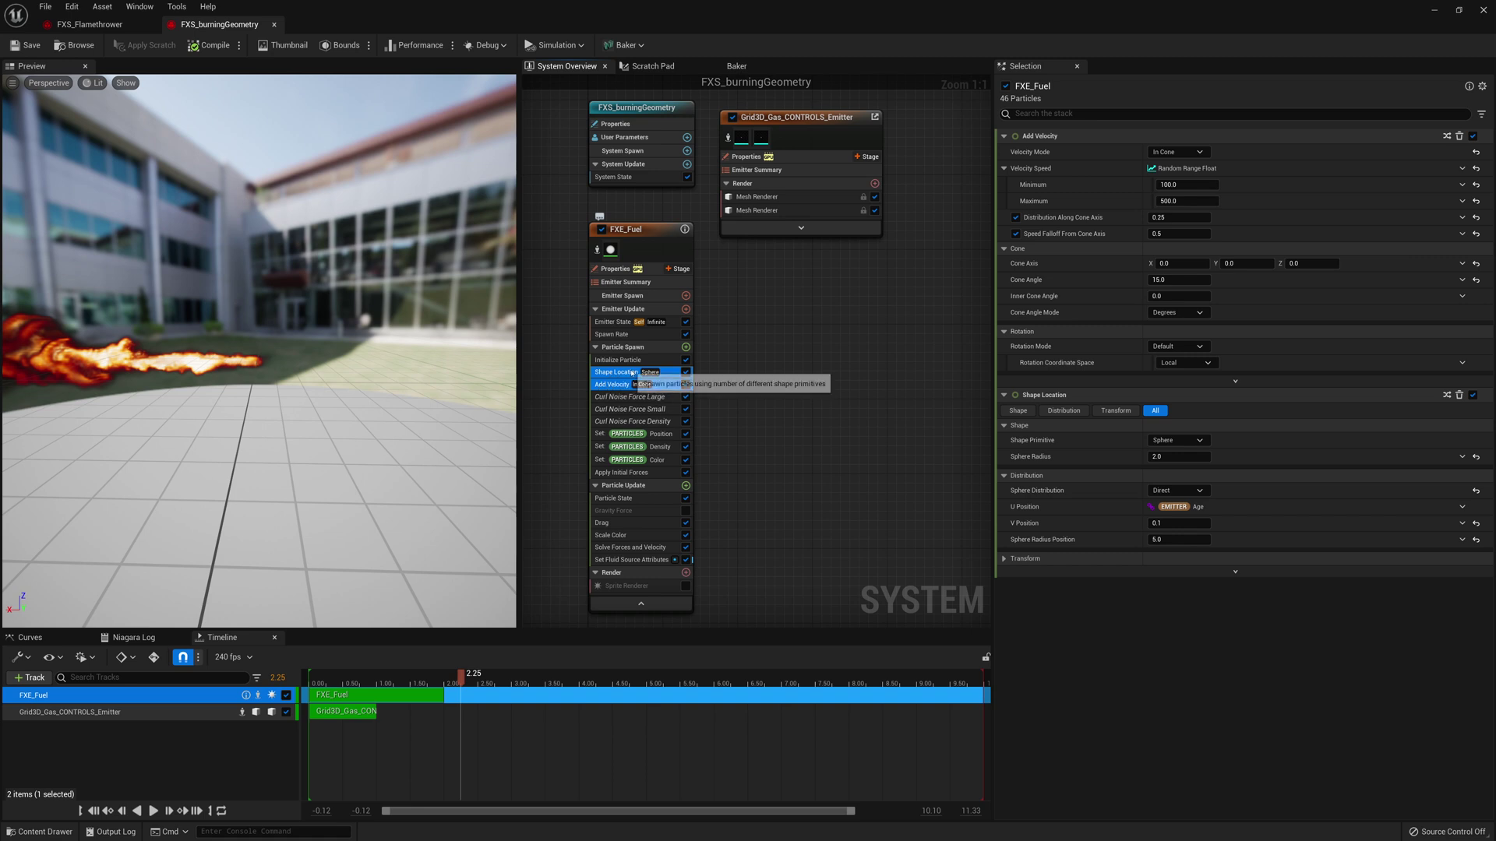
right_click(628, 377)
left_click(679, 549)
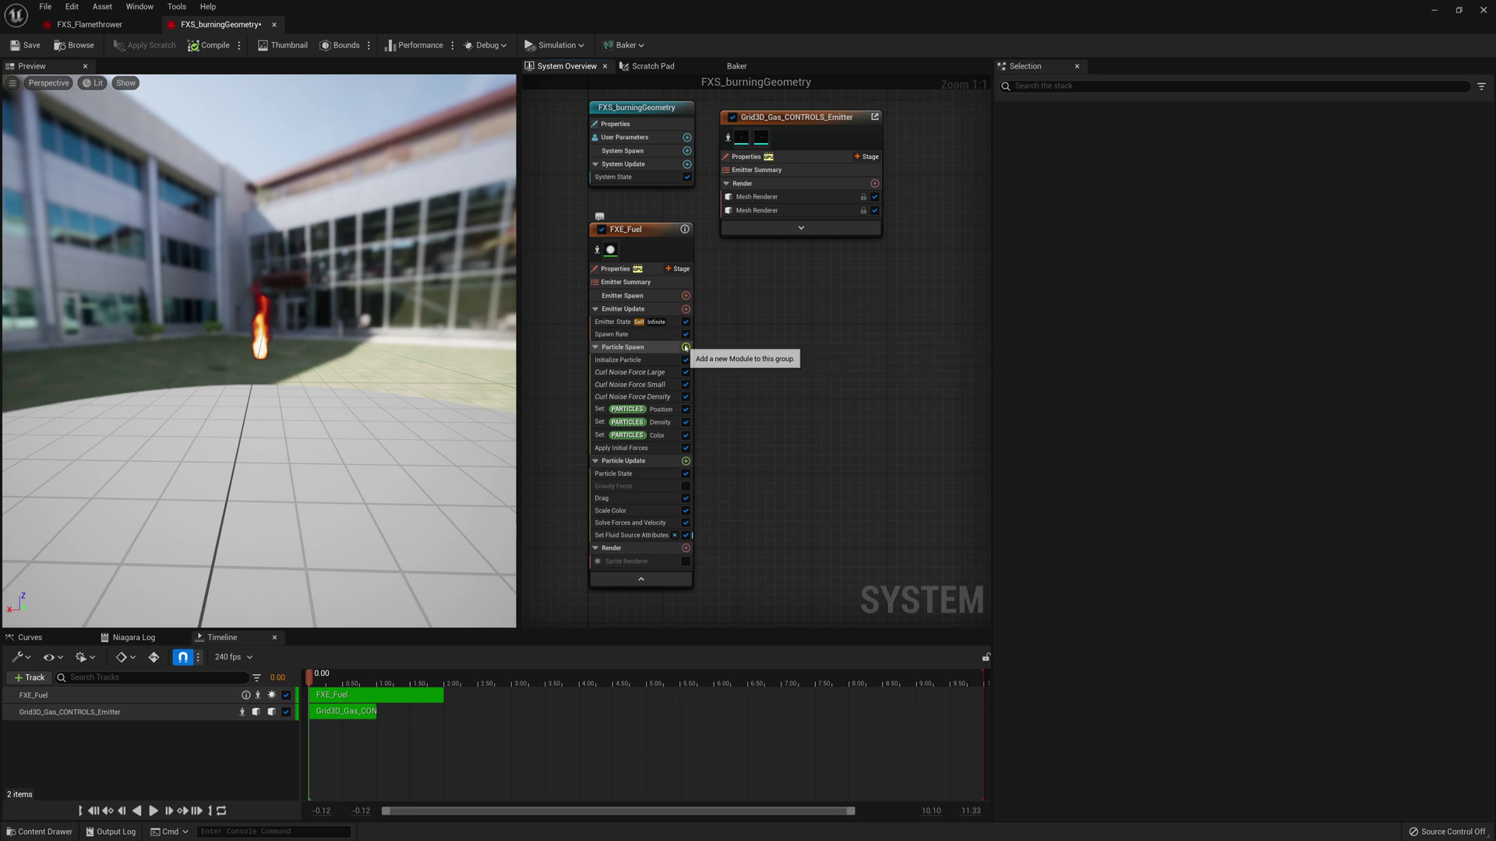
Step: Add a Sample Static Mesh module and place it right under Initialize Particle
left_click(685, 348)
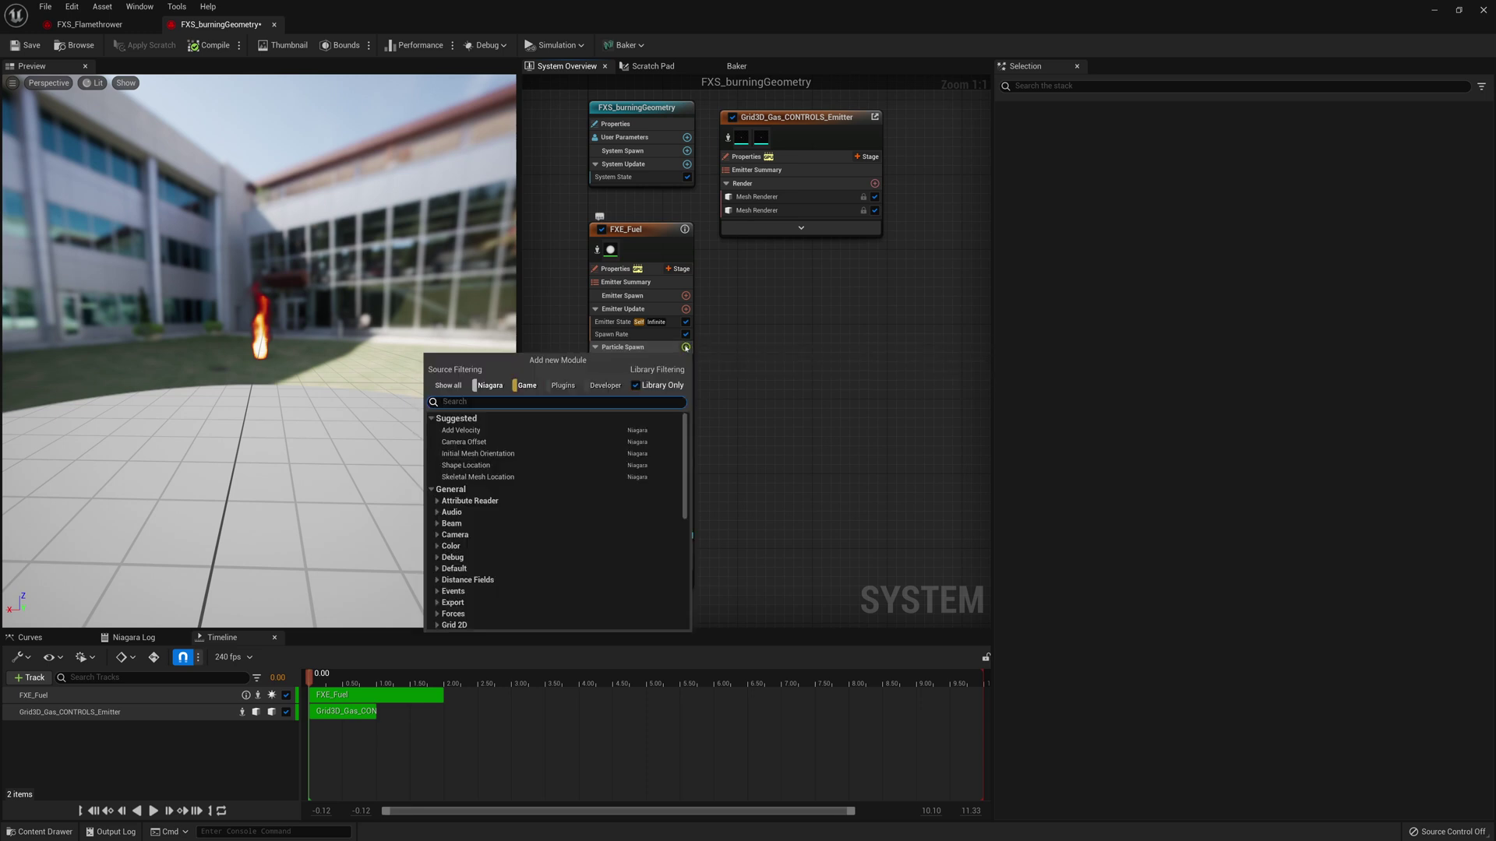
type("G")
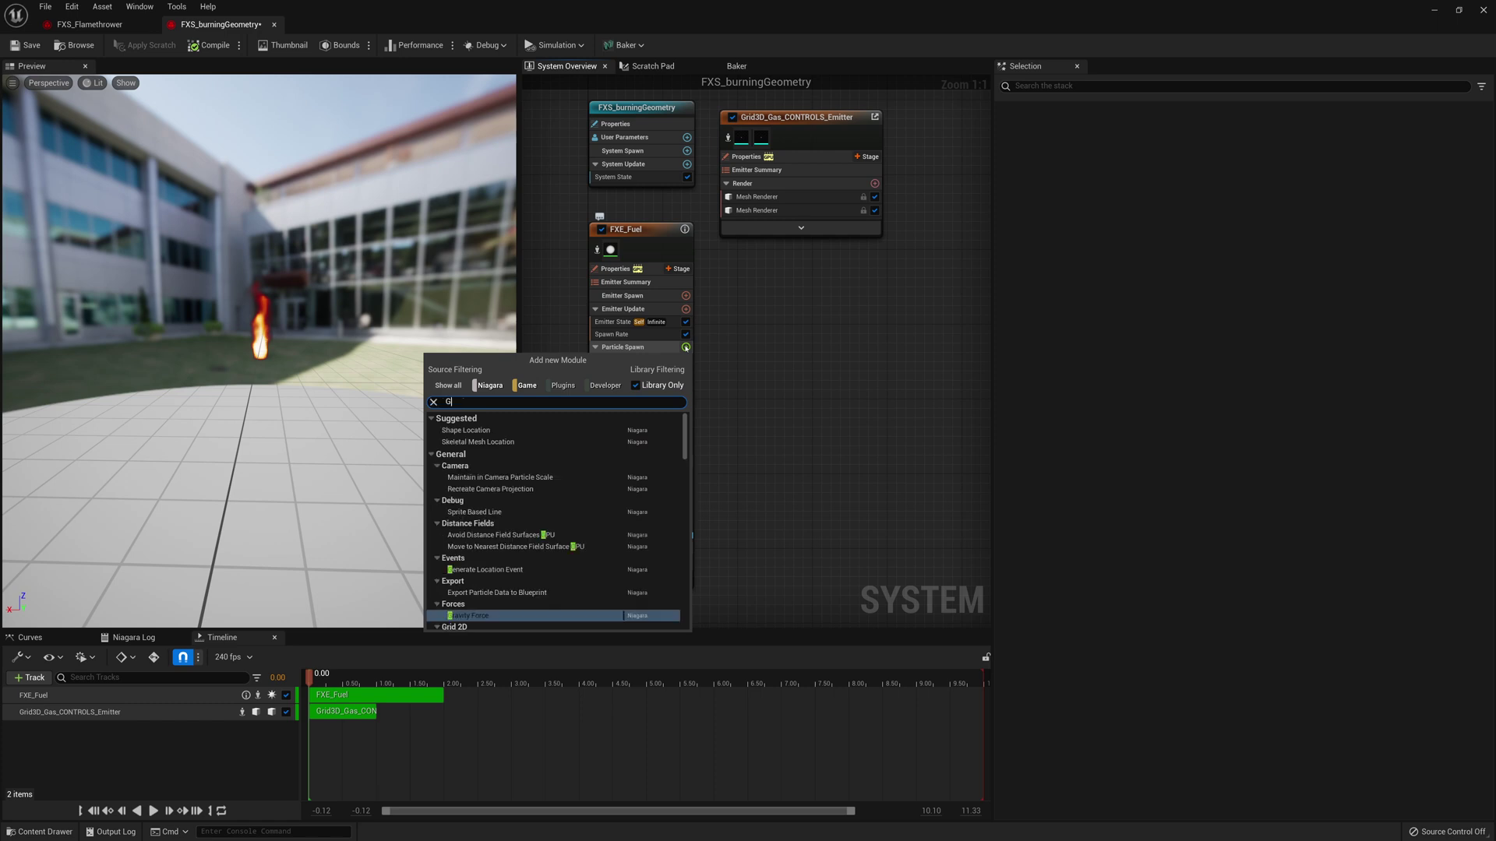
key("BackSpace")
type("Static")
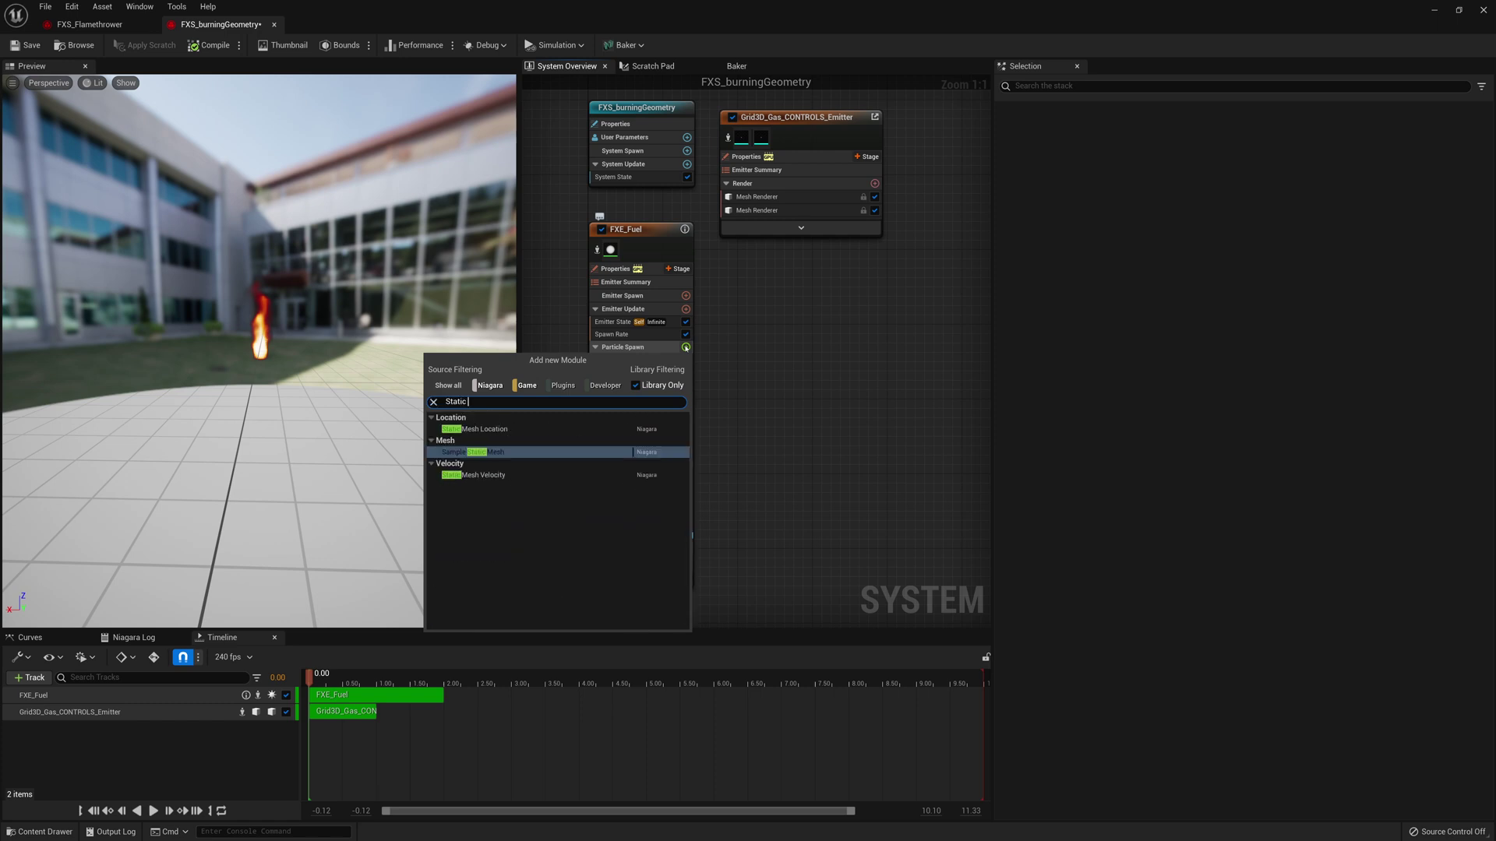
key("Up")
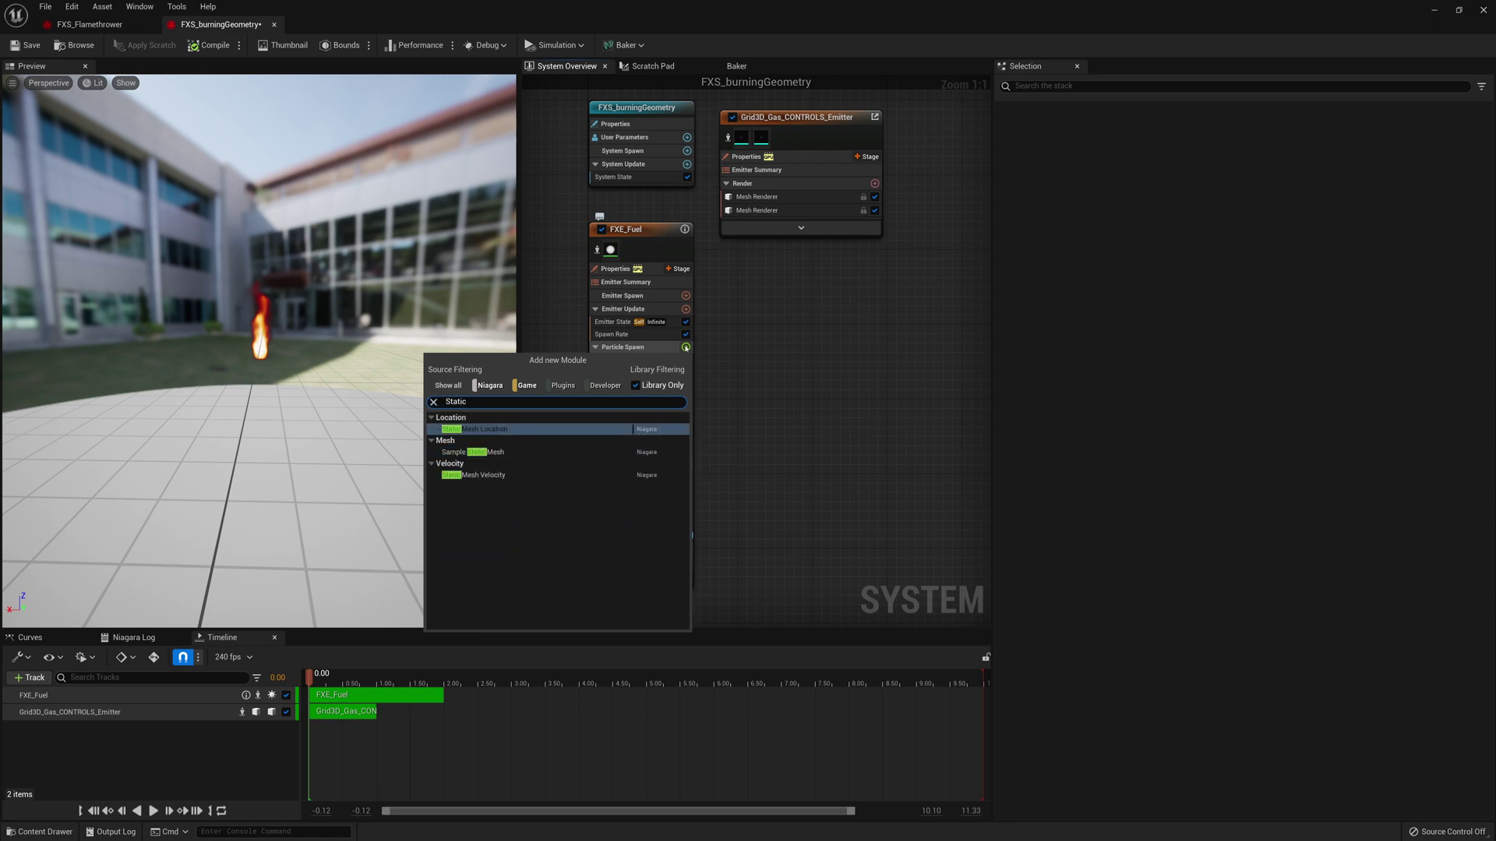
left_click(468, 456)
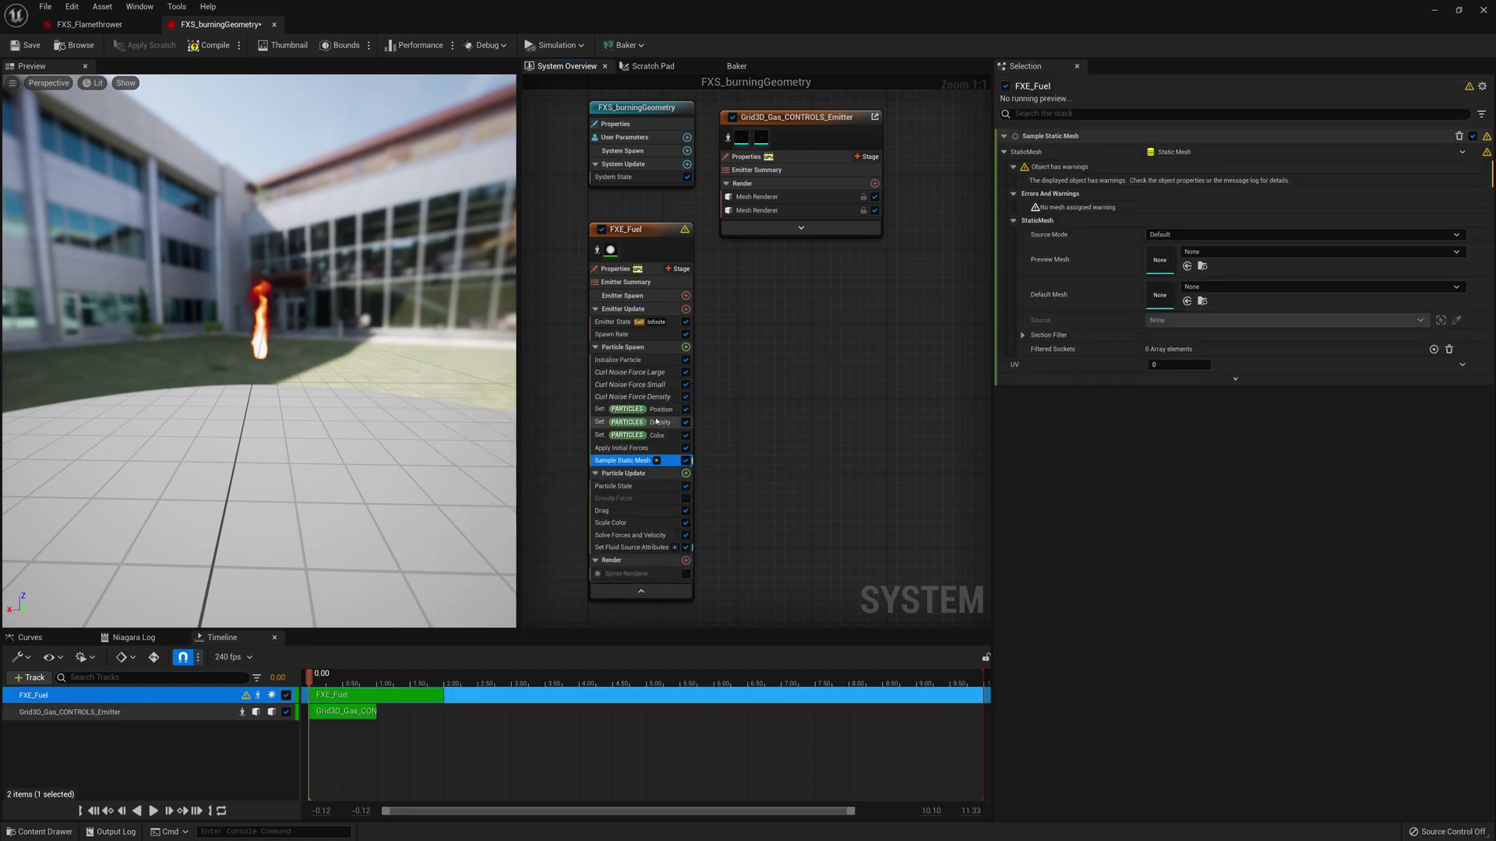
left_click_drag(620, 465, 638, 374)
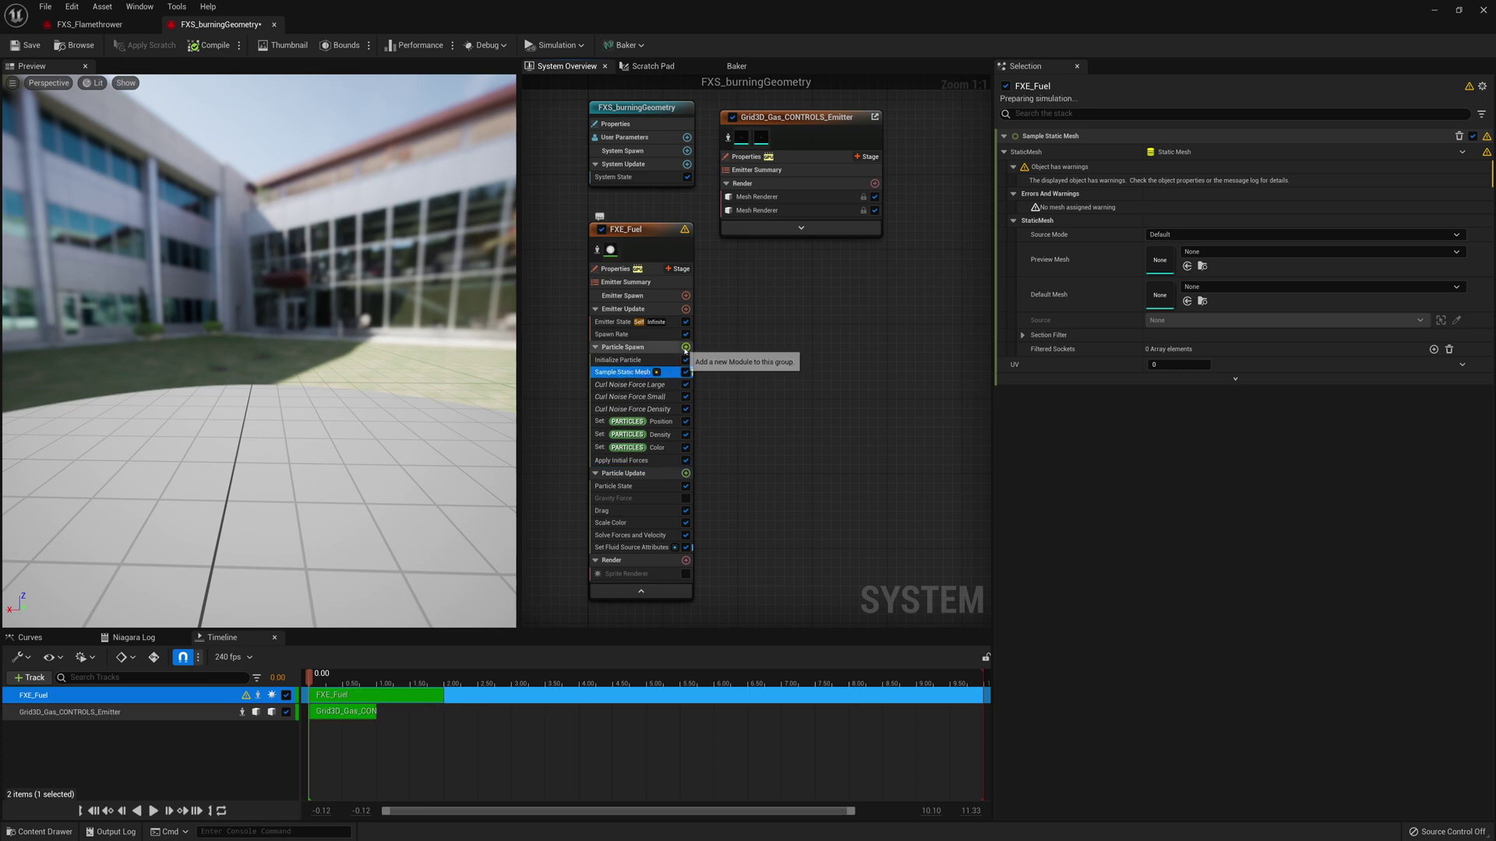
Step: Add the Static Mesh Location module to Particle Spawn
left_click(685, 347)
type("static")
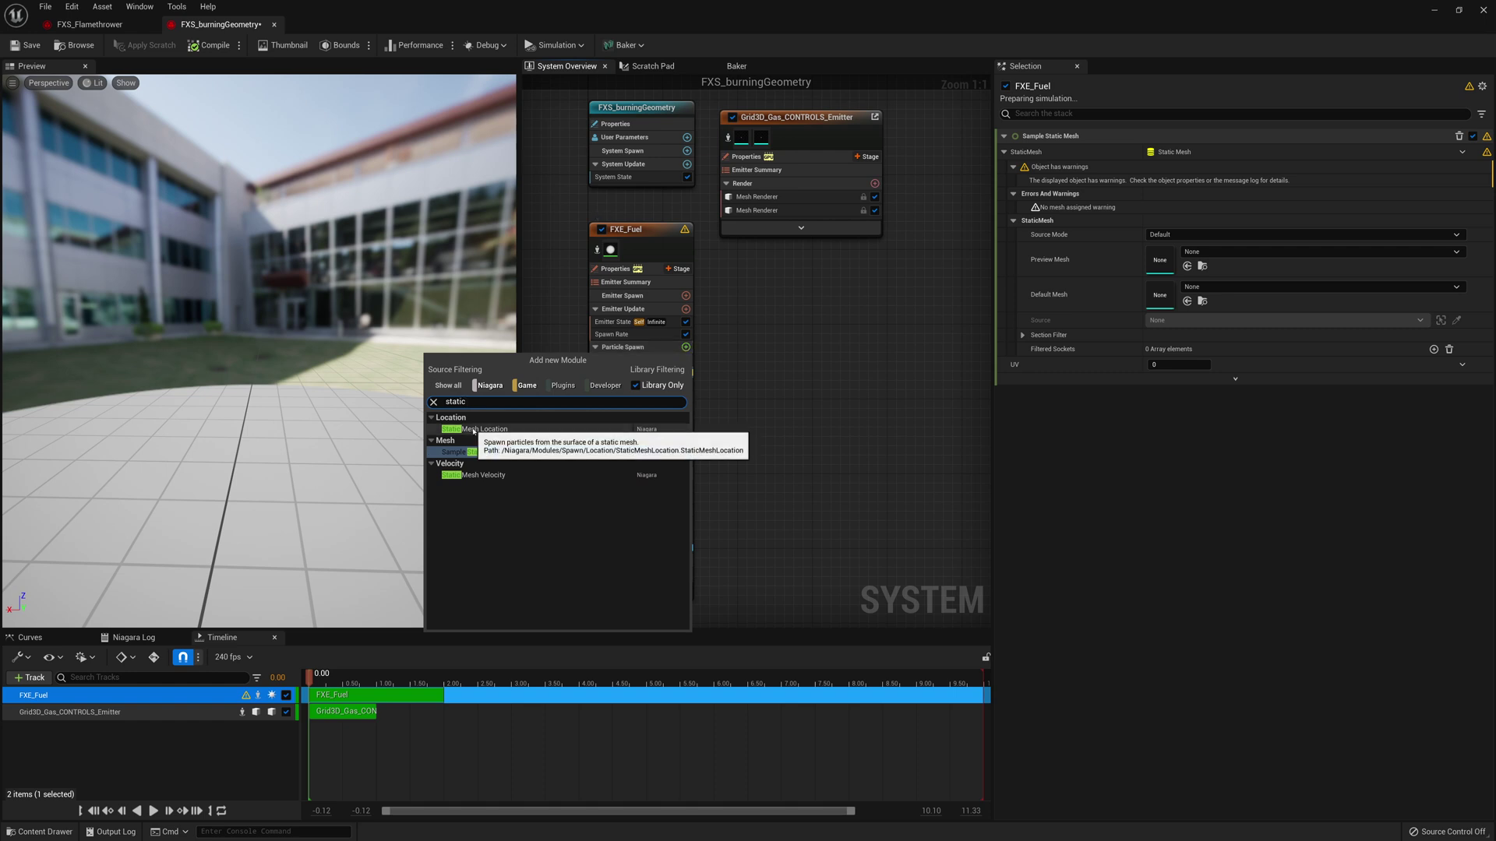
left_click(474, 429)
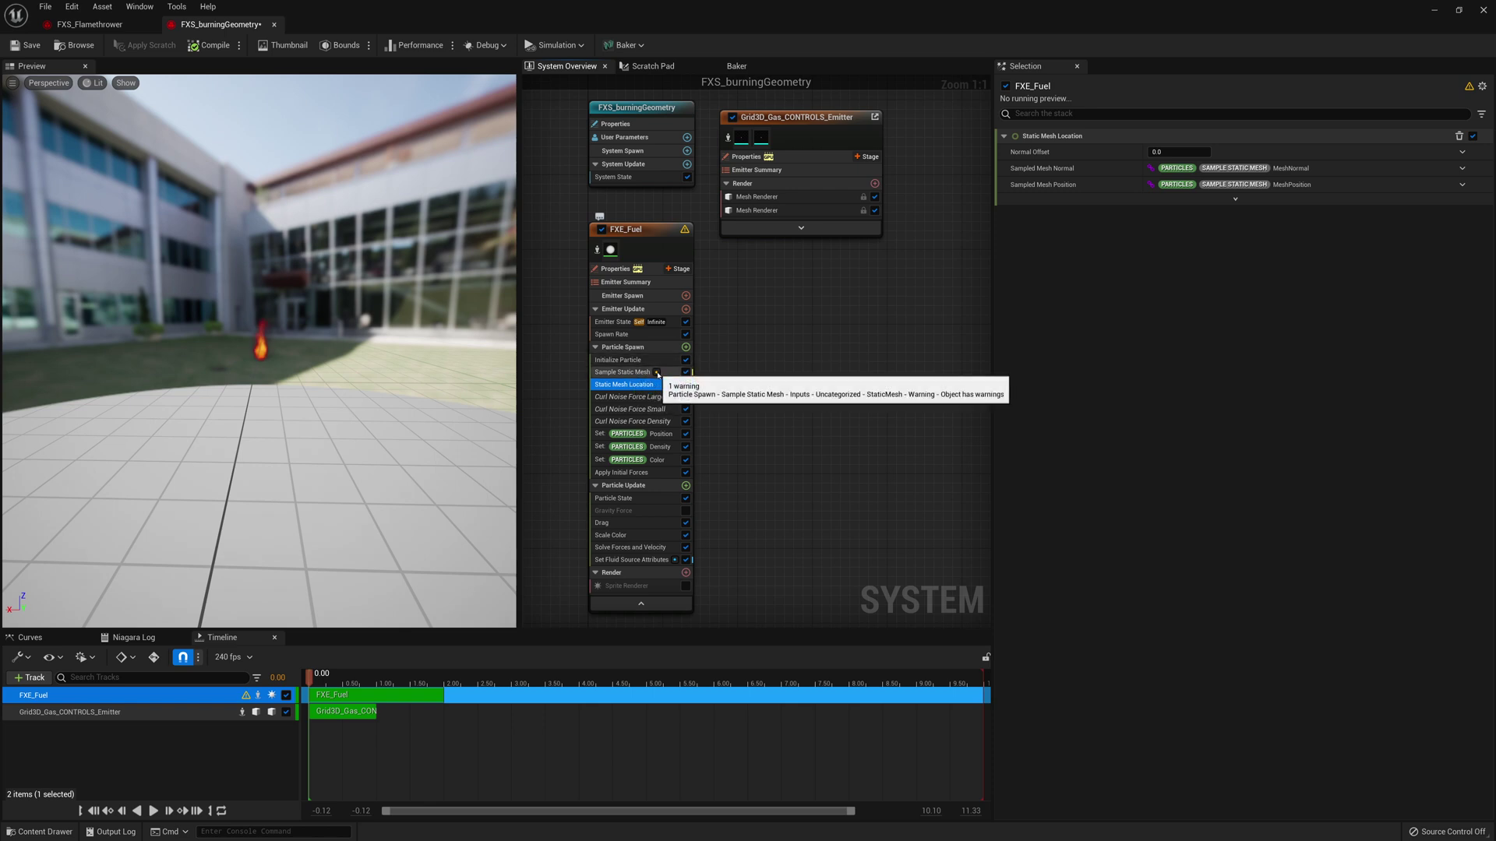
Step: Set Sample Static Mesh's Preview Mesh and Default Mesh to chrPlaceHolderStatic
left_click(656, 372)
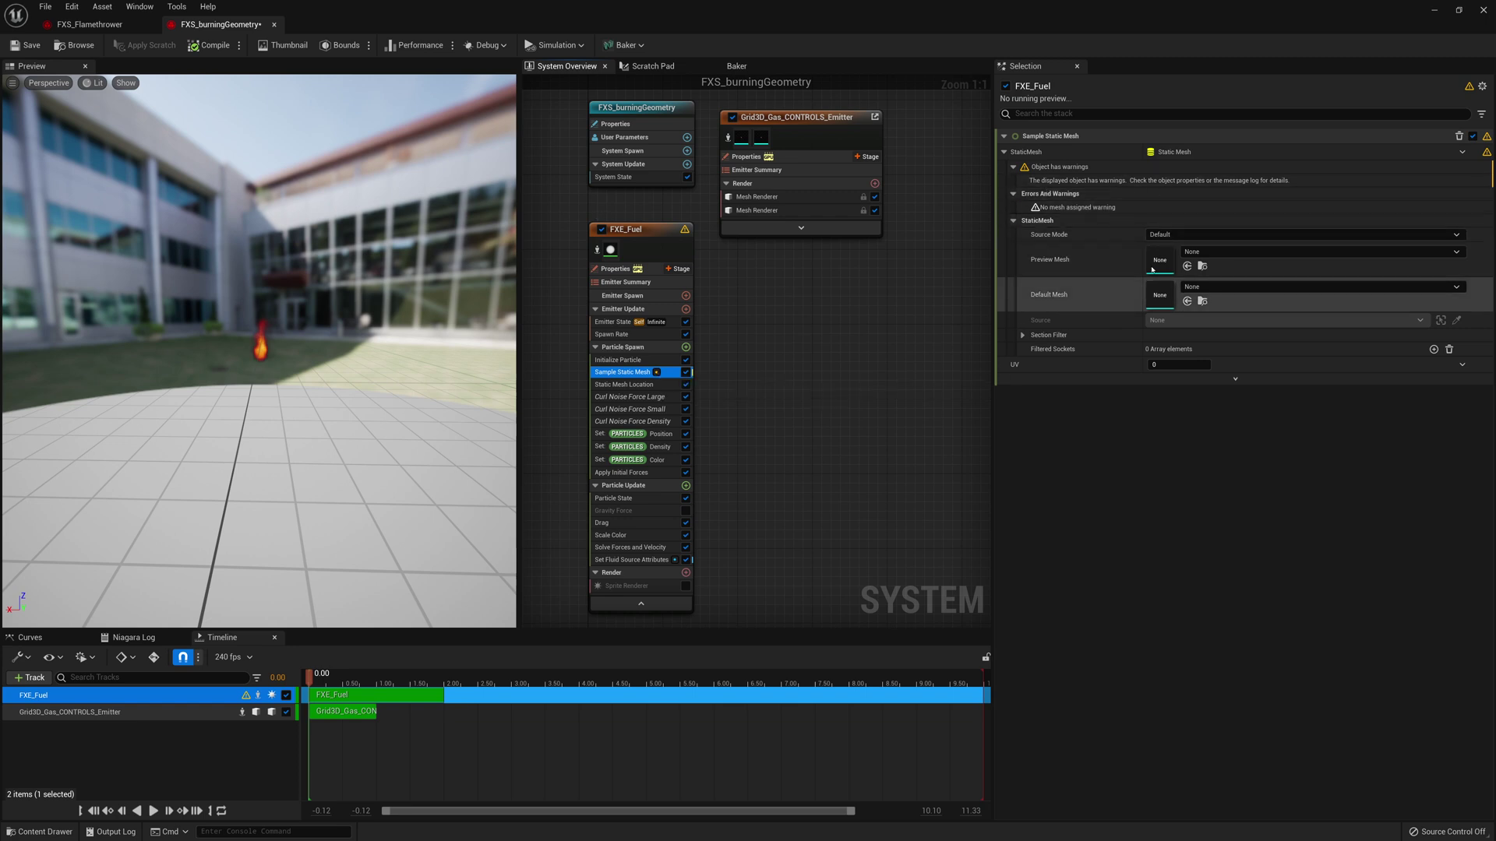
left_click(1213, 252)
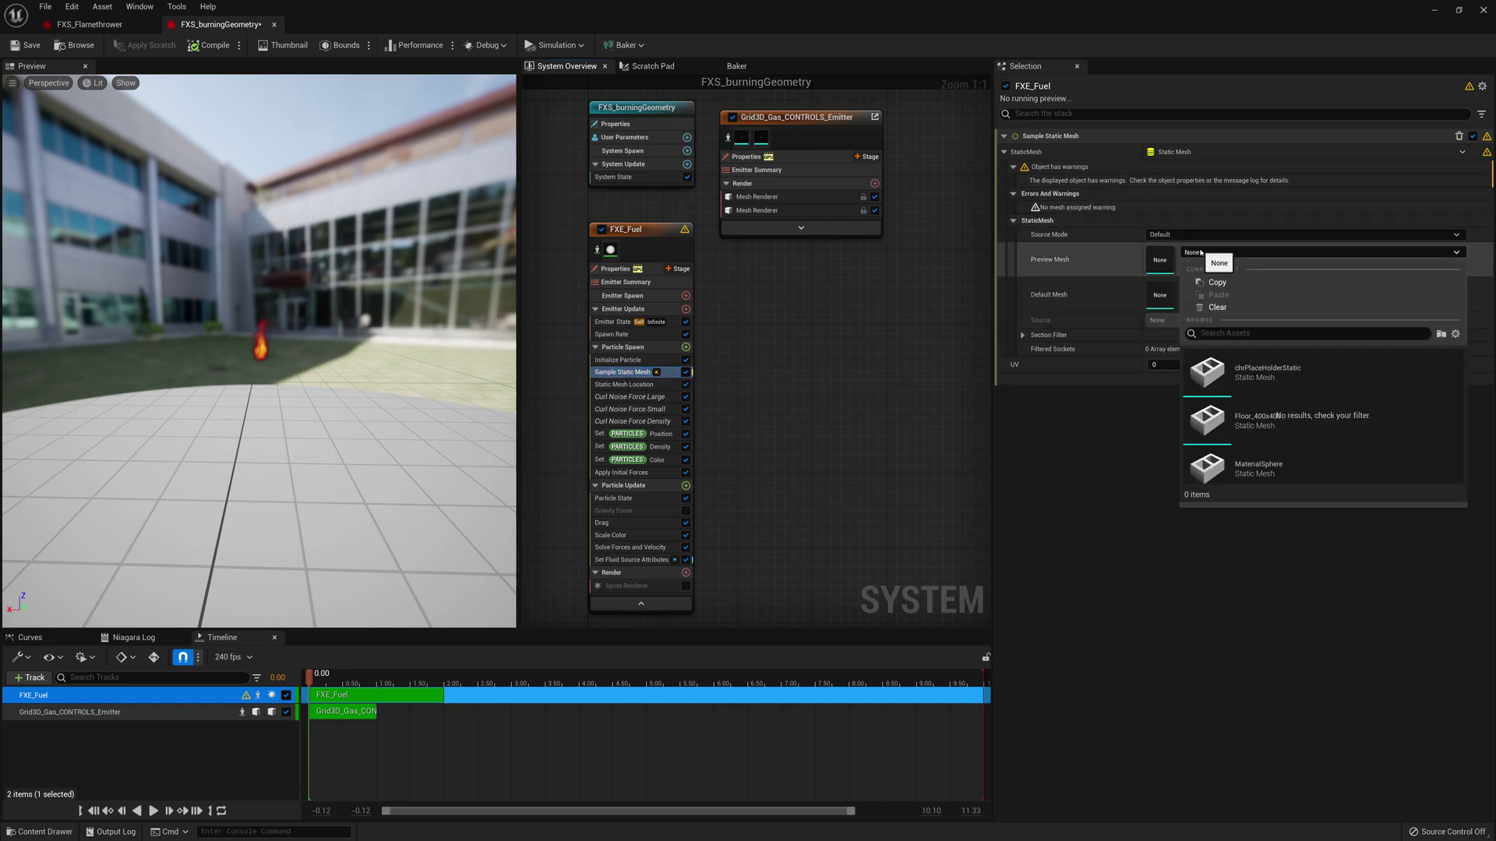
left_click(1228, 385)
left_click(1204, 234)
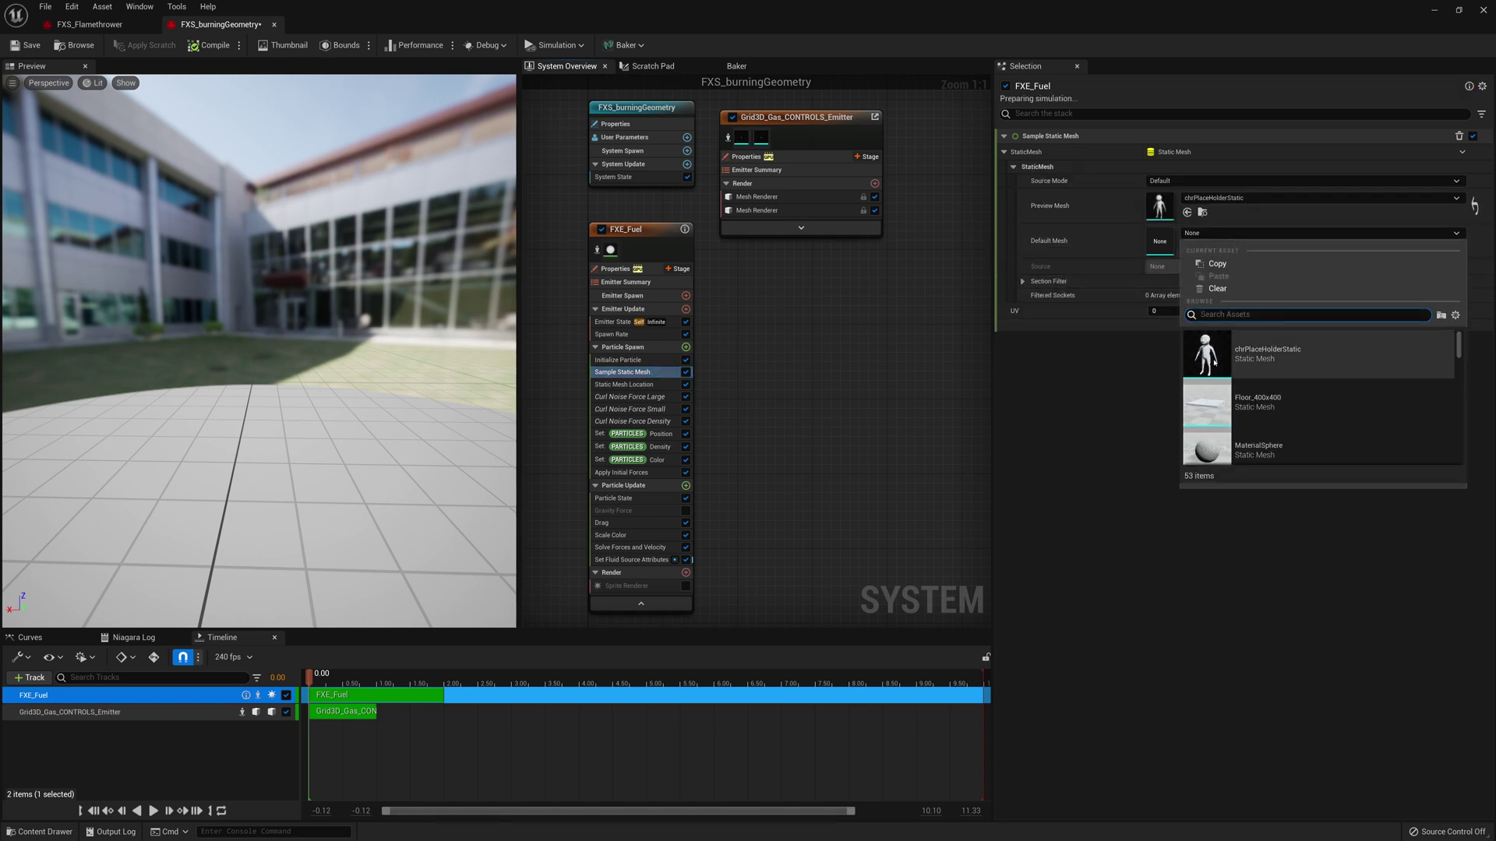
left_click(1238, 357)
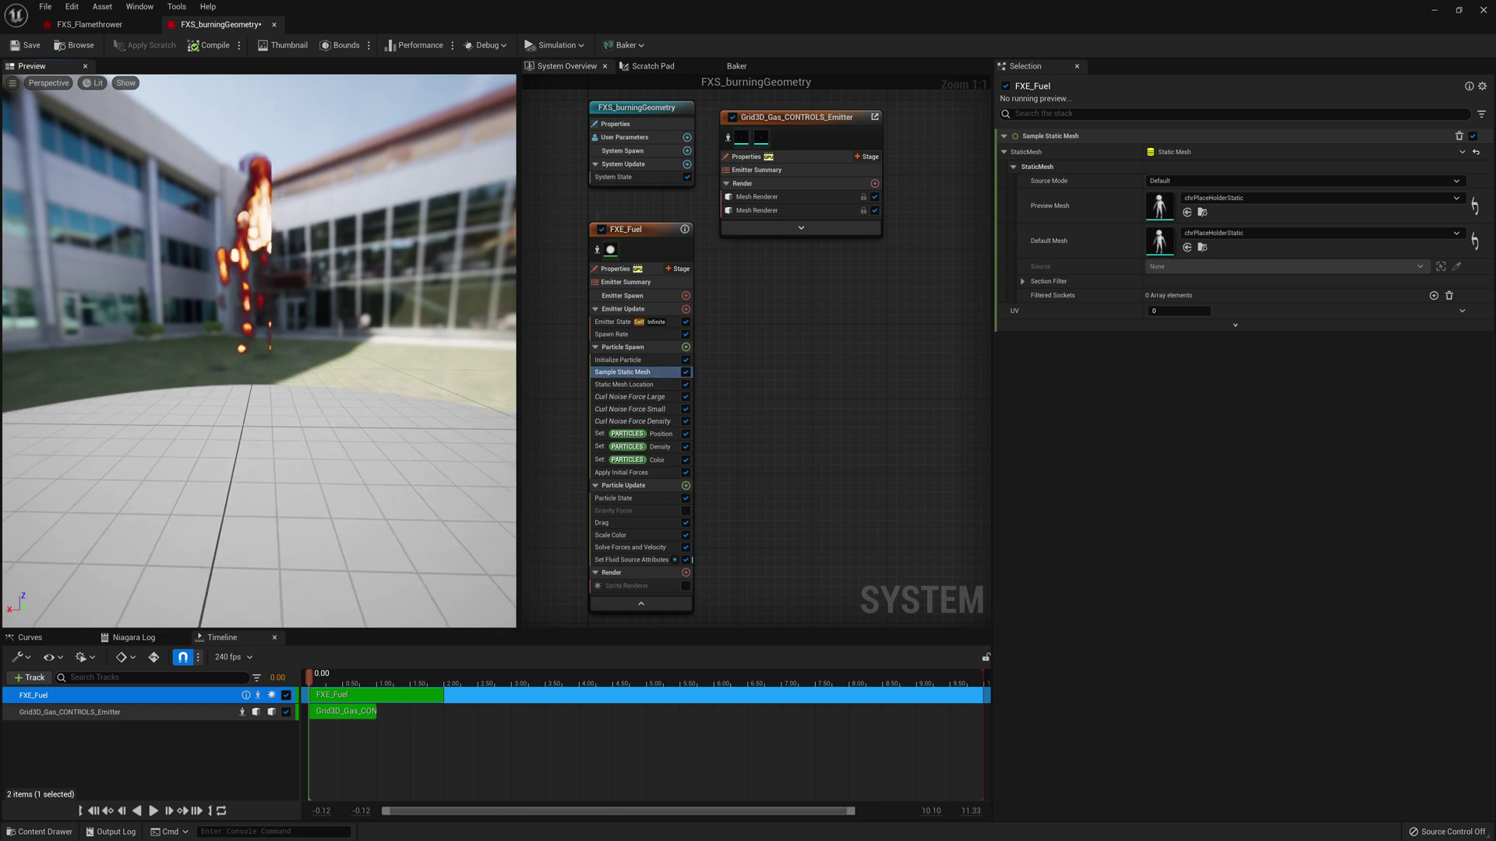
Step: Play the simulation and orbit around the burning character, then pause
left_click(153, 811)
left_click_drag(257, 351, 101, 296)
left_click_drag(286, 293, 234, 293)
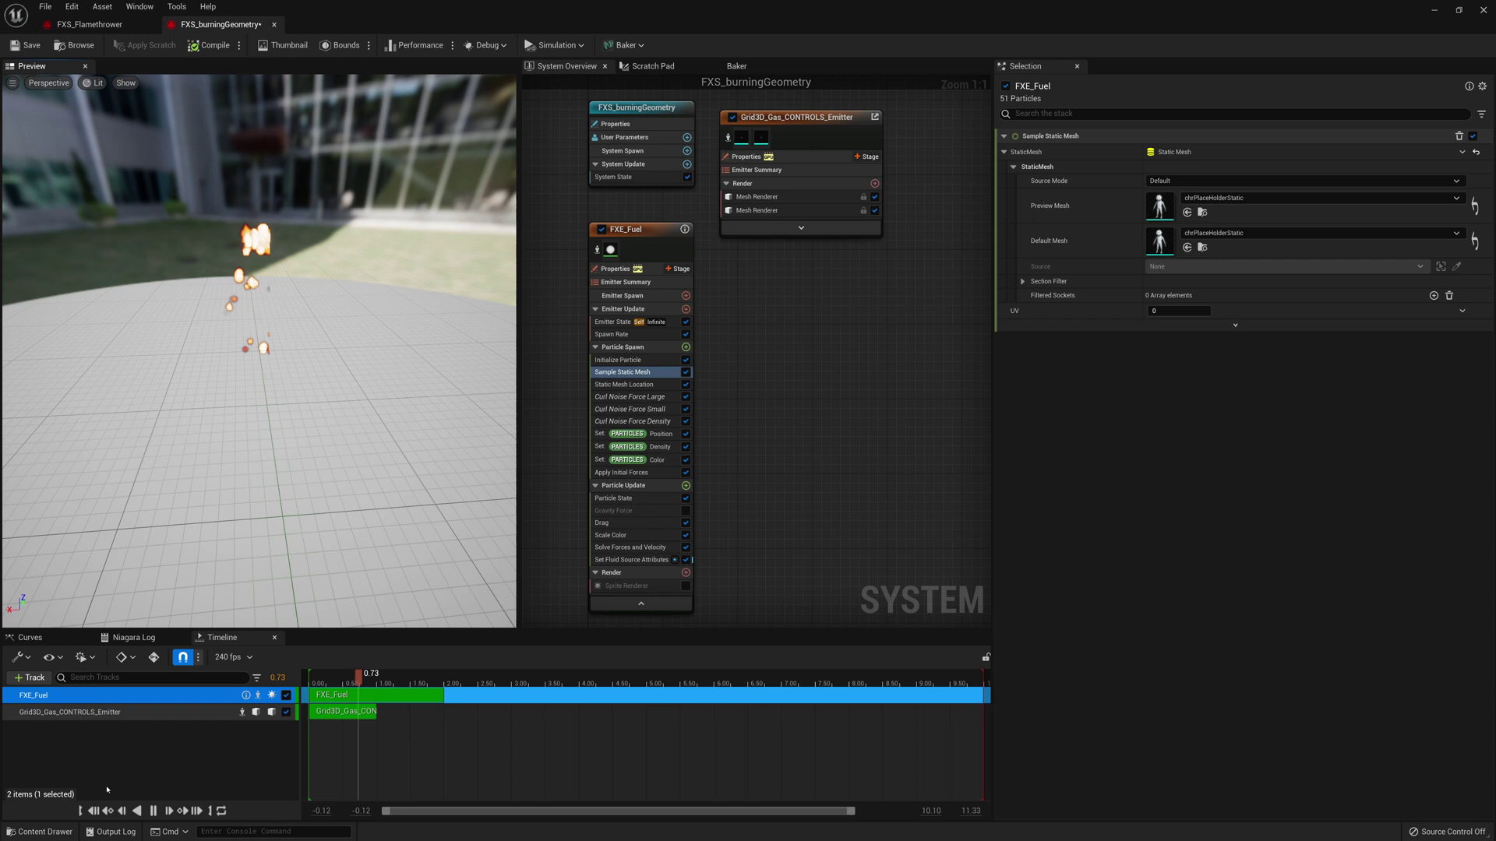
left_click(153, 811)
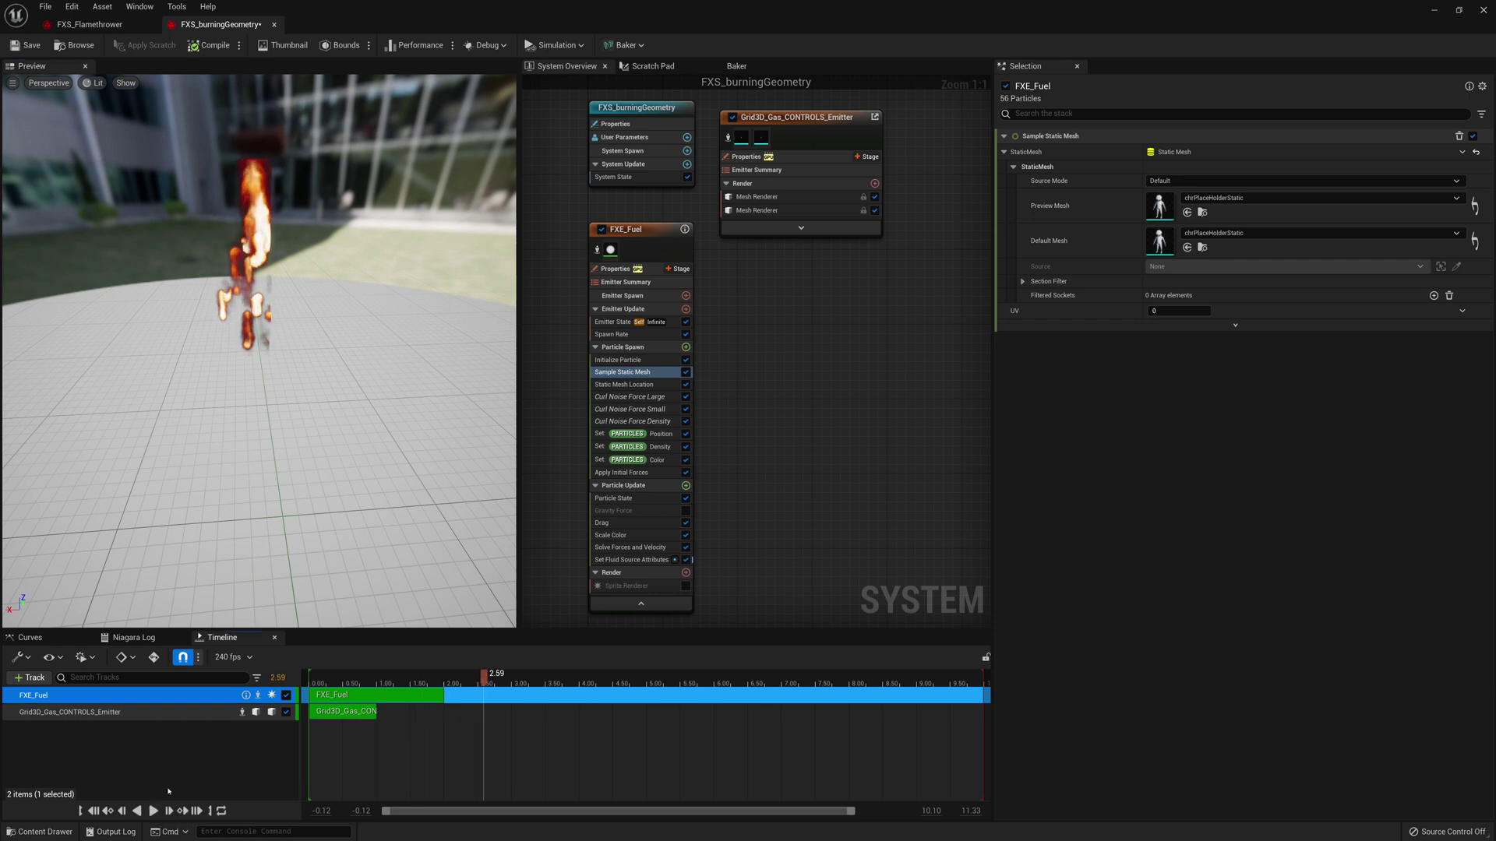
Step: Select Grid3D_Gas_CONTROLS_Emitter, zero its local pivot X and Z, and enable cell size guides
left_click(764, 121)
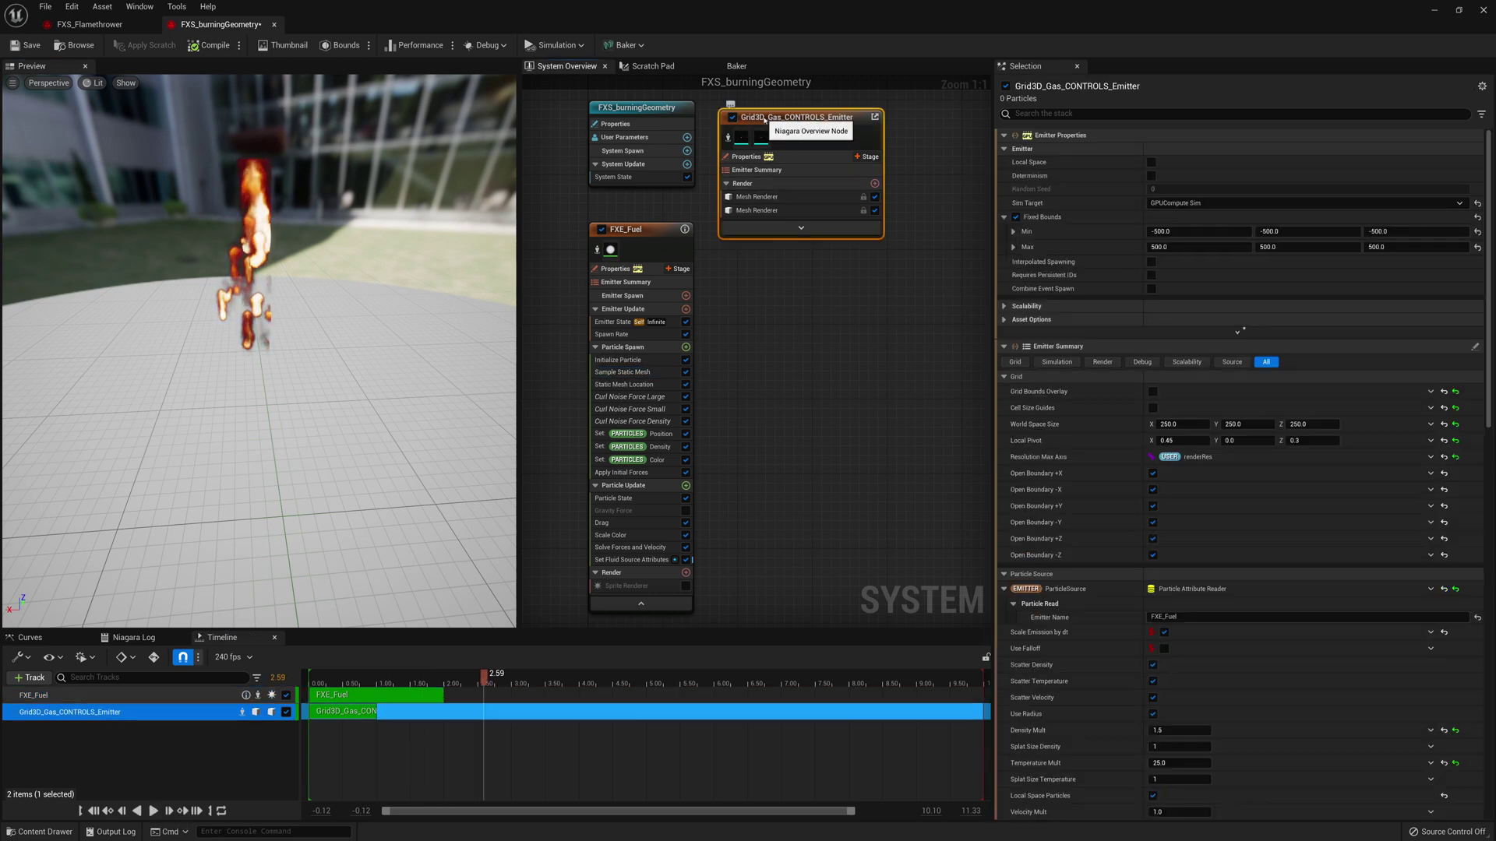
left_click(1176, 440)
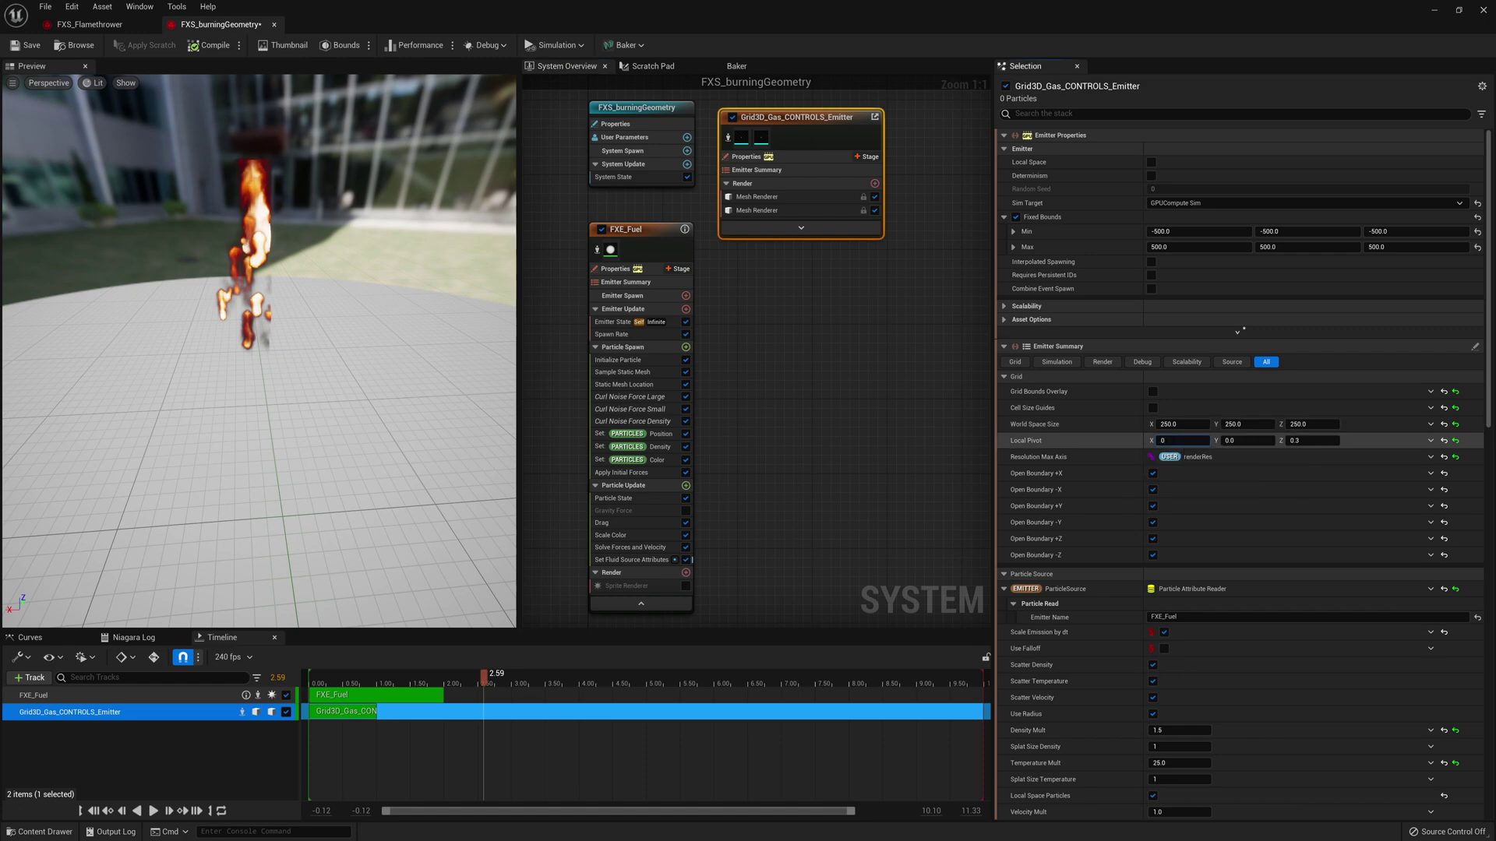
key("Tab")
key("Tab")
key("Return")
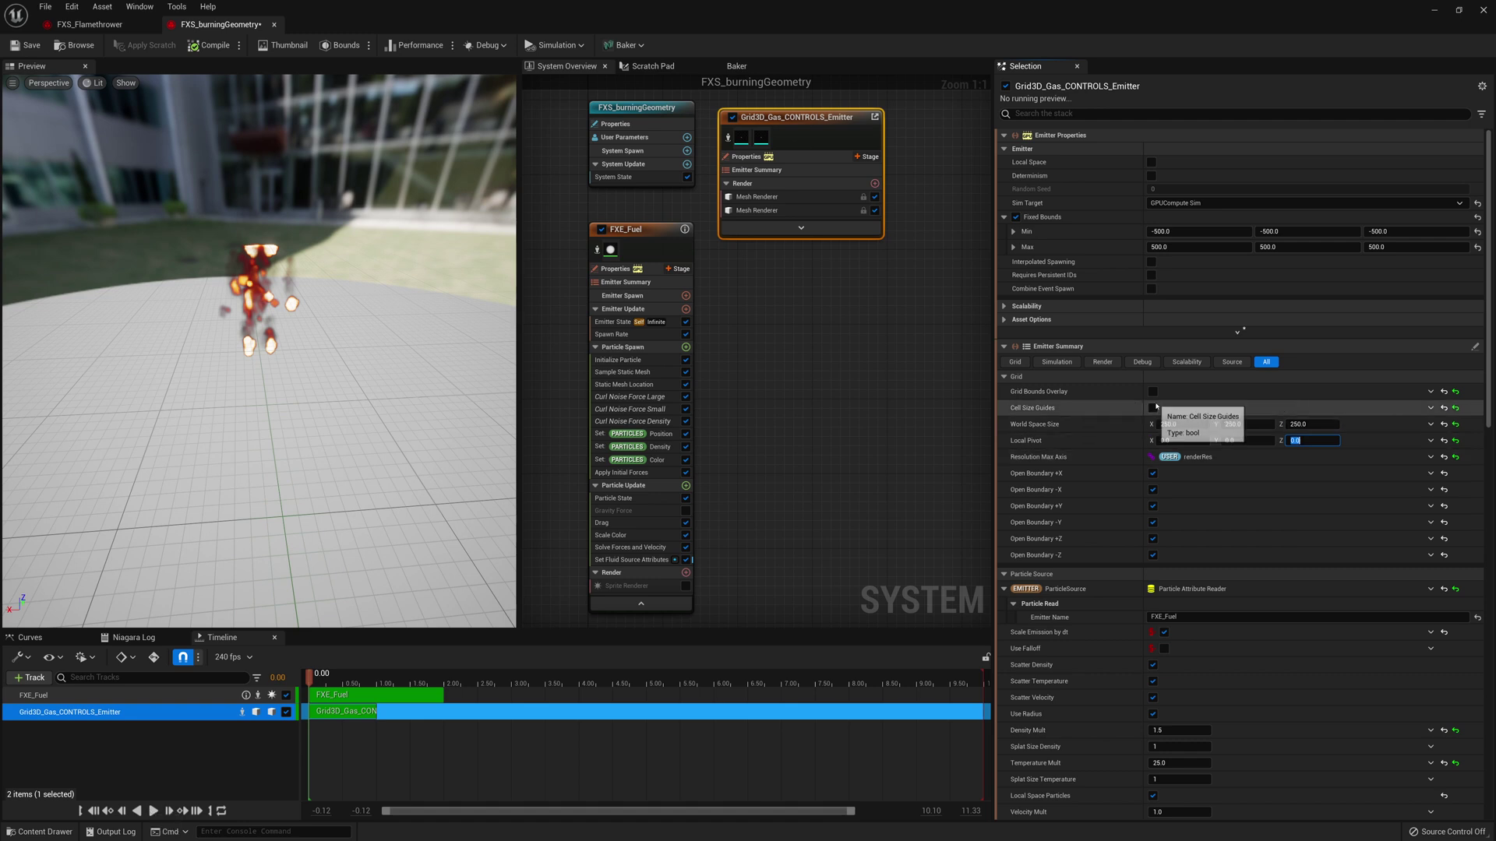
left_click(1152, 408)
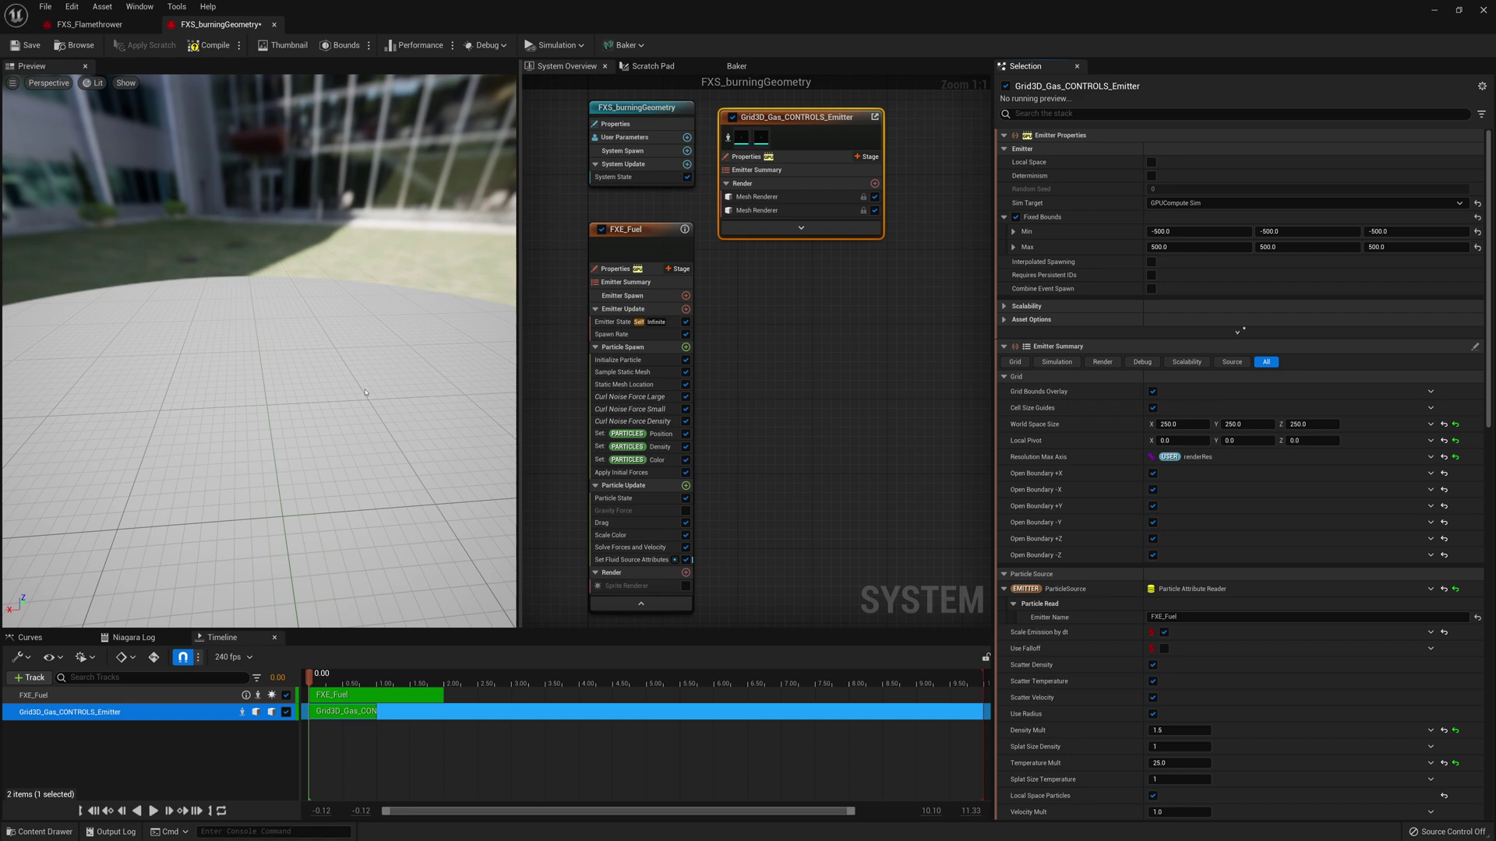
left_click_drag(366, 392, 292, 396)
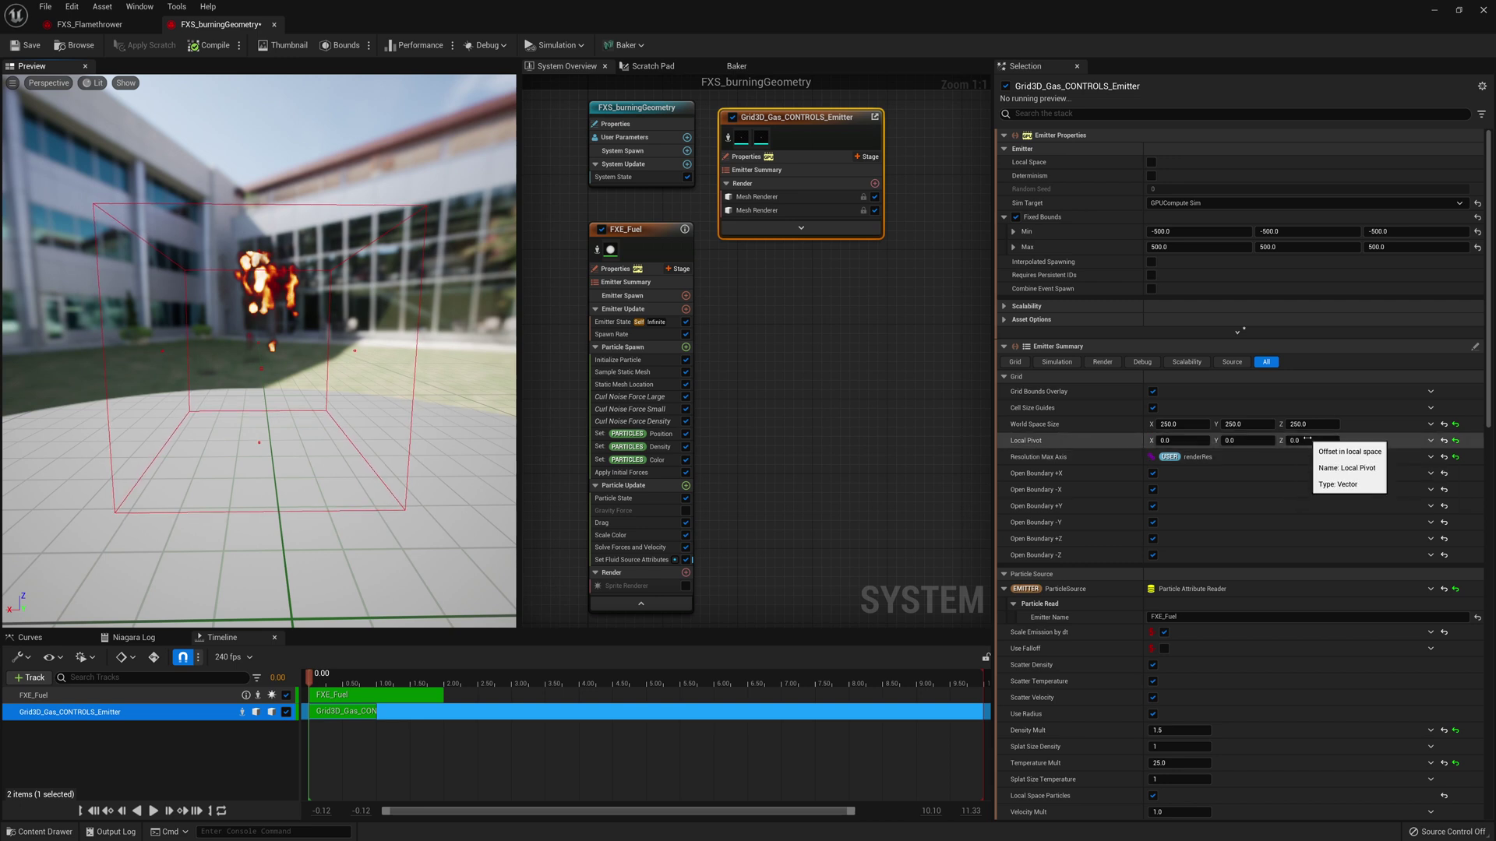
Step: Raise the grid's local pivot Z to 0.3
left_click(1311, 441)
key("Return")
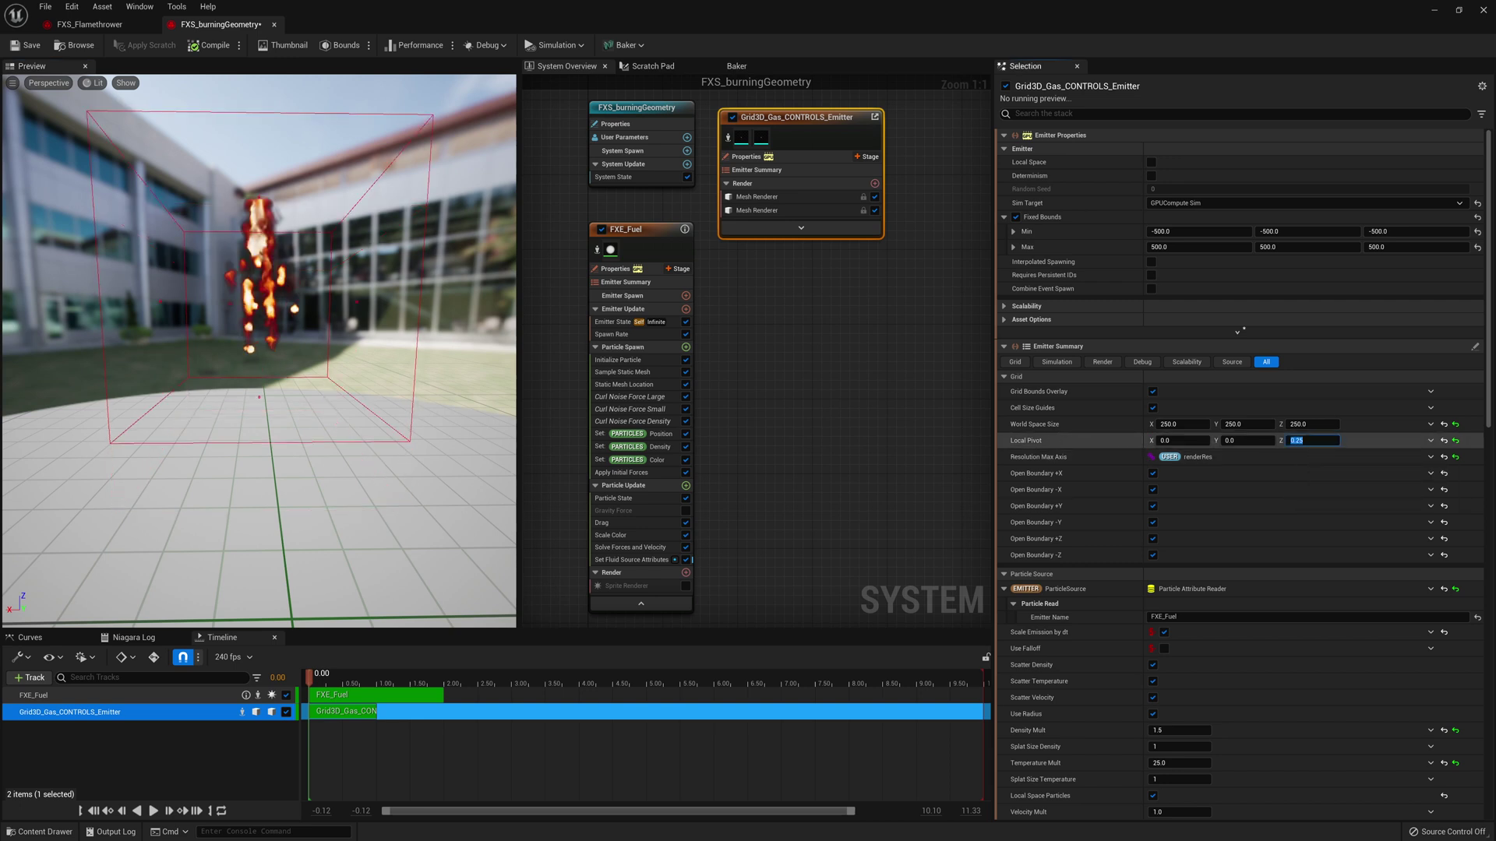
type("0.3")
key("Return")
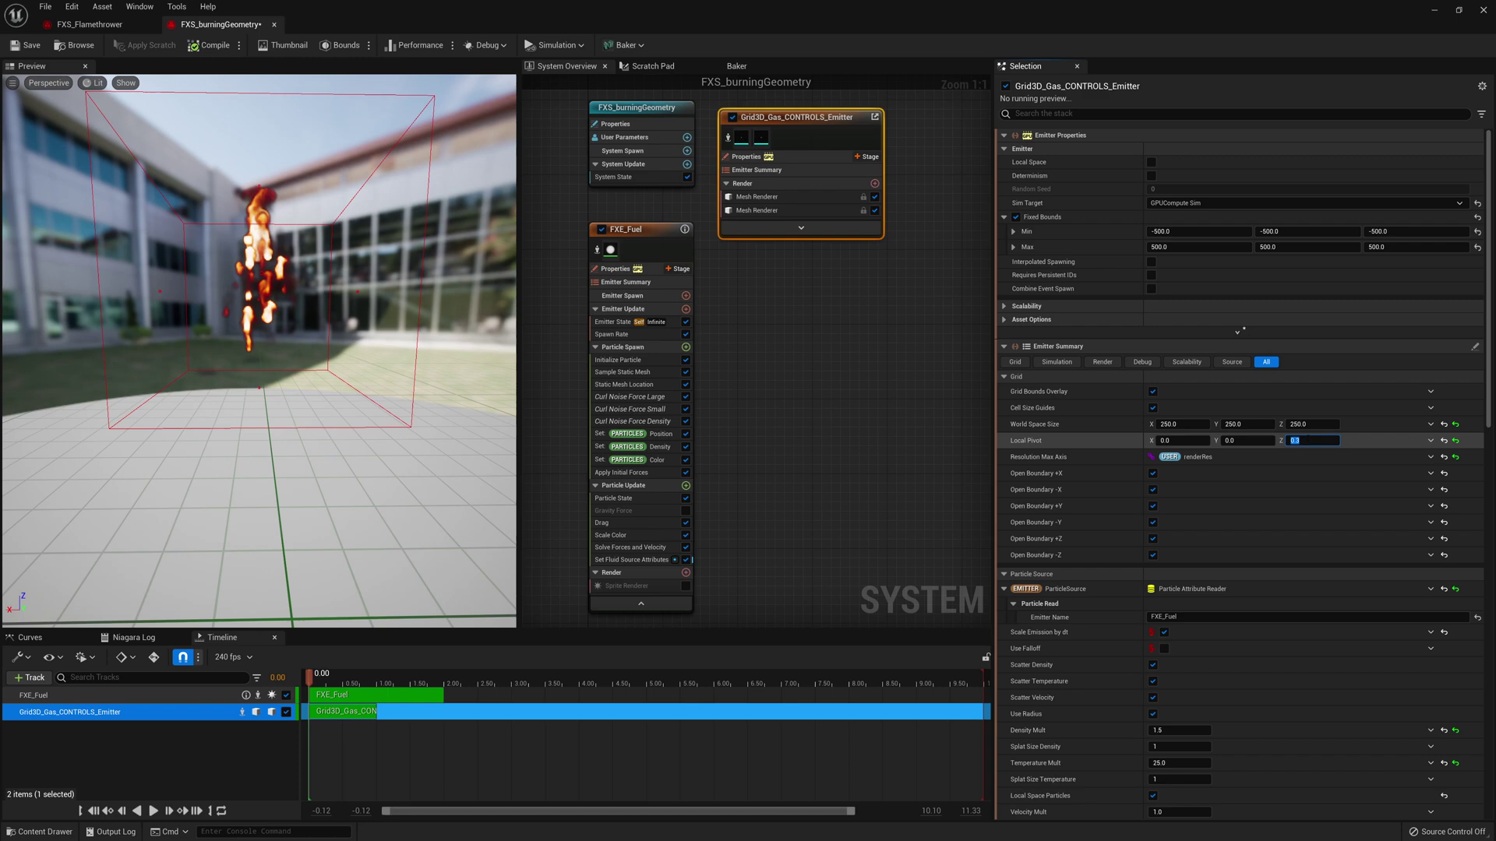
left_click_drag(257, 350, 219, 385)
Step: Set the grid's World Space Size to 800 × 800 × 800
left_click(1172, 424)
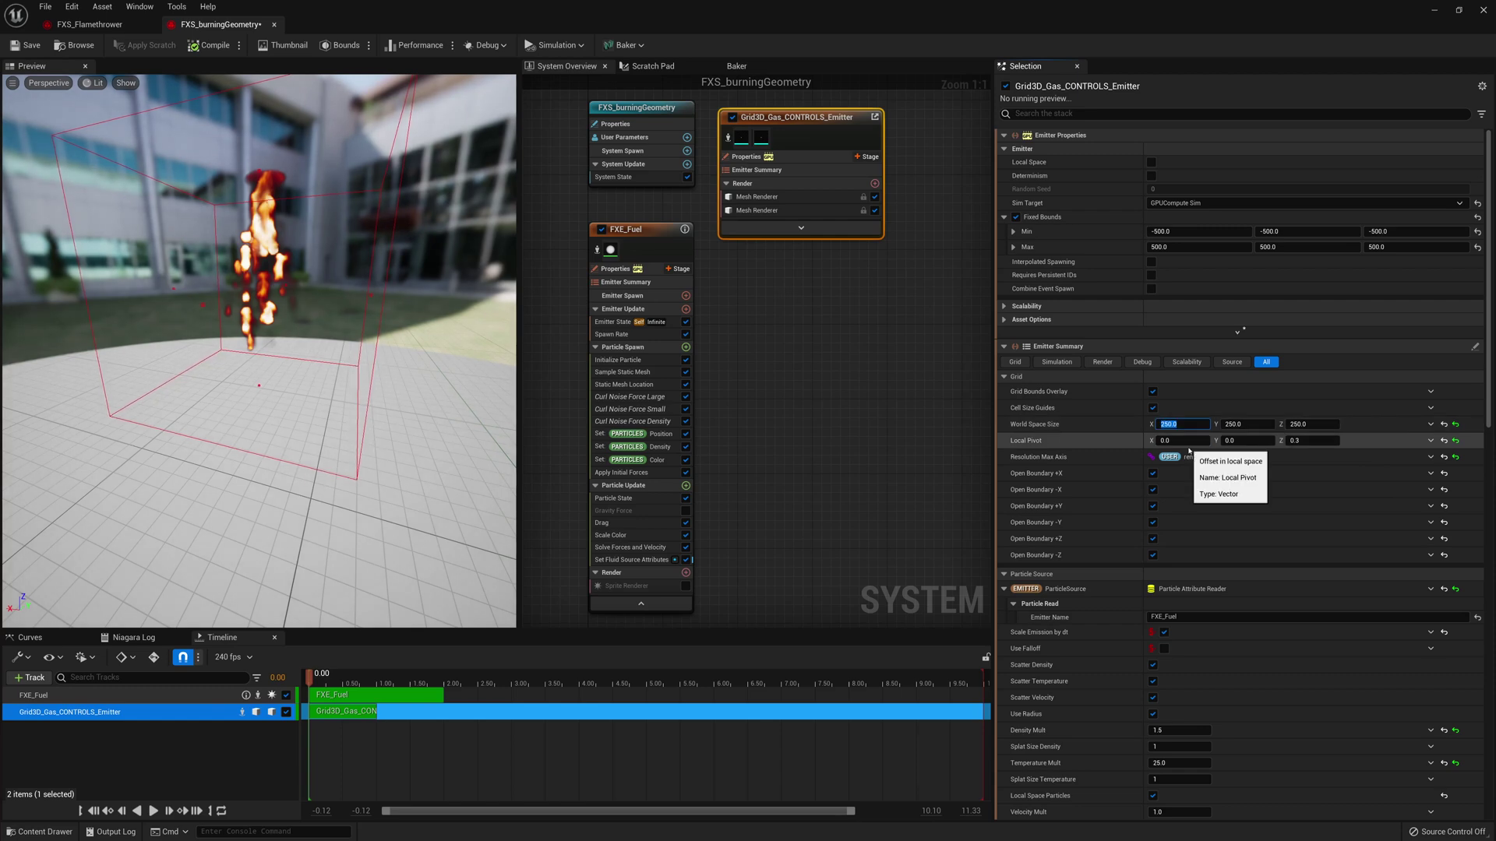
type("800")
key("Tab")
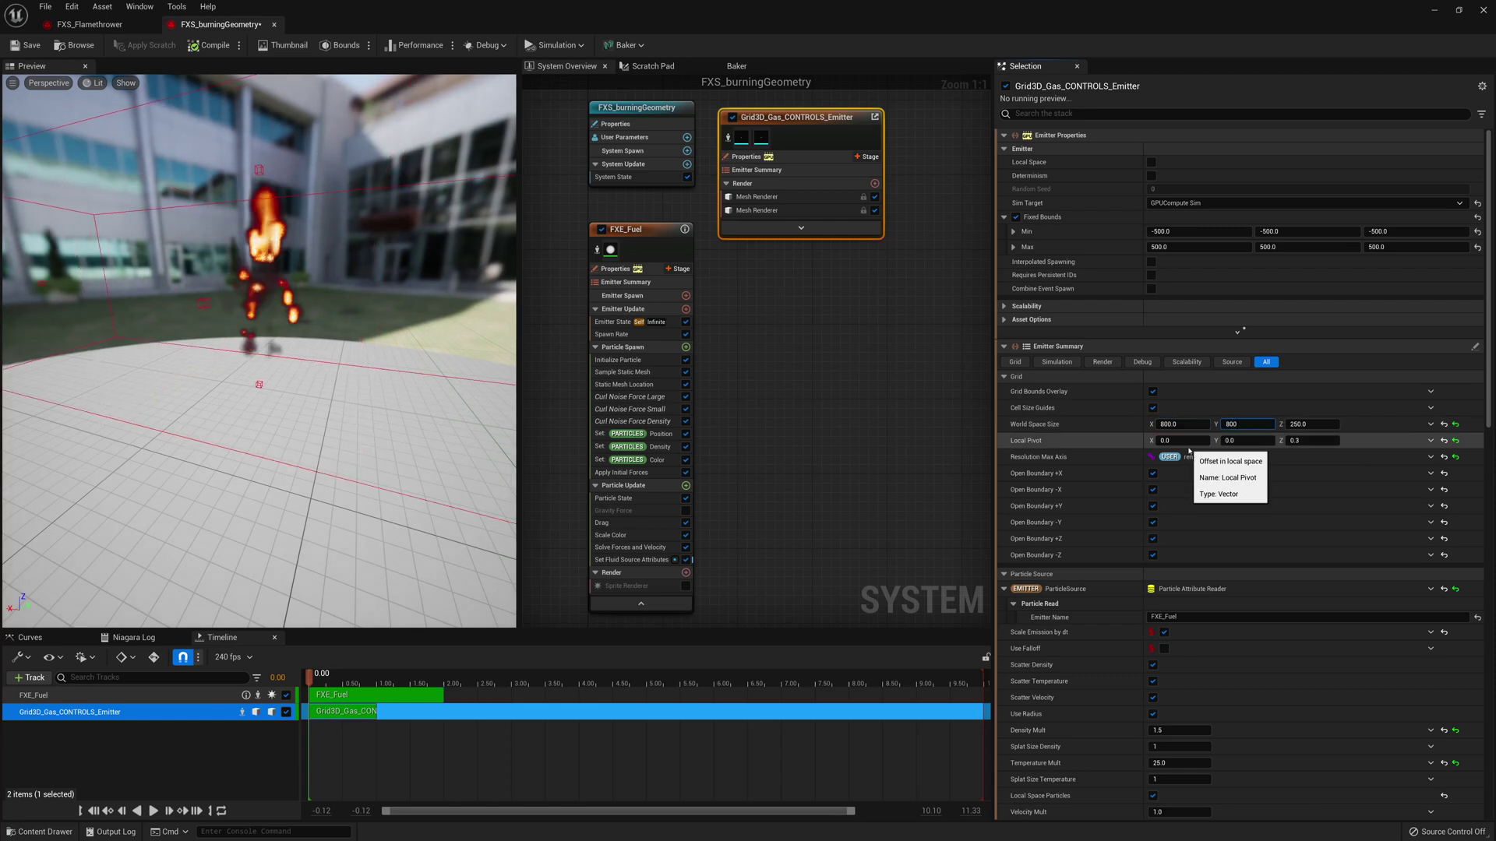
key("Tab")
type("8")
key("Return")
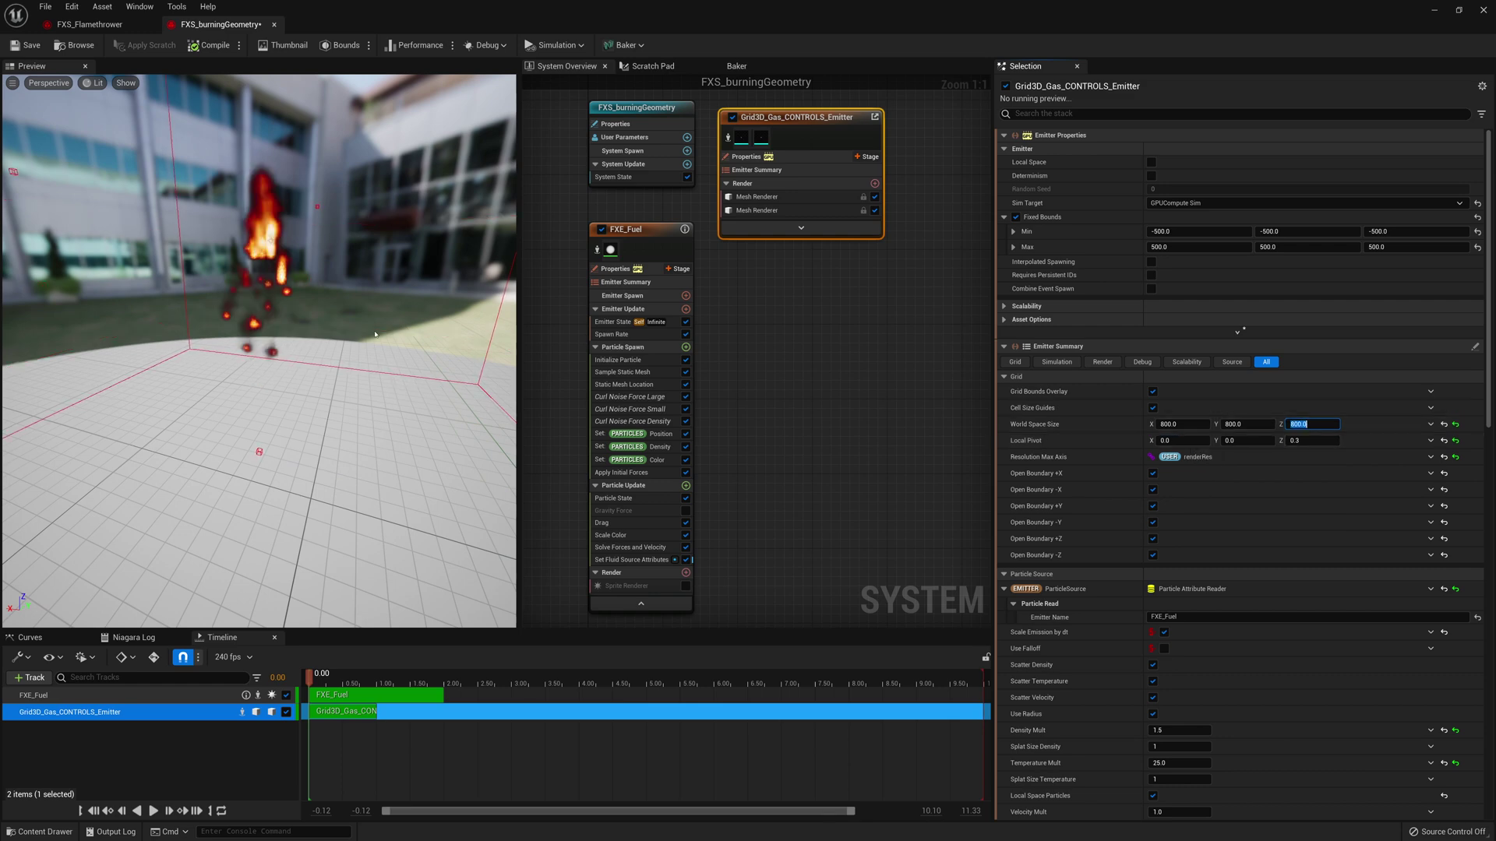
mouse_move(355, 343)
left_mouse_down()
mouse_move(386, 409)
mouse_move(377, 356)
left_mouse_up()
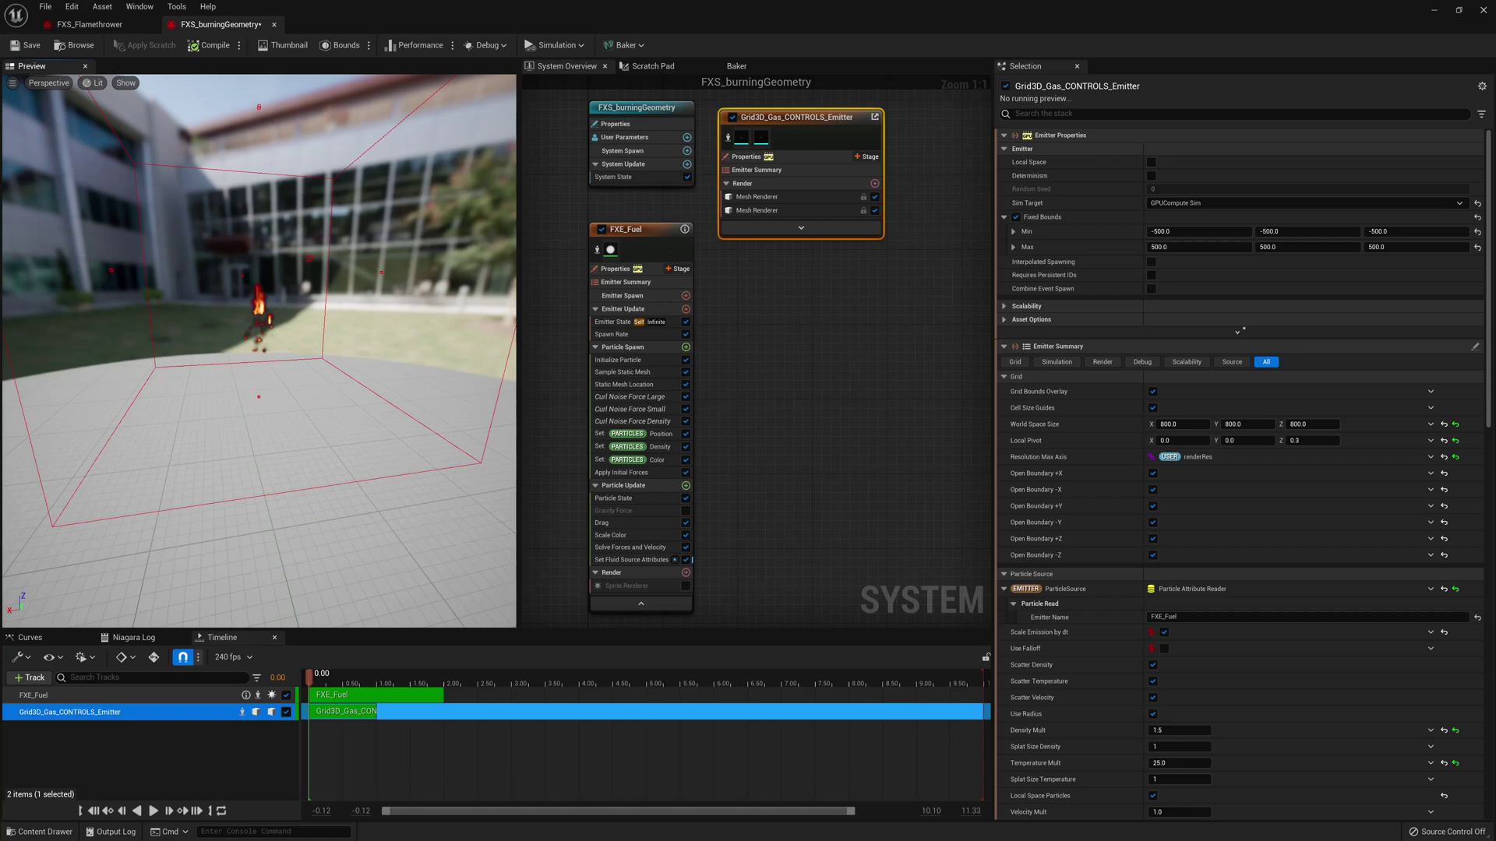
Step: Reduce the World Space Size to 500 × 500 × 500 and inspect the bounds box
left_click(1183, 424)
type("500")
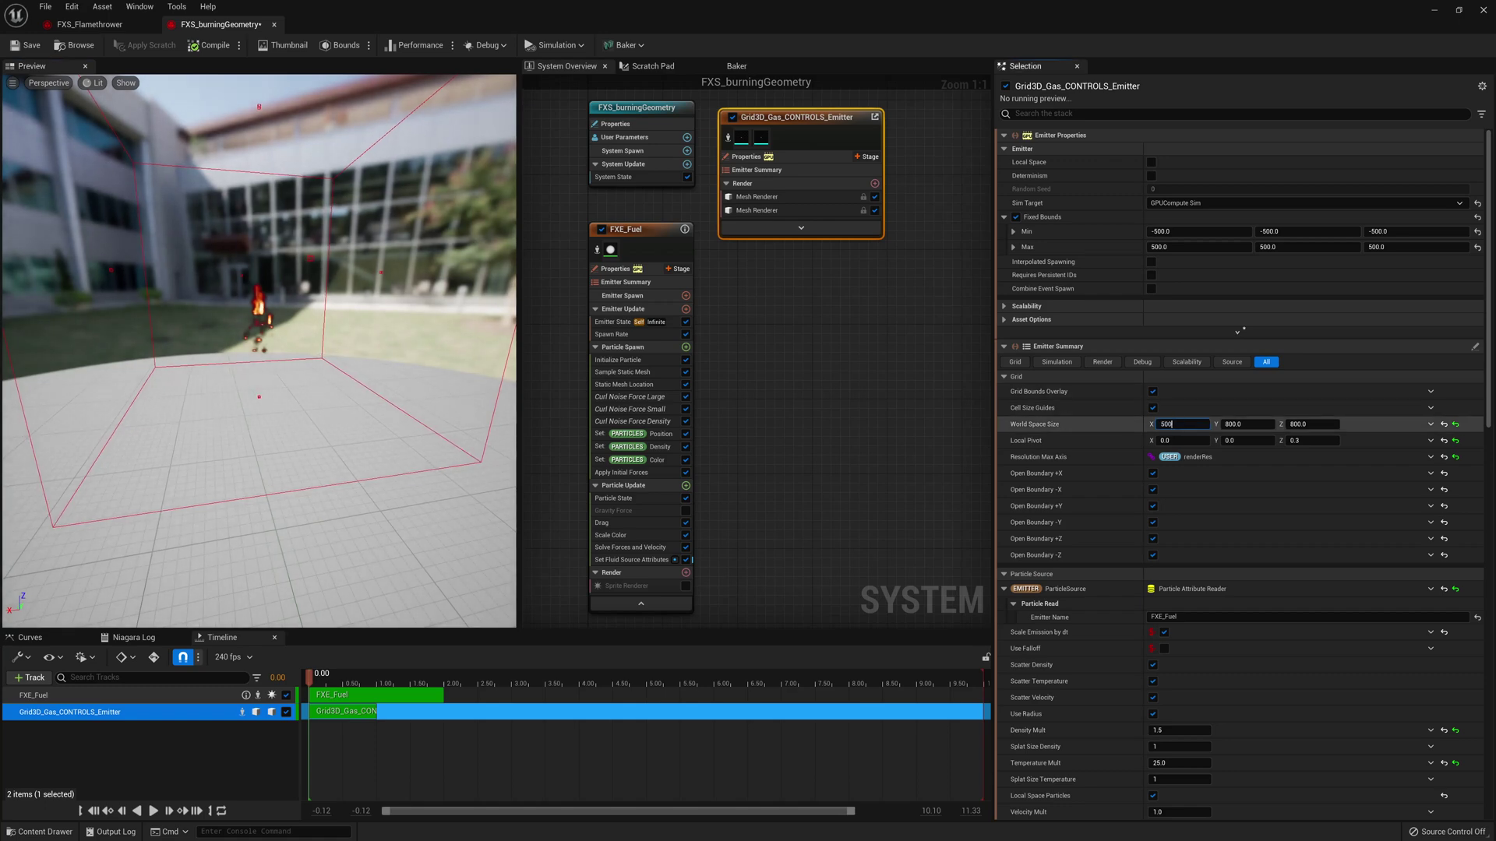
key("Tab")
type("500")
key("Tab")
type("500")
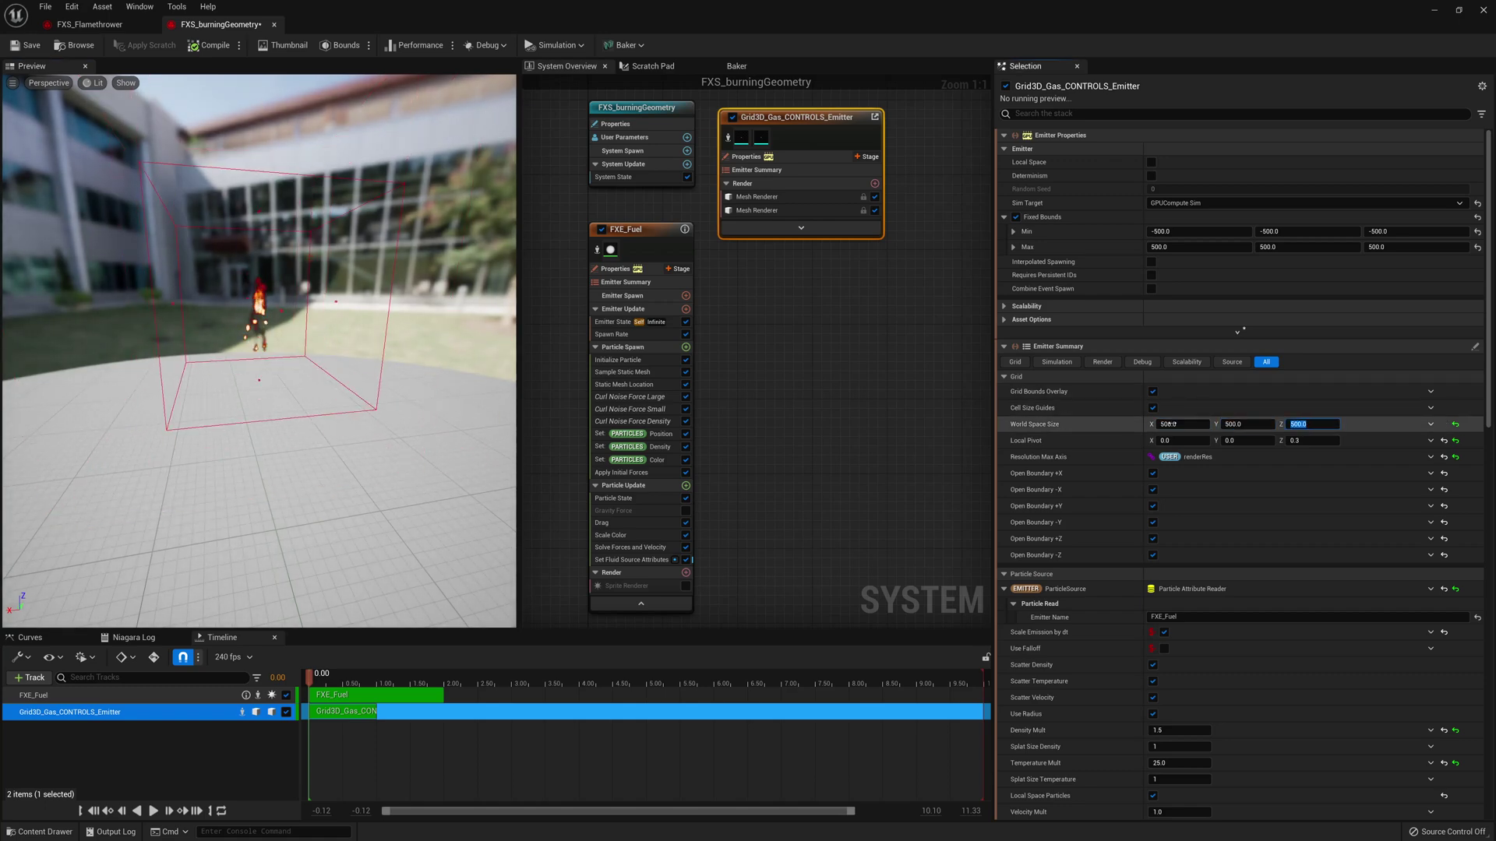
key("Return")
left_click_drag(234, 327, 243, 341)
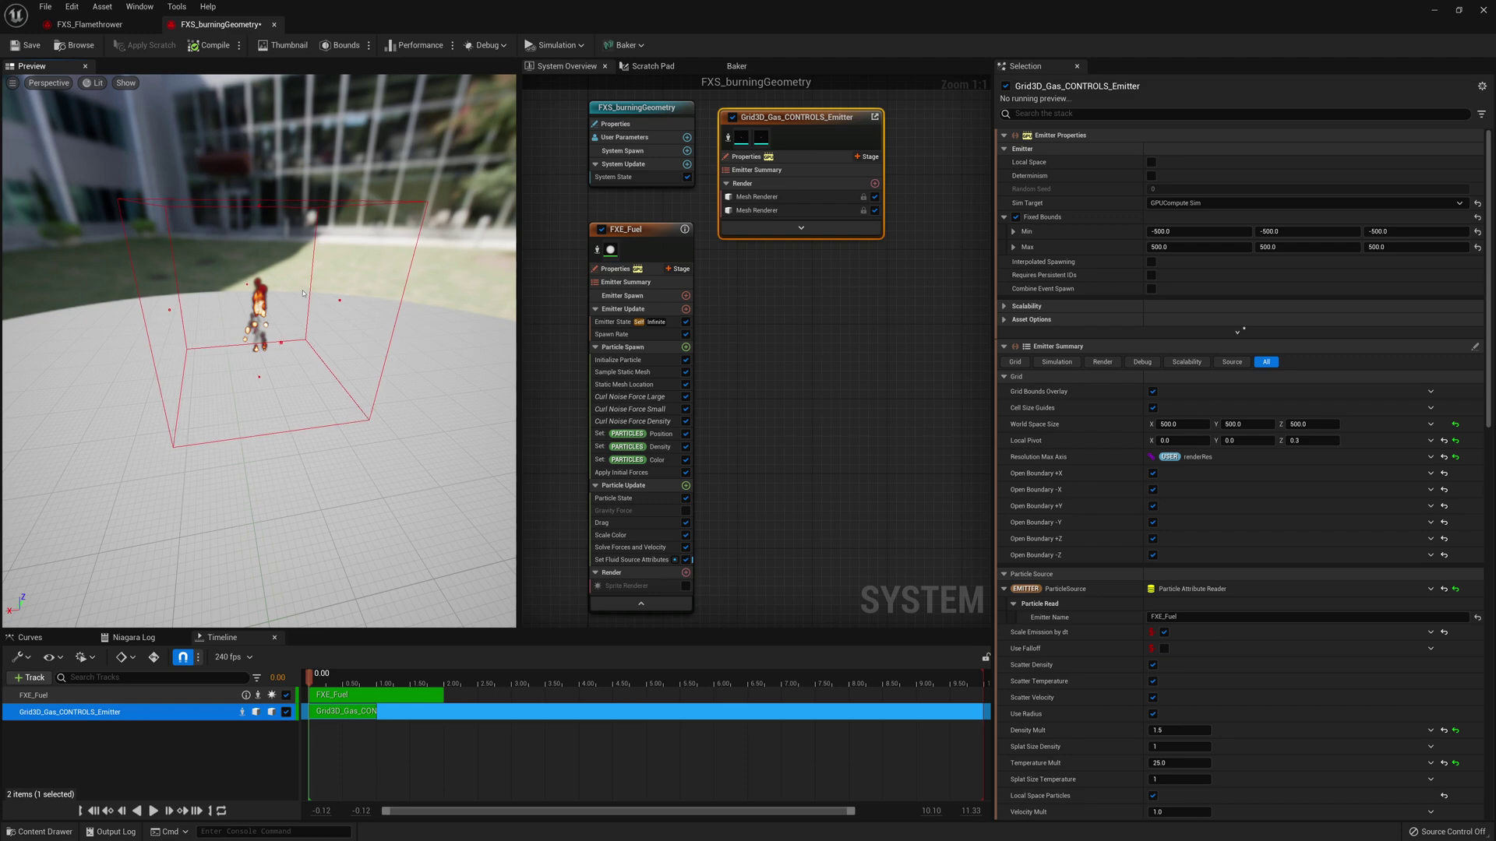
left_click_drag(303, 294, 257, 327)
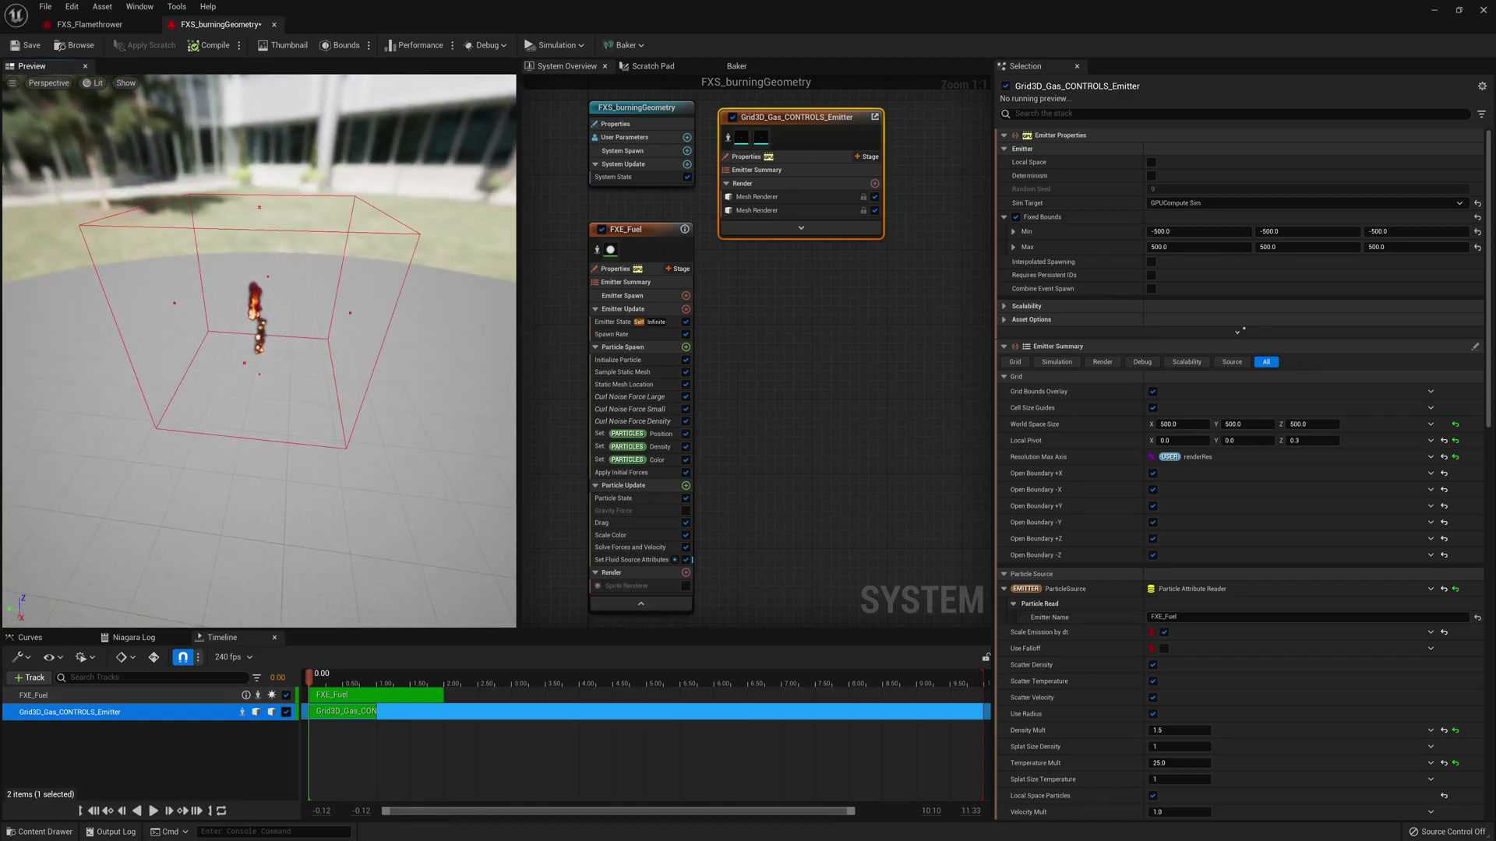
Step: Shrink World Space Size Y to 300 and move the camera closer to the fire
left_click(1238, 424)
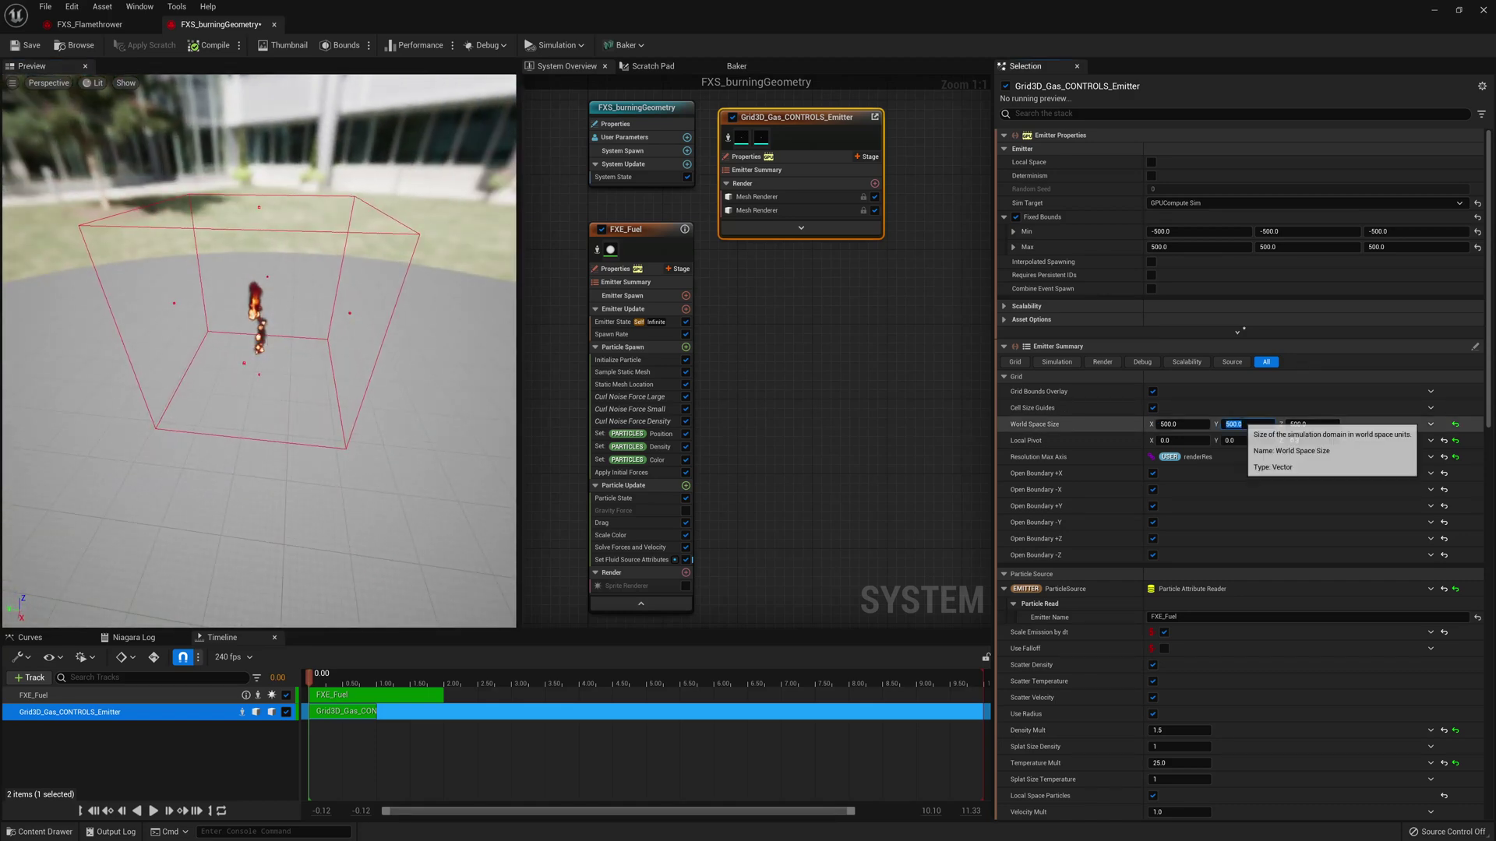
key("Return")
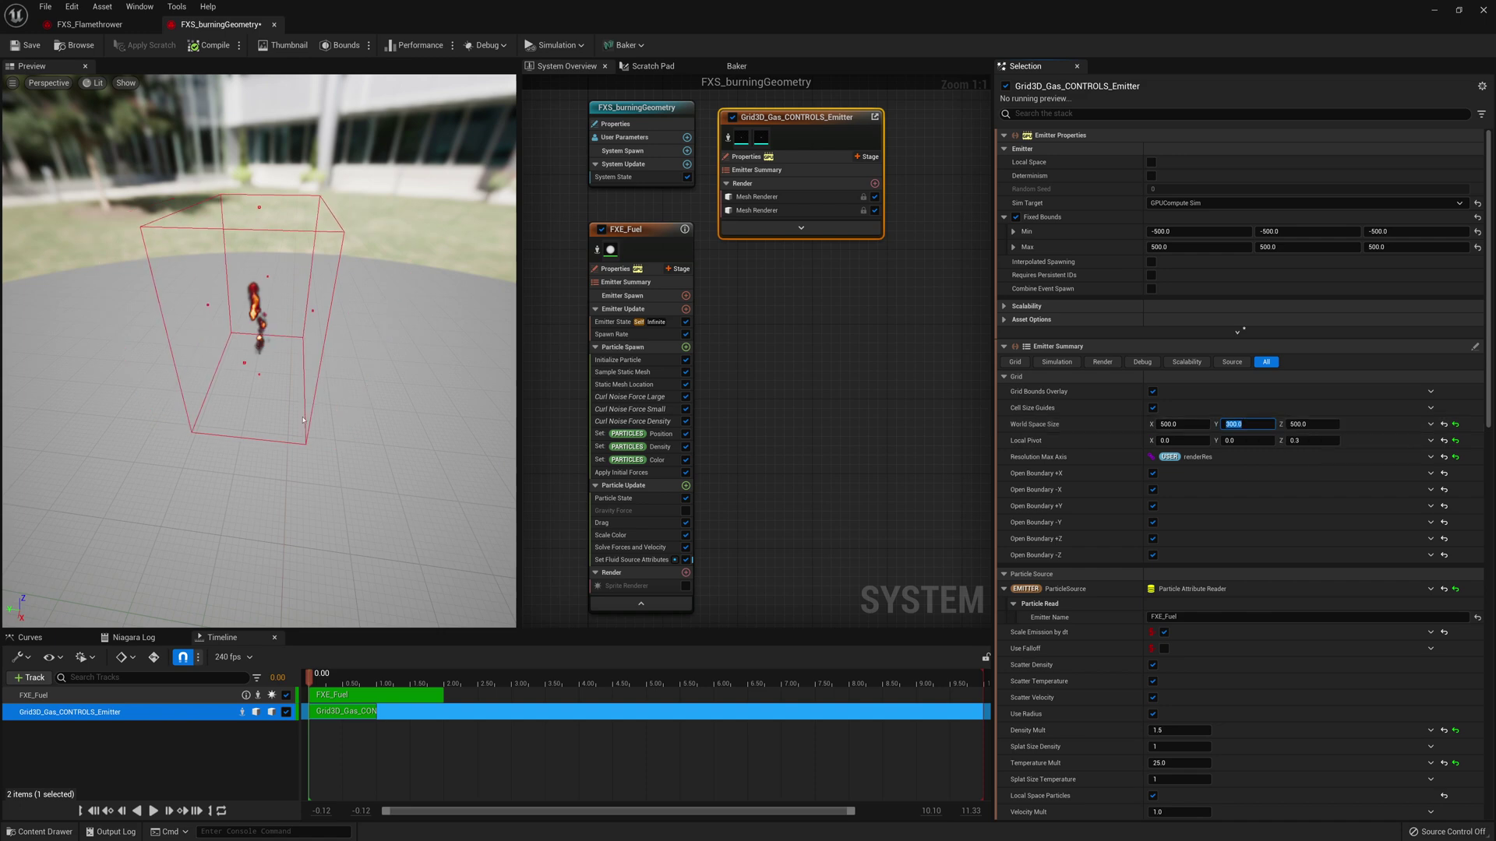
left_click_drag(370, 380, 401, 382)
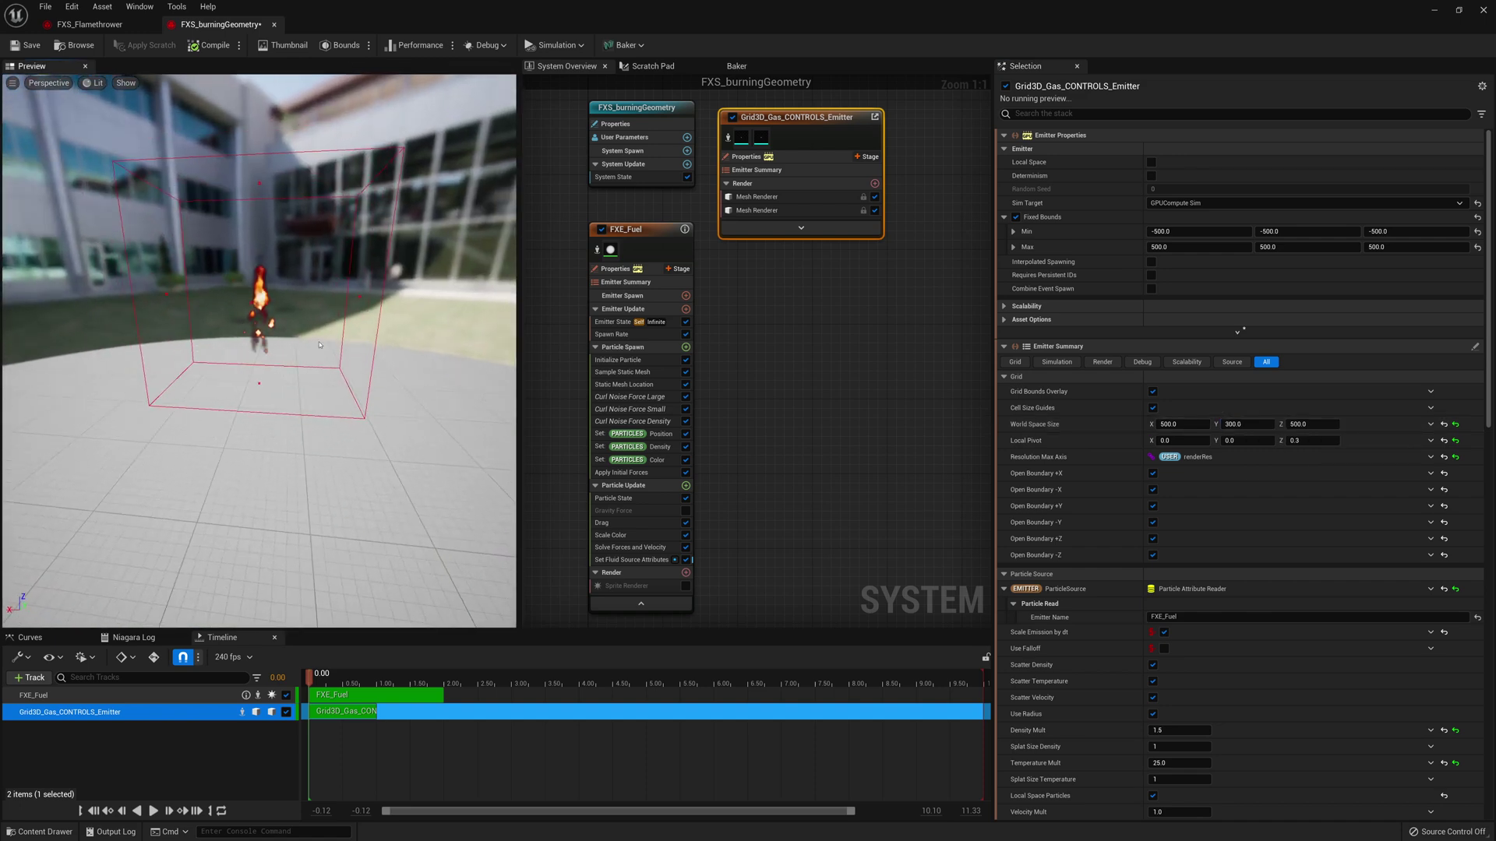
left_click_drag(320, 345, 264, 285)
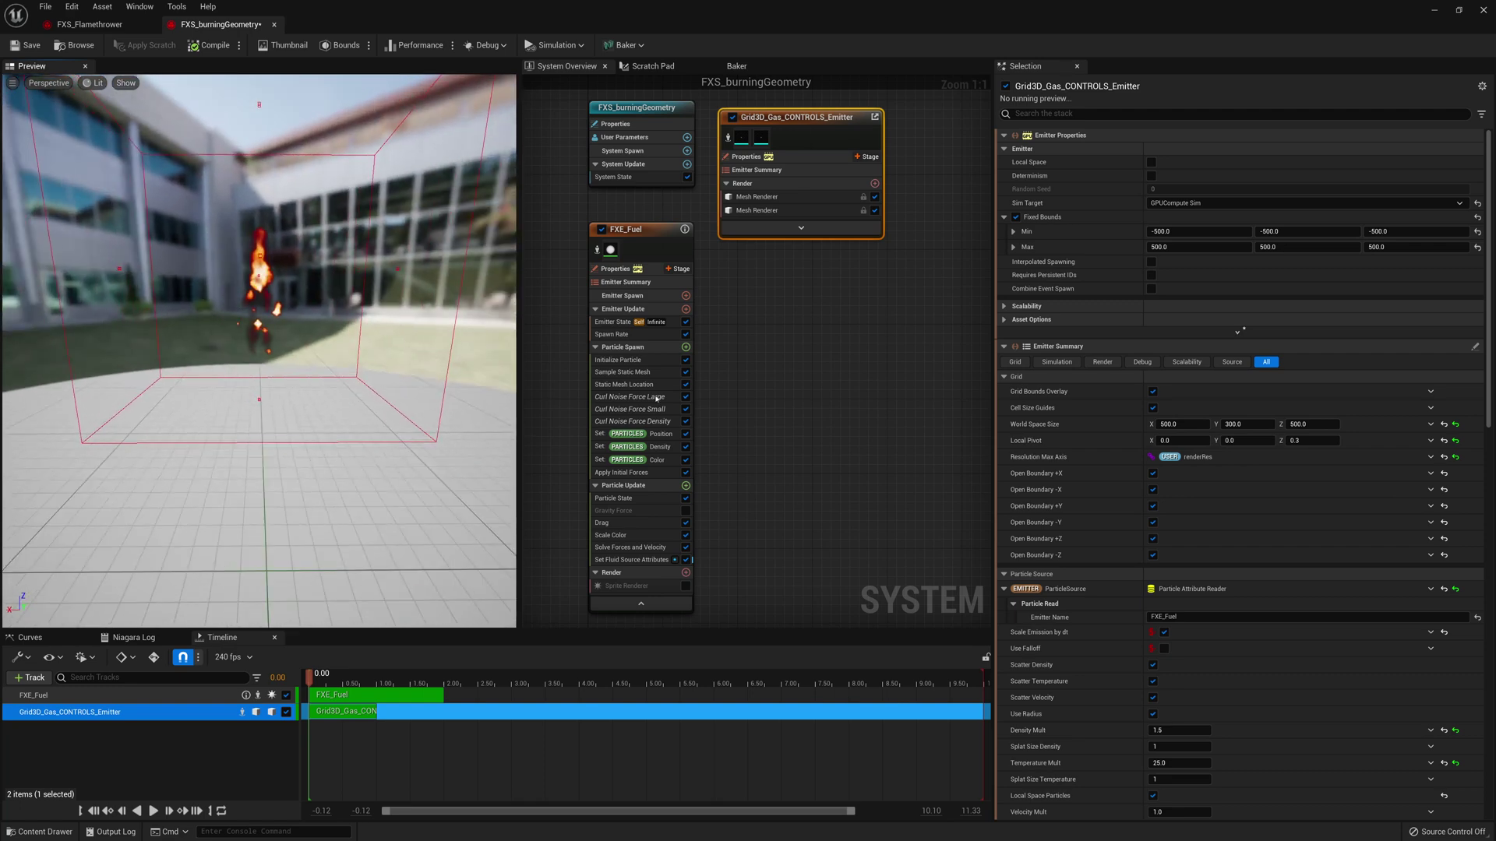
Step: Set FXE_Fuel's SpawnRate to 2500, preview the denser fire, and save the system
left_click(614, 334)
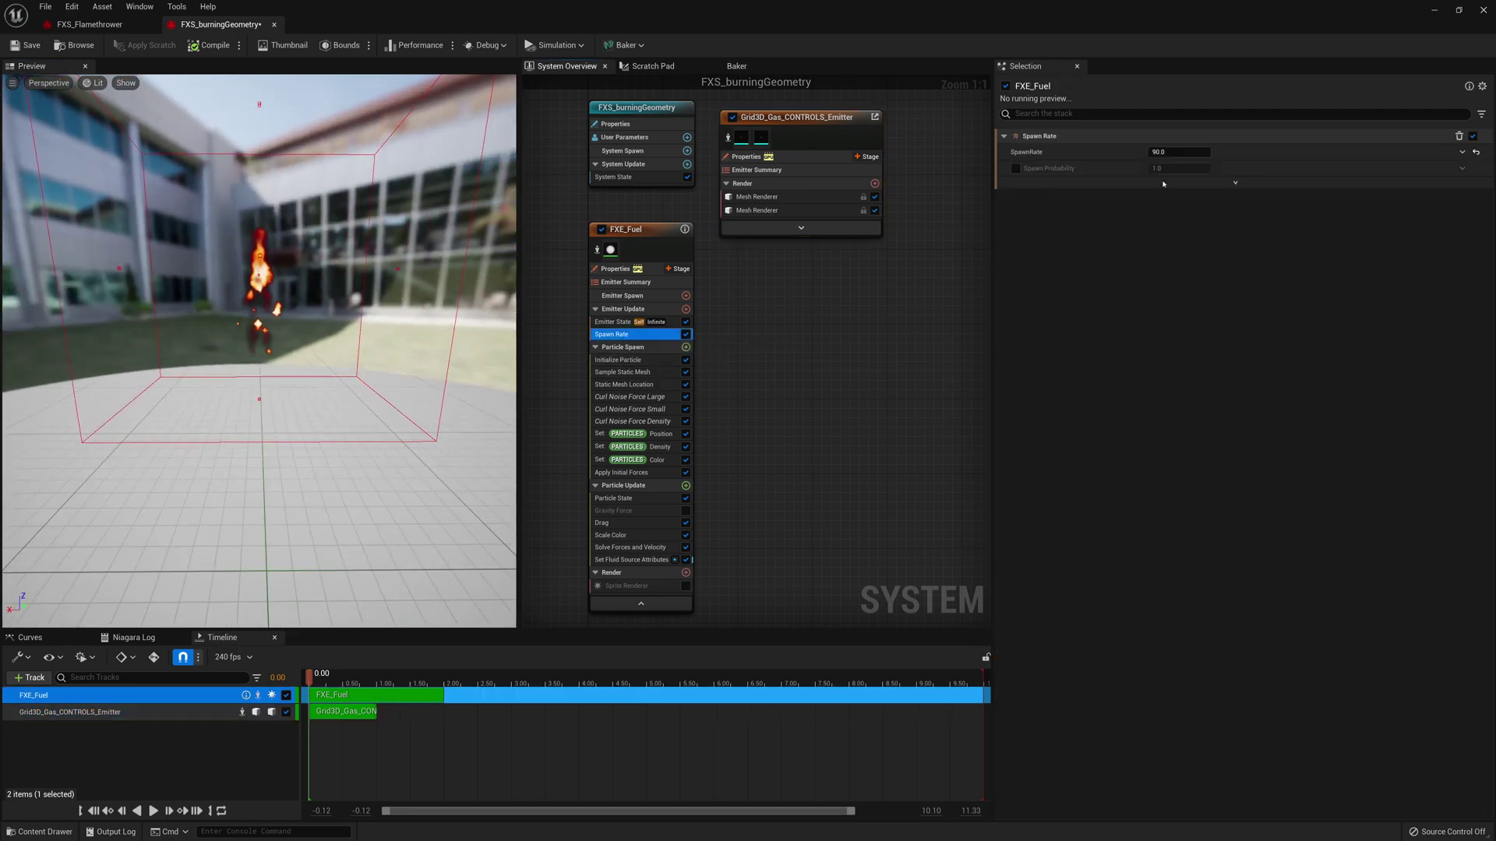
left_click(1169, 152)
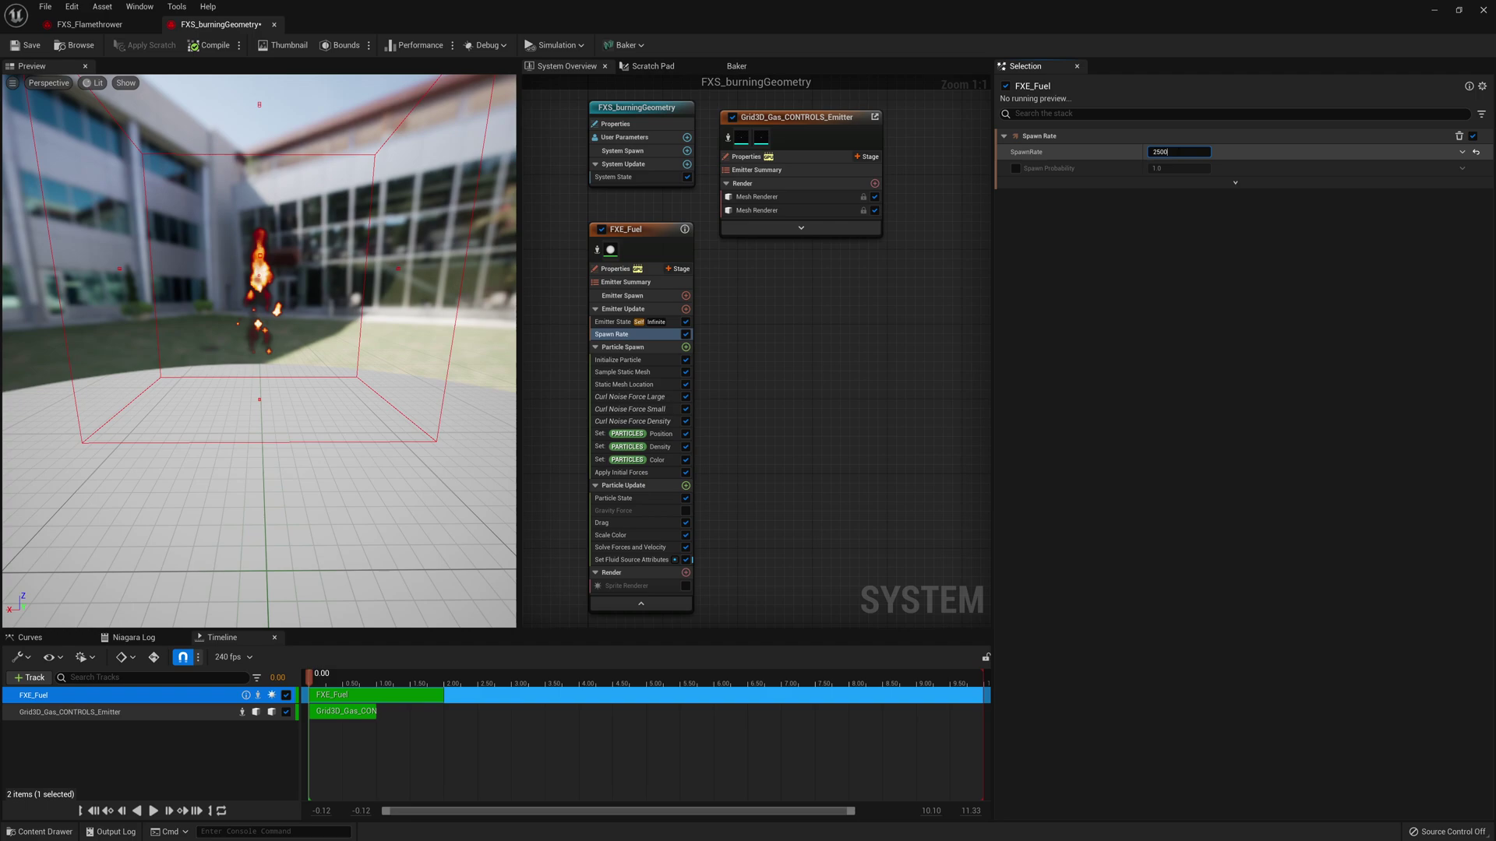
key("Return")
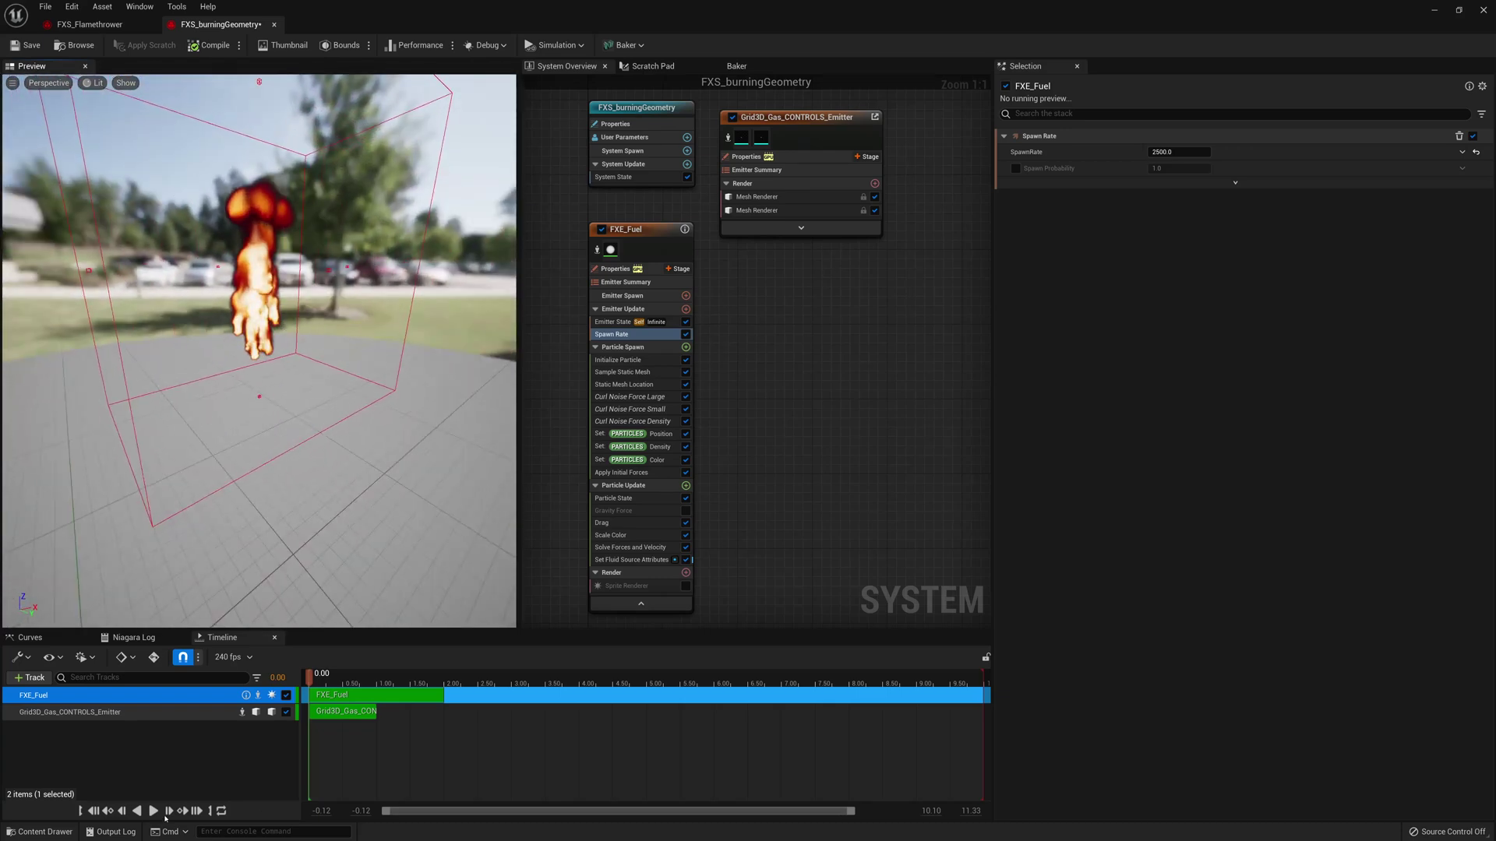
left_click(153, 812)
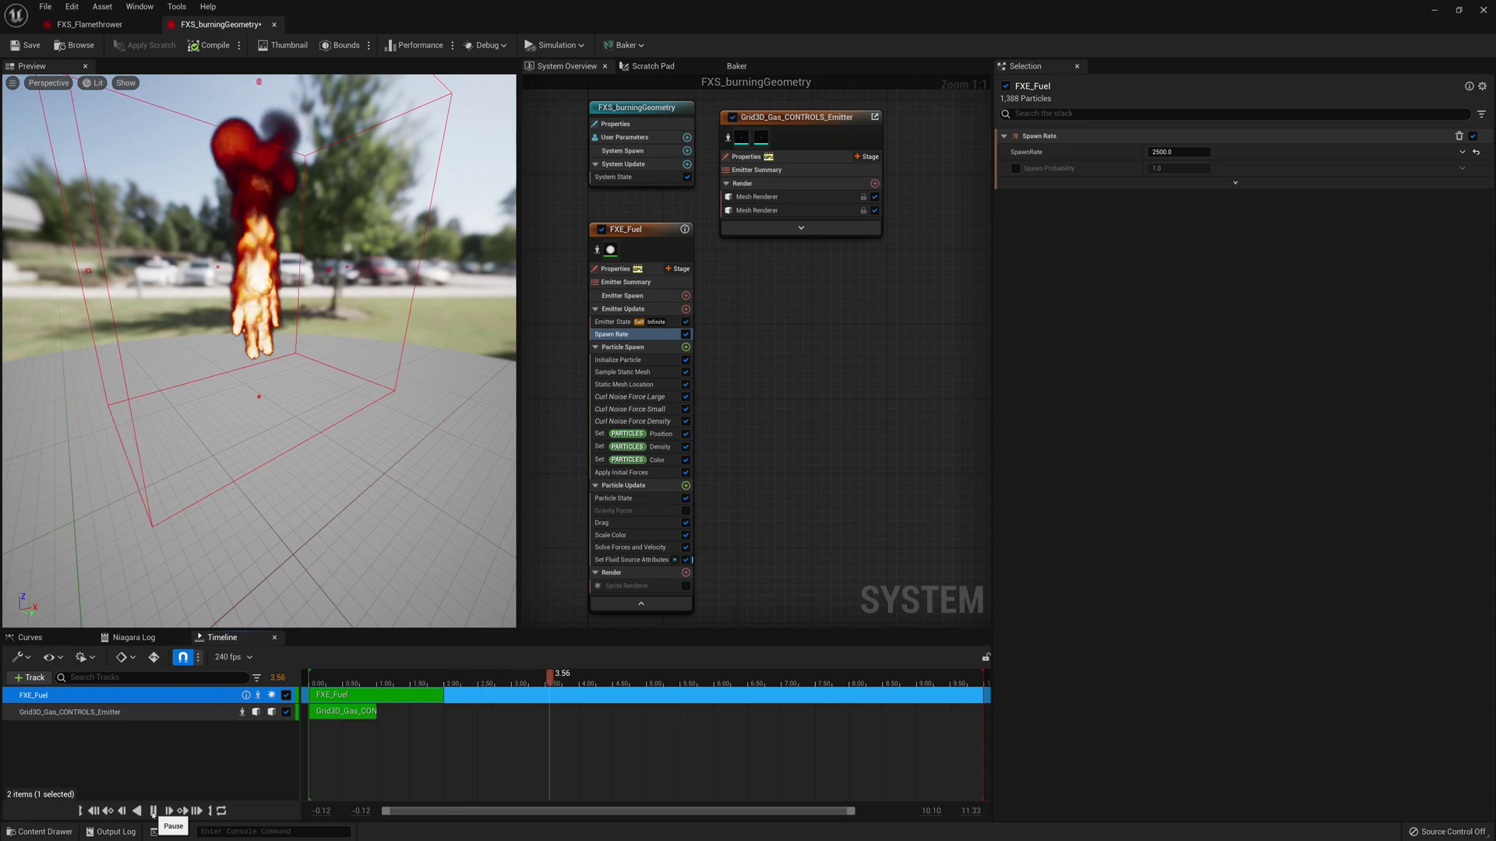
left_click(152, 812)
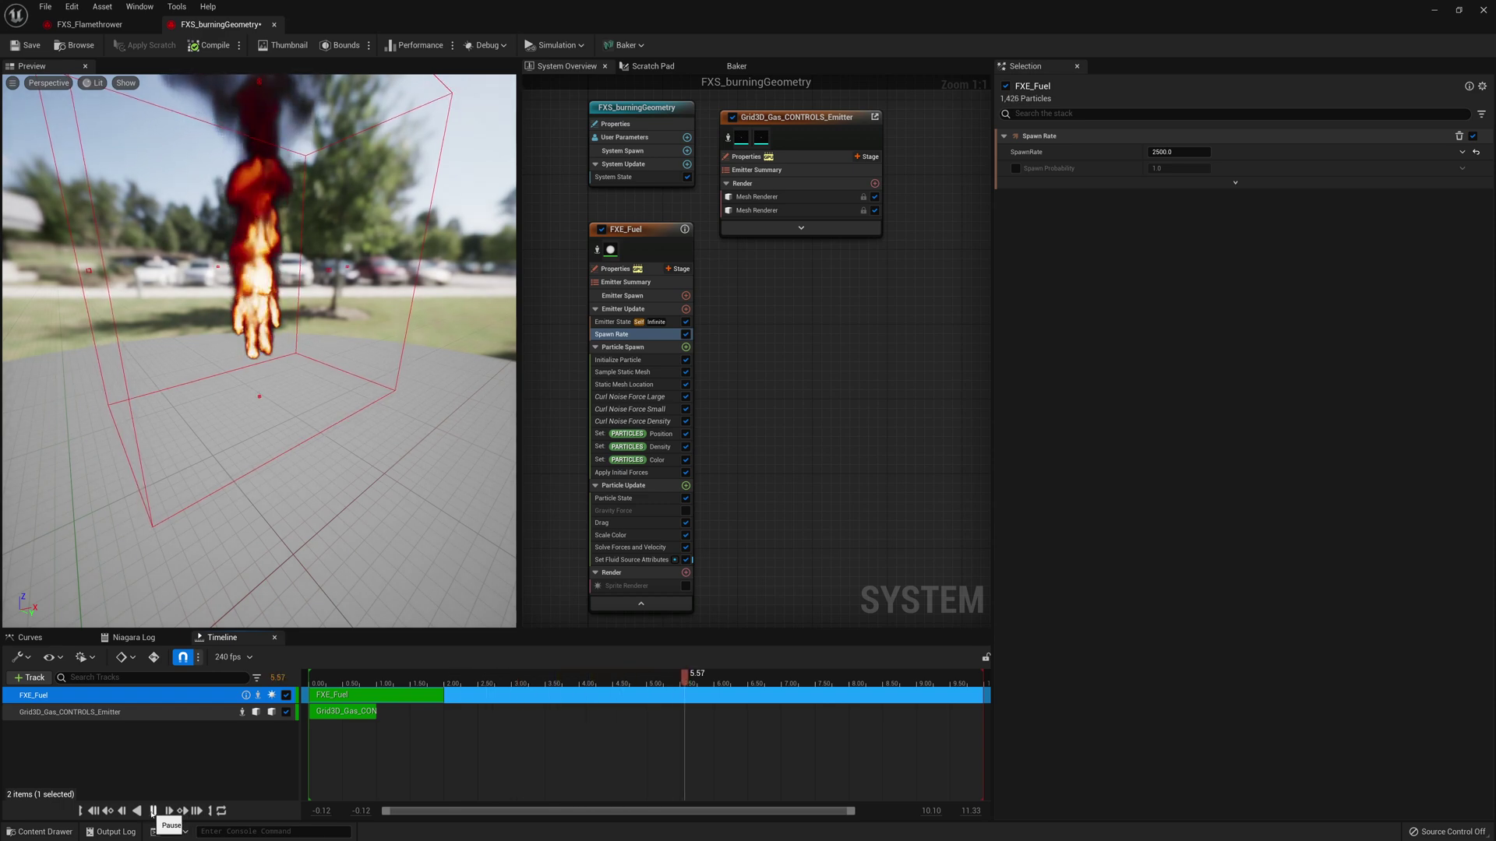
left_click(26, 45)
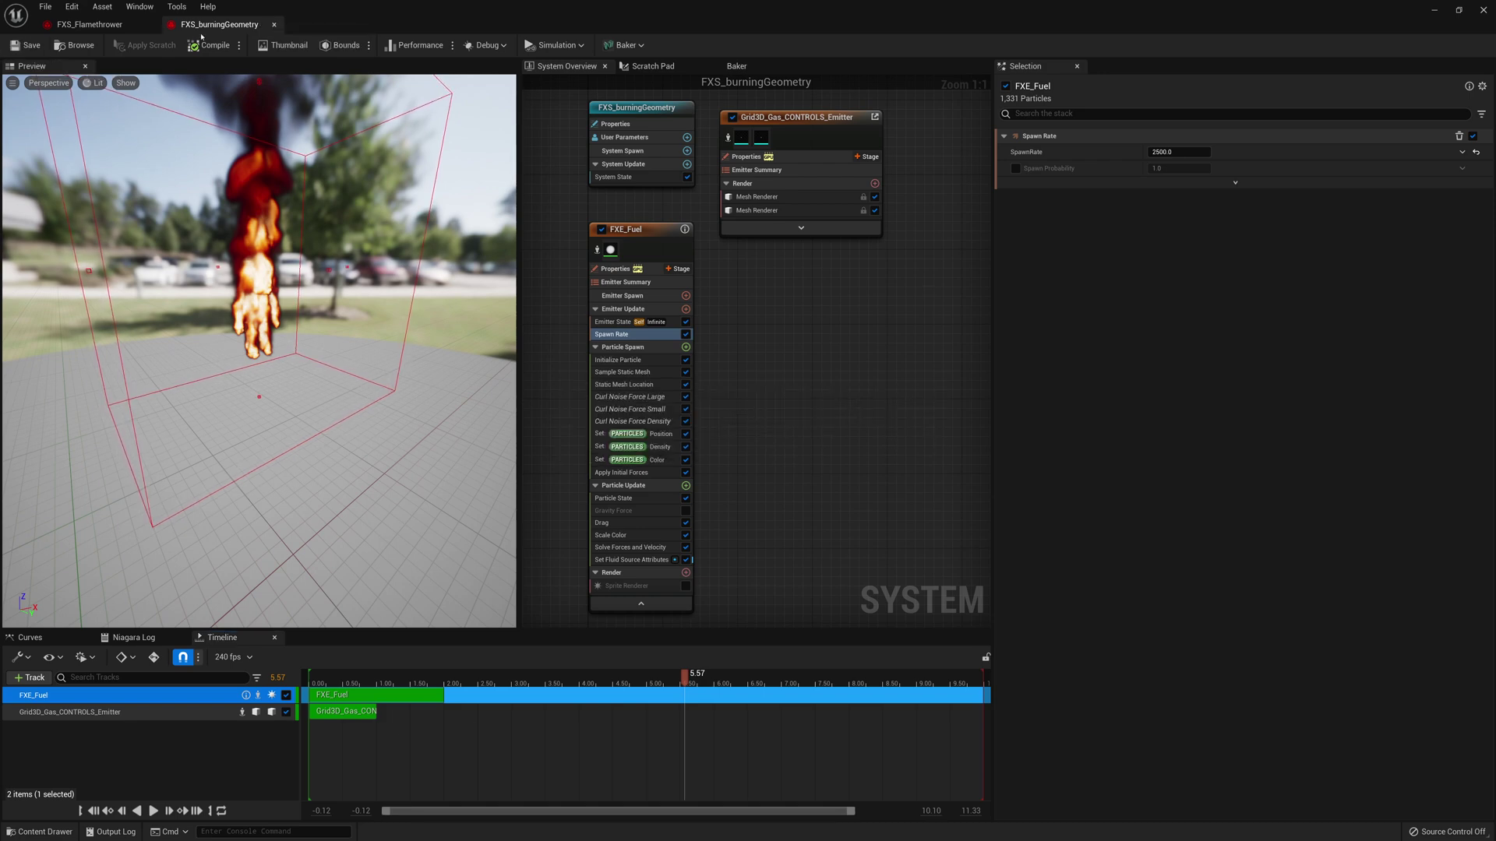
Step: Close both Niagara editor tabs, drop FXS_burningGeometry into the level, then delete it
left_click(151, 25)
left_click(151, 25)
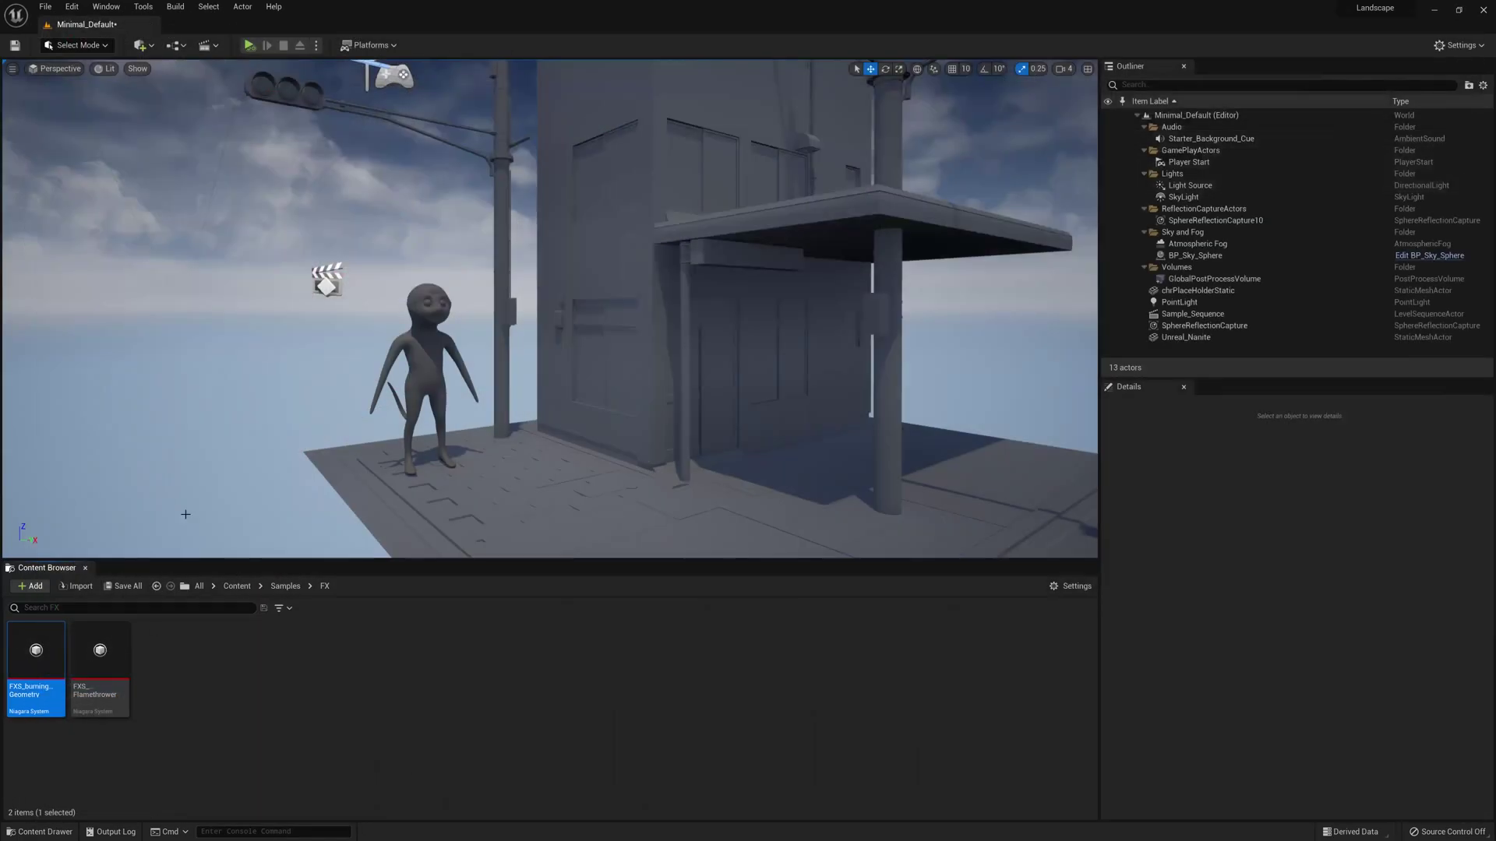
mouse_move(540, 467)
left_mouse_down()
mouse_move(545, 496)
mouse_move(449, 471)
mouse_move(549, 459)
left_mouse_up()
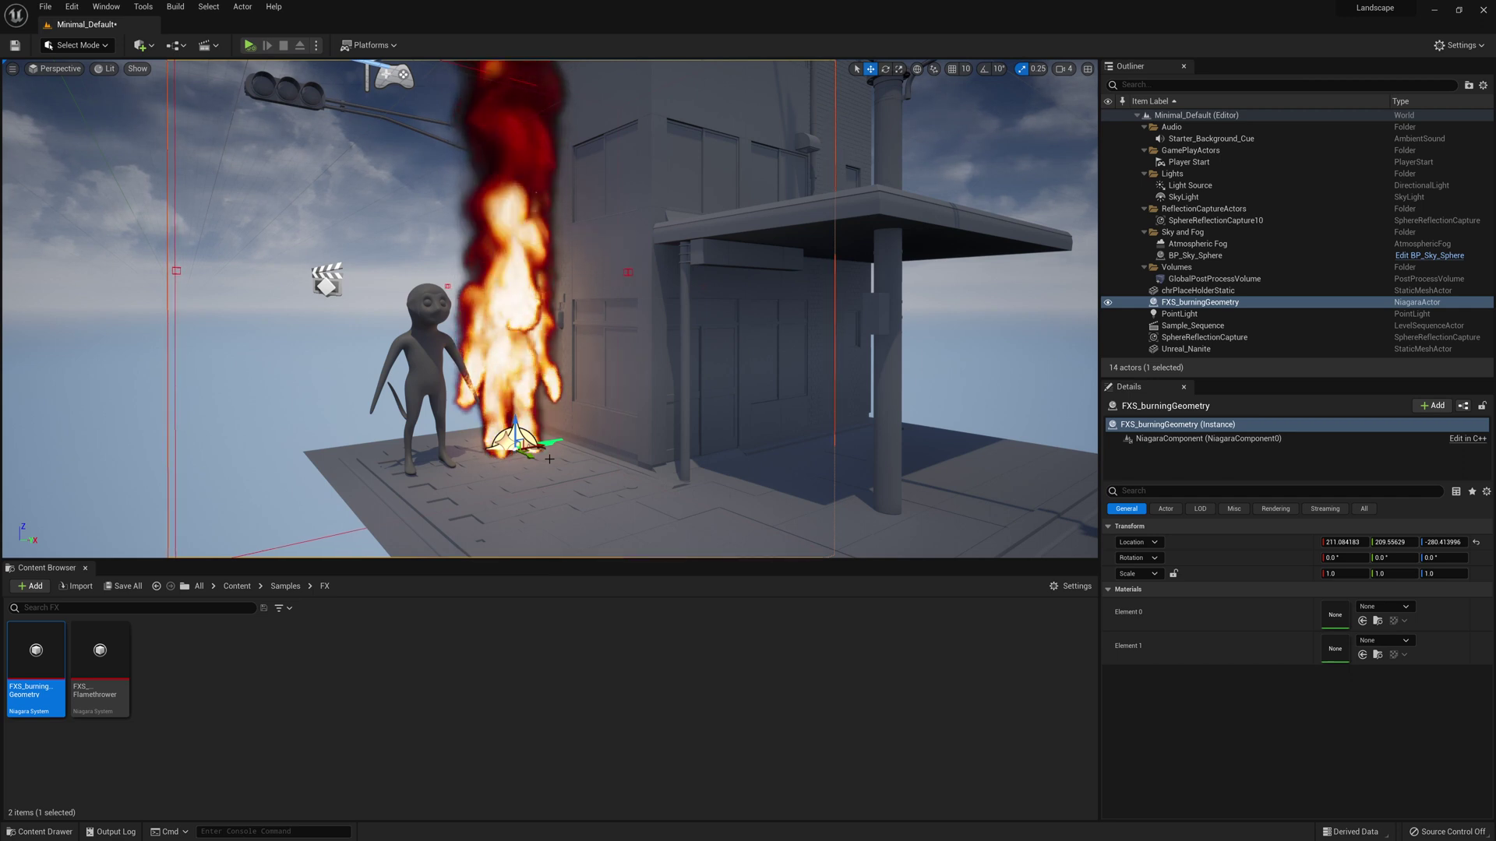
key("Delete")
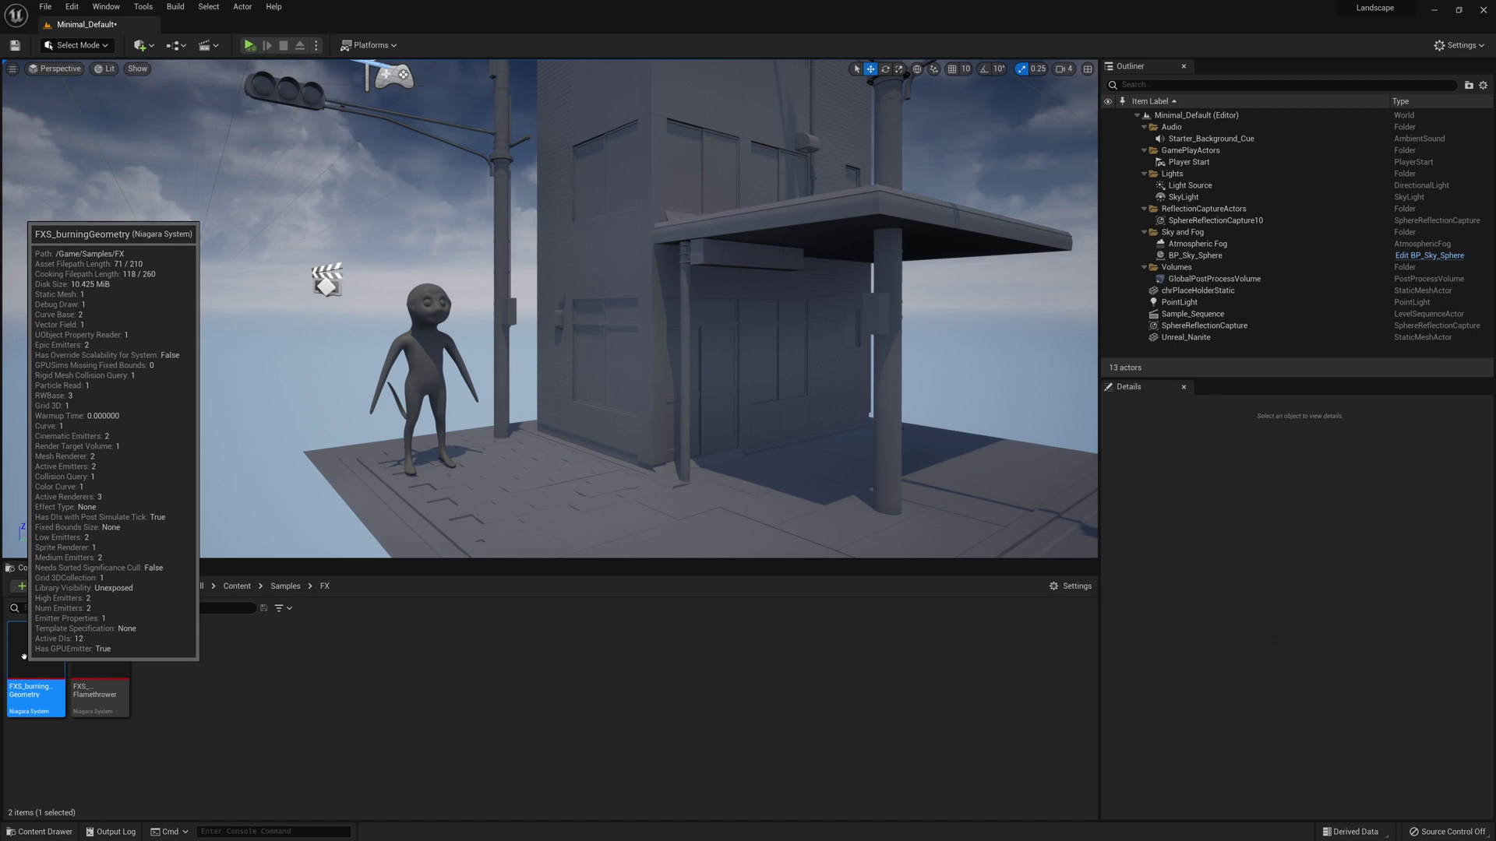
Step: Create BP_burningGeometry from FXS_burningGeometry with Create Blueprint Using This, saved in Samples/FX
right_click(29, 660)
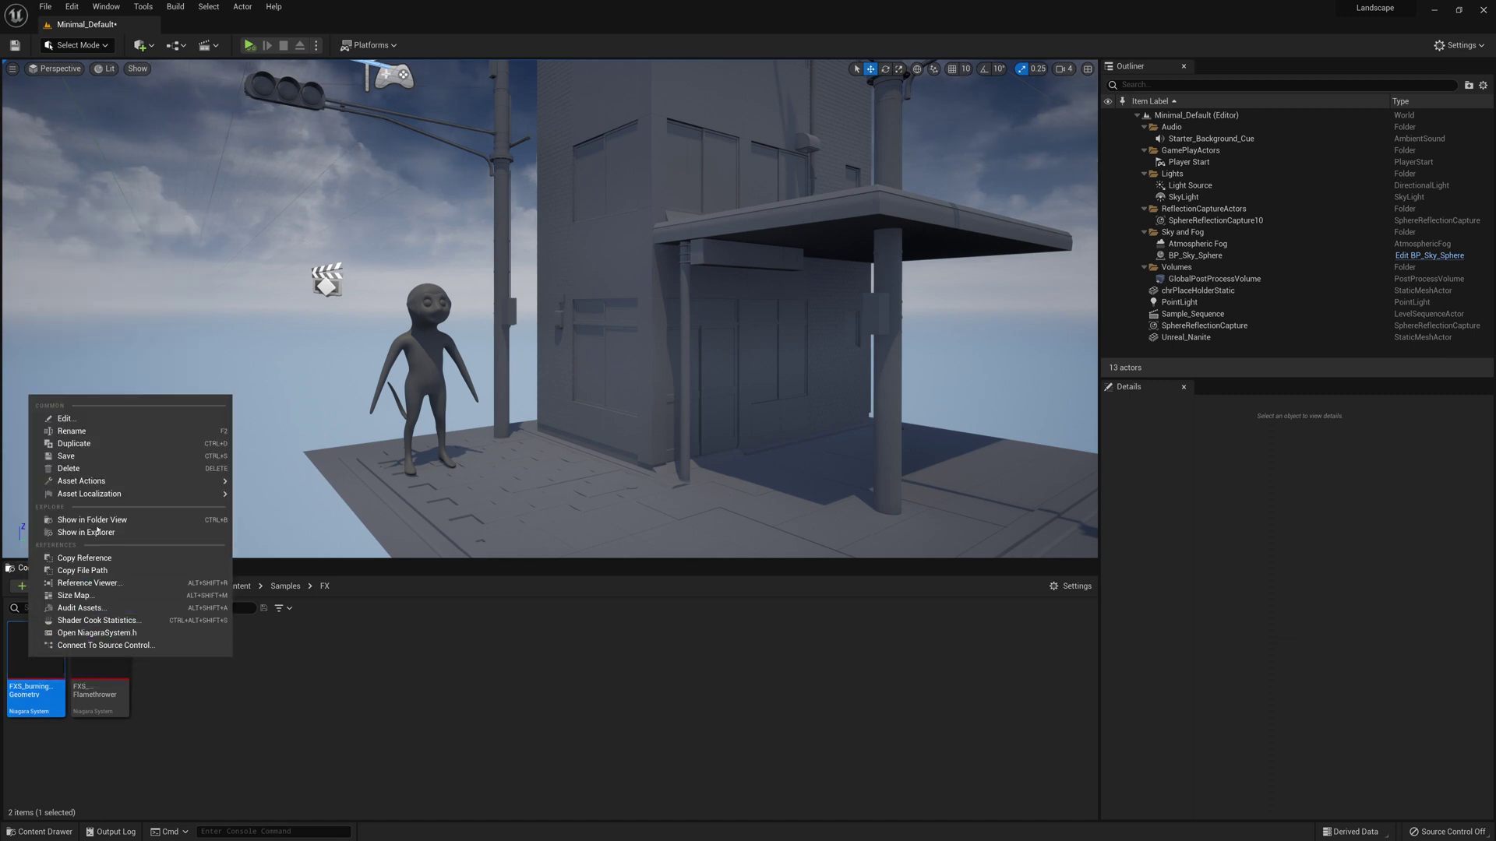
mouse_move(106, 483)
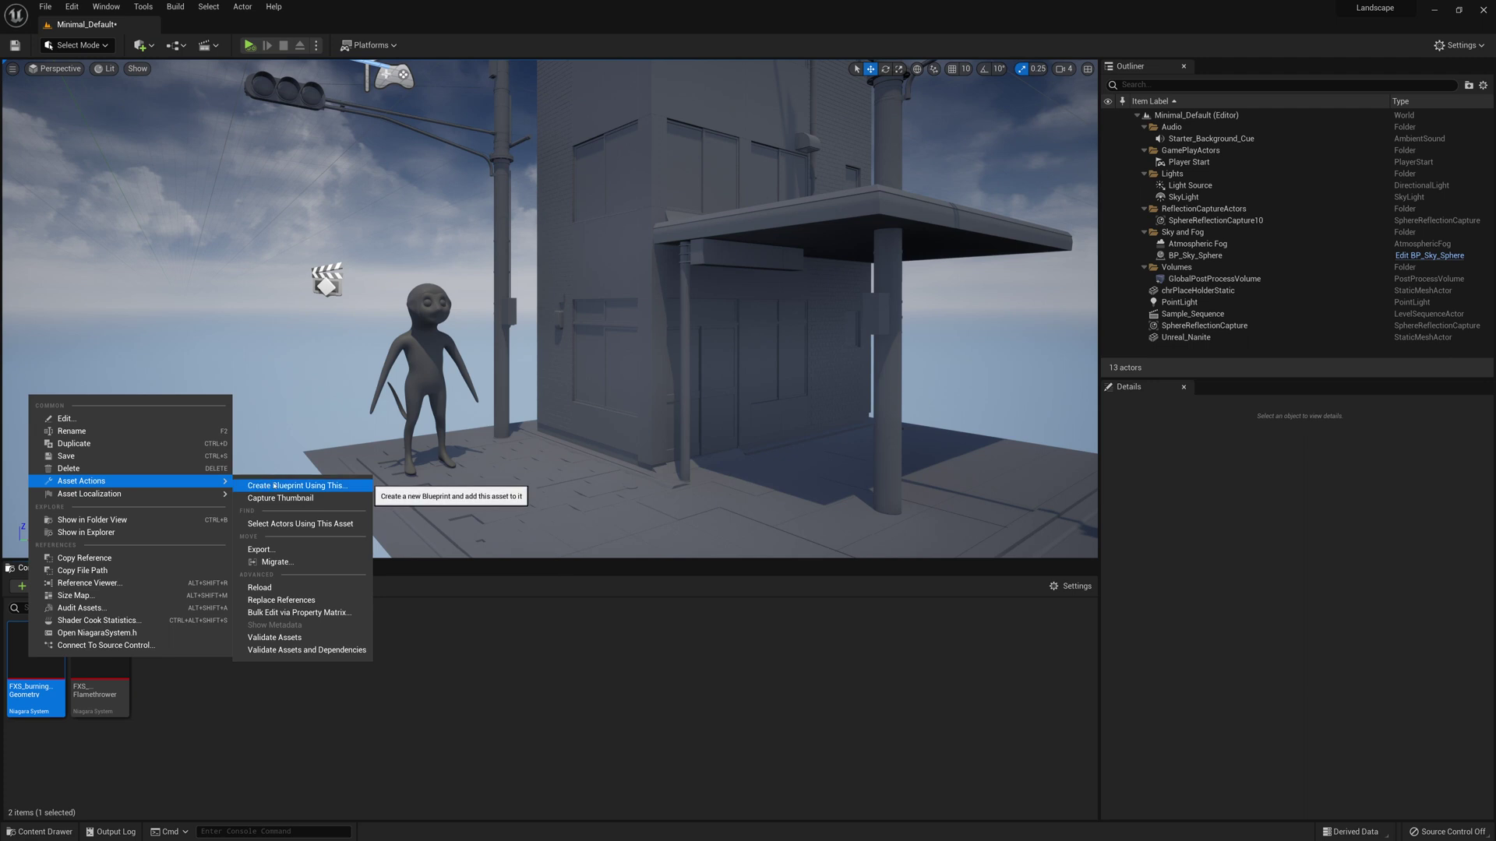
left_click(275, 486)
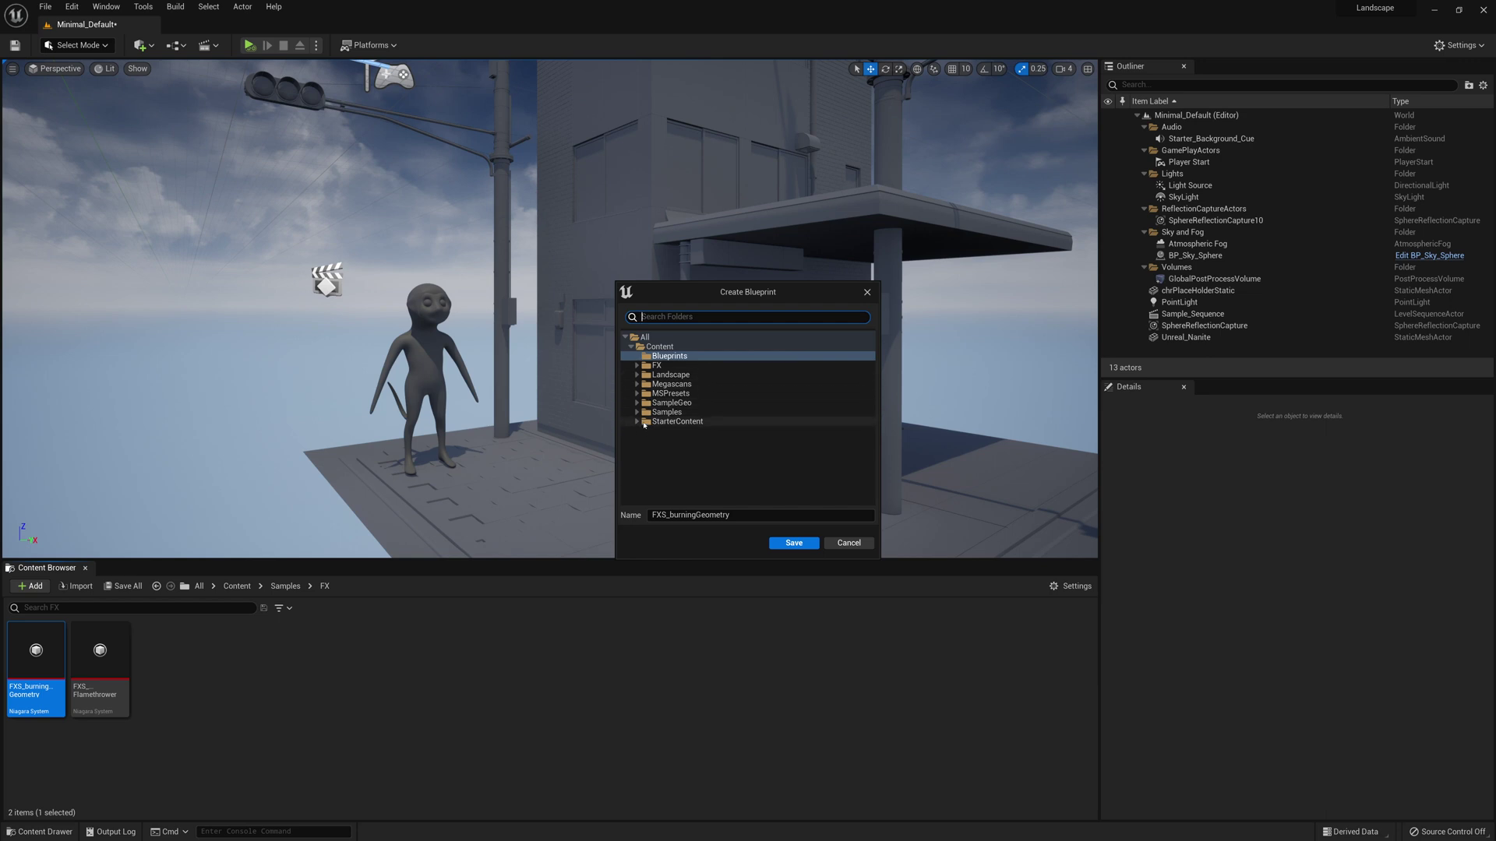
left_click(638, 413)
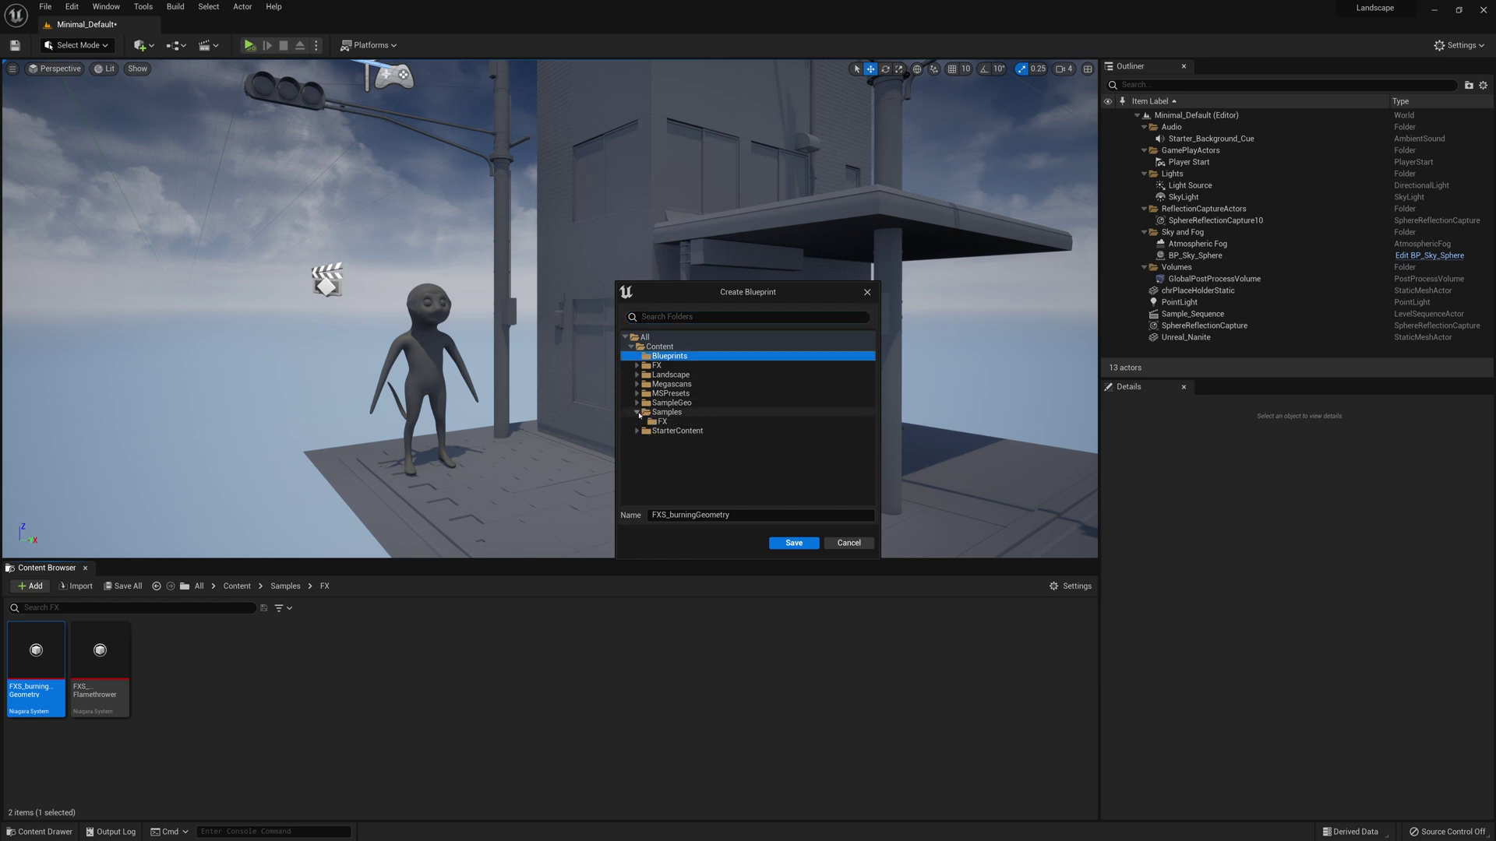
left_click(685, 421)
left_click(786, 545)
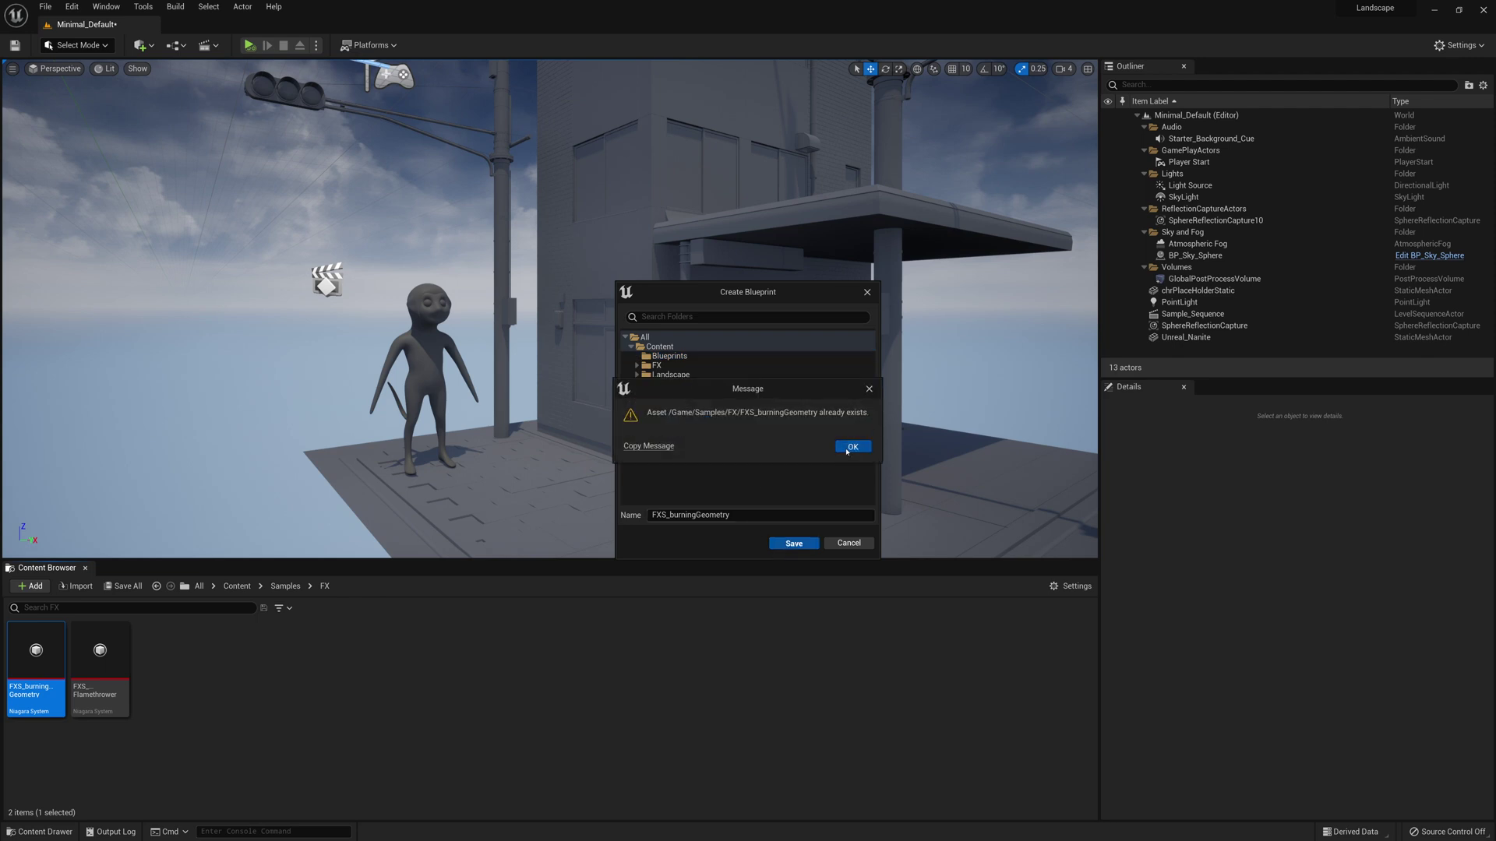
left_click(851, 447)
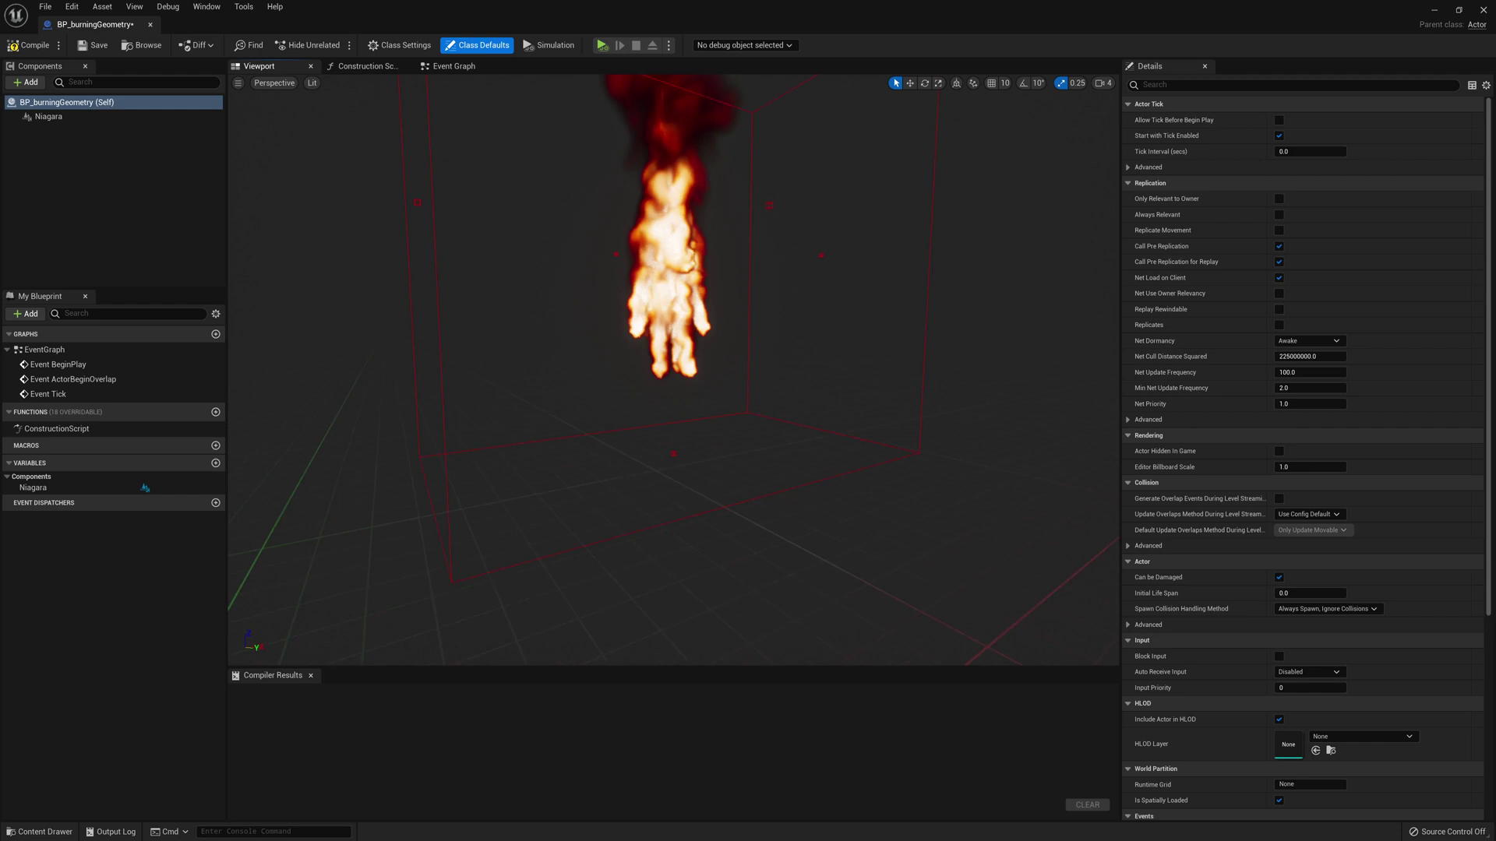
Step: Add a StaticMesh component using chrPlaceHolderStatic to BP_burningGeometry and compile it
left_click(31, 117)
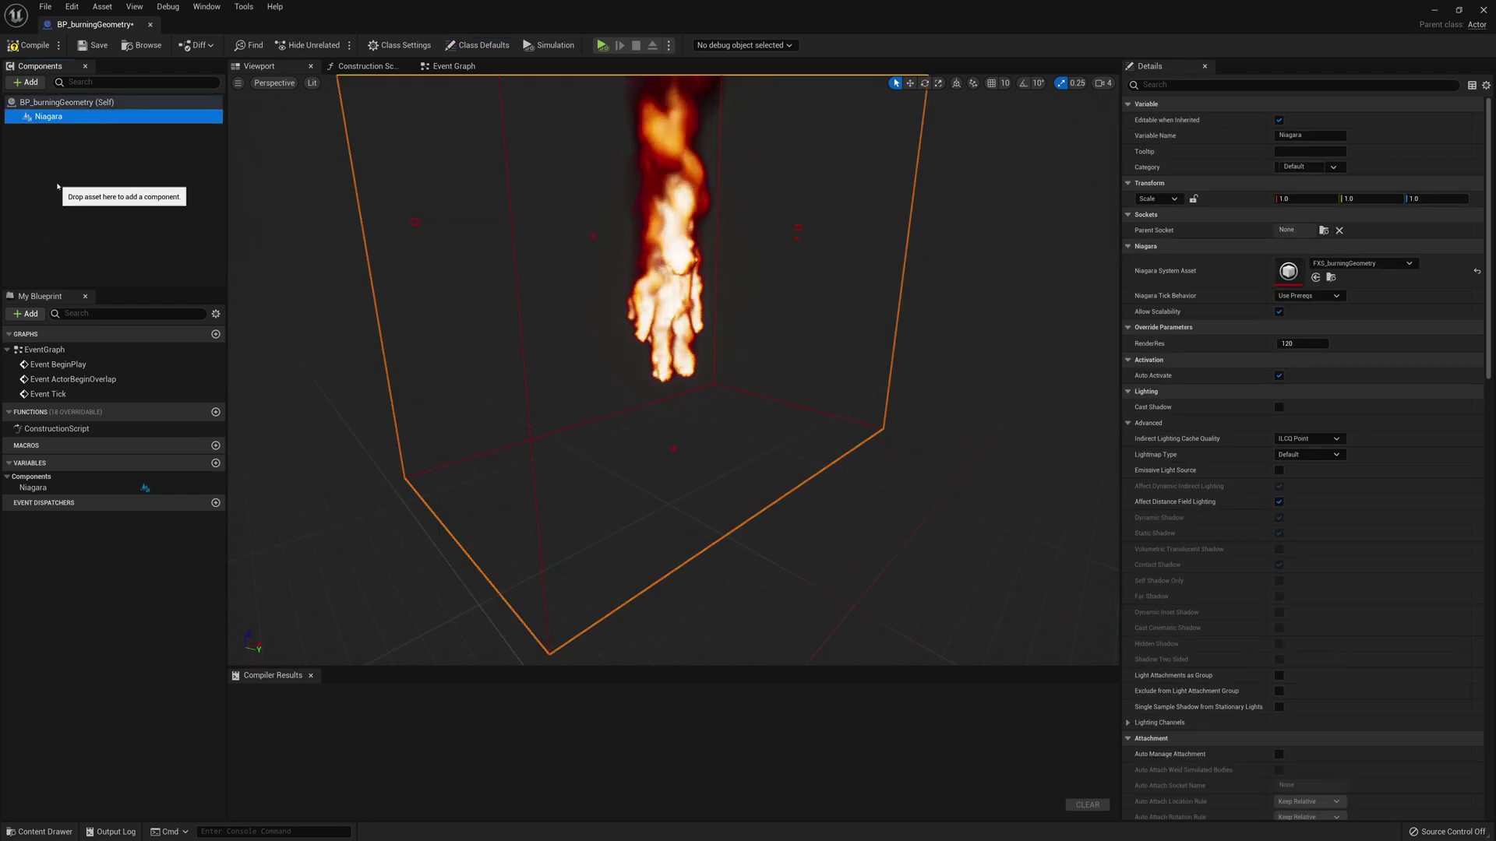
left_click(28, 82)
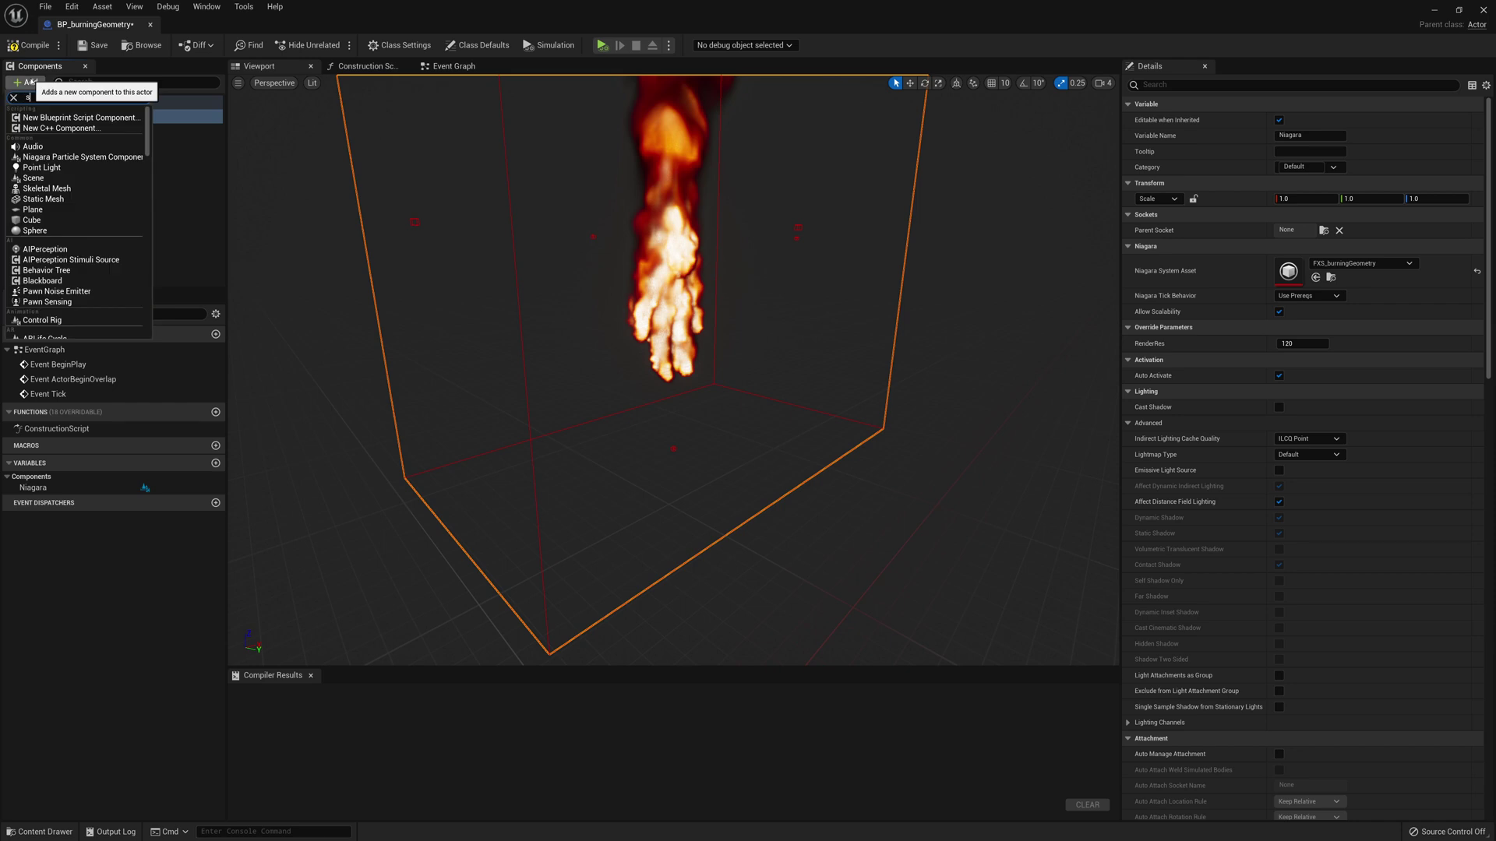
type("staticme")
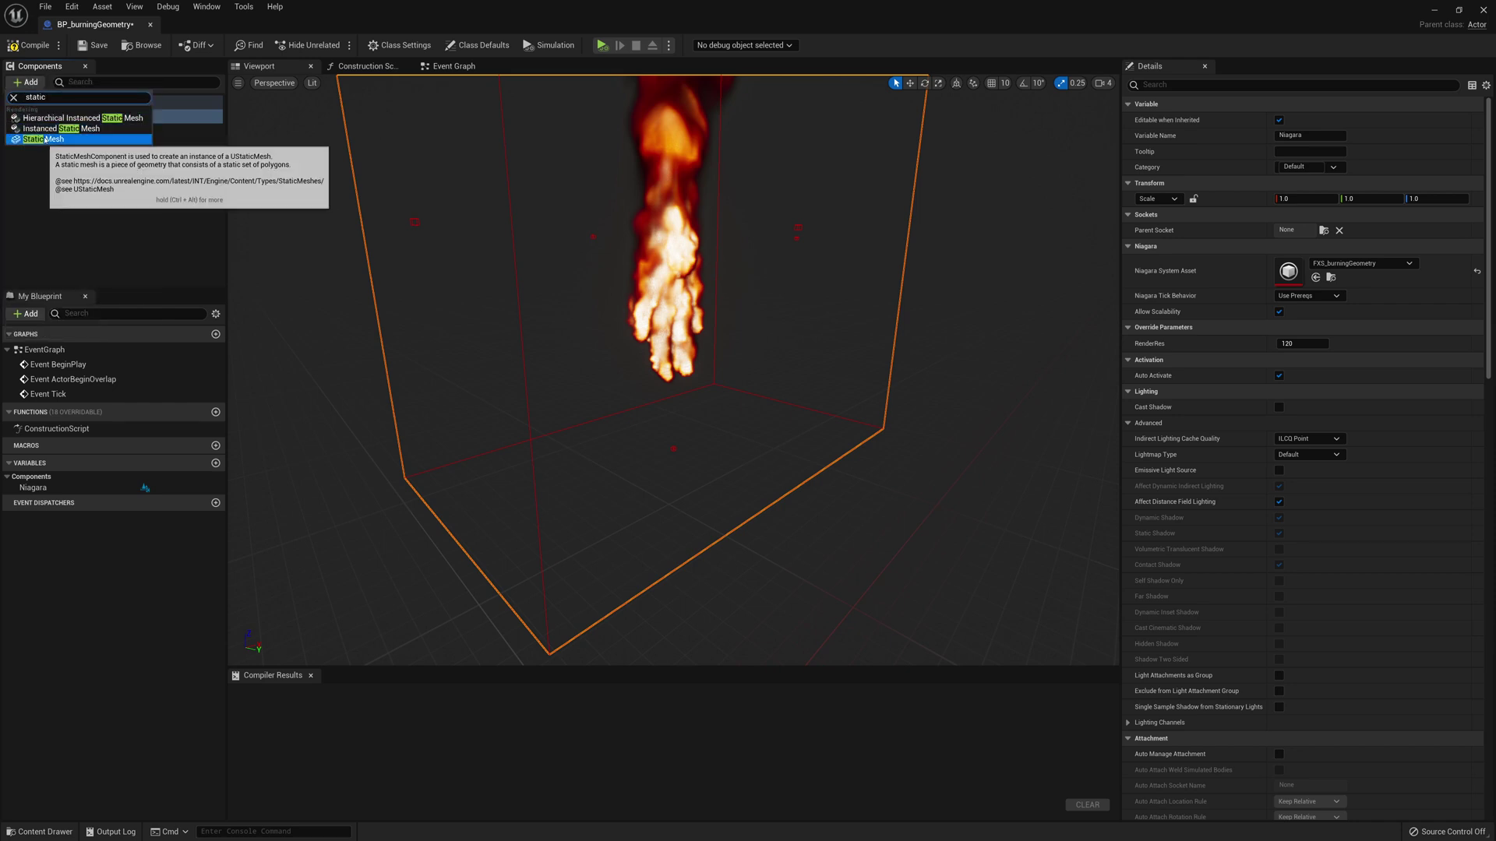
left_click(55, 127)
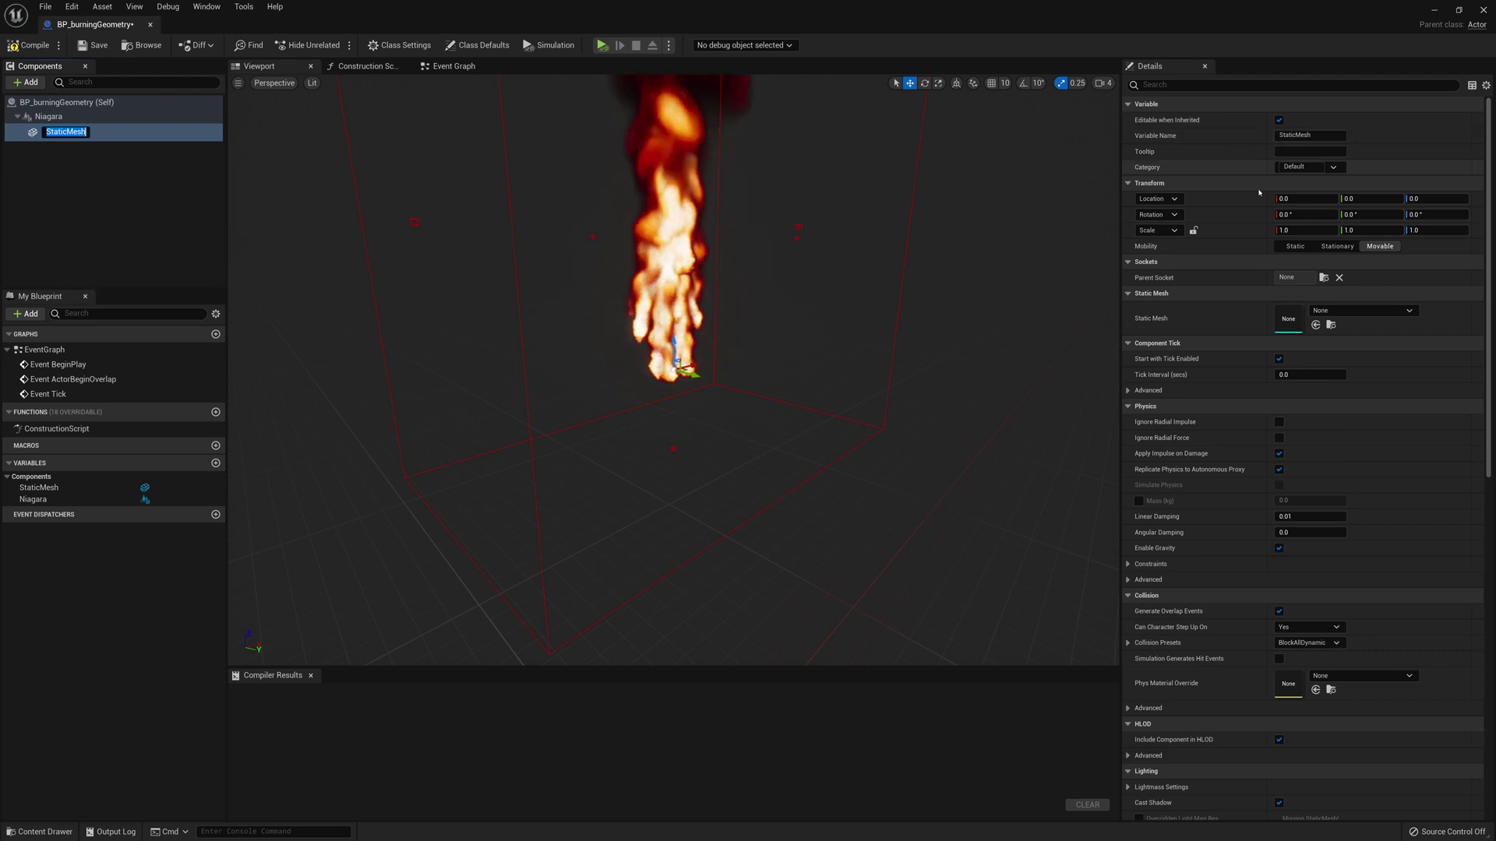
key("Return")
left_click(1355, 308)
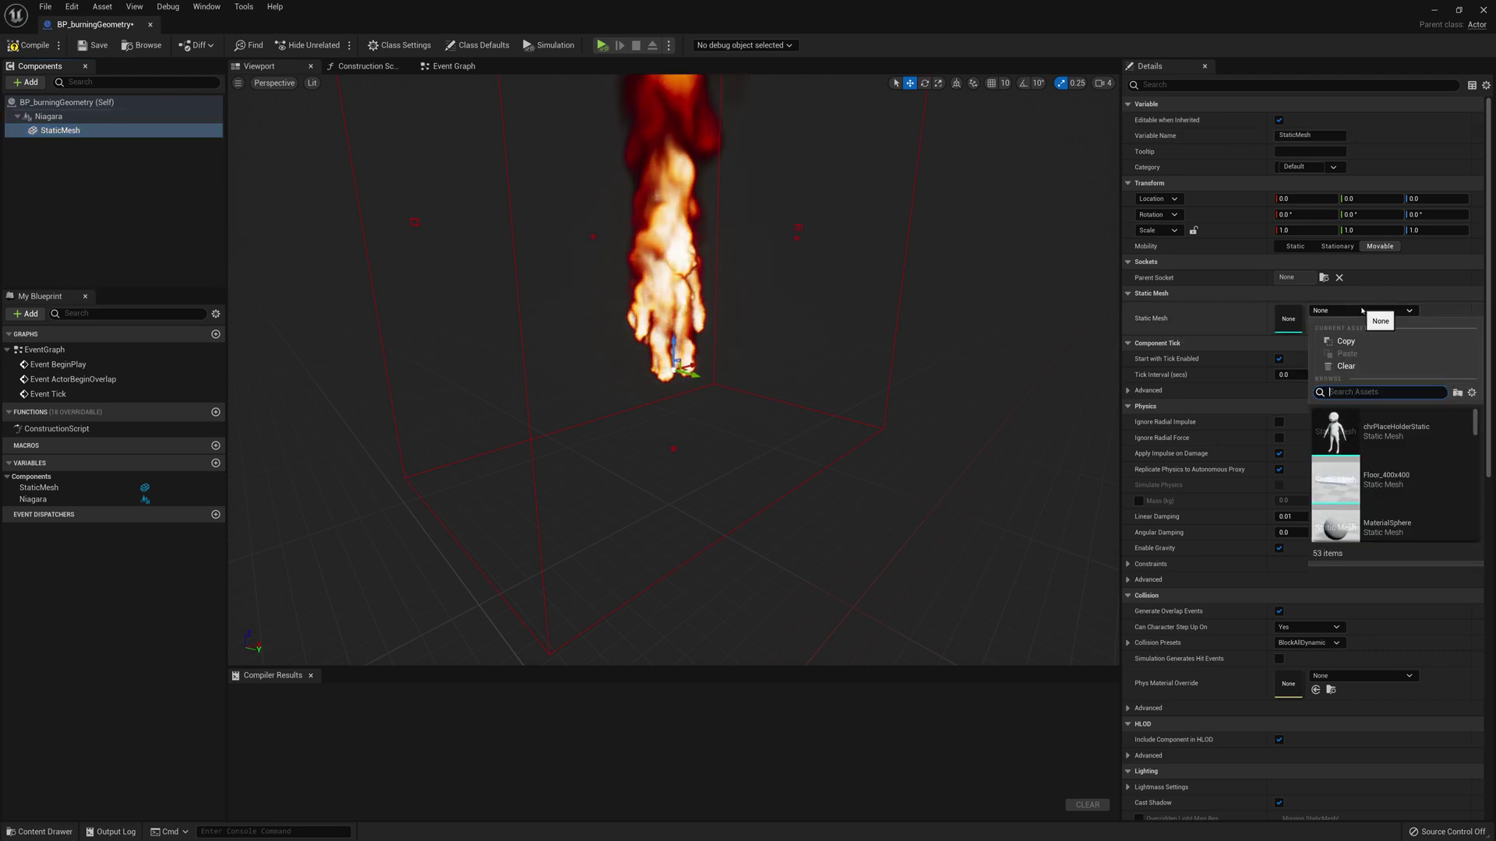
left_click(1374, 430)
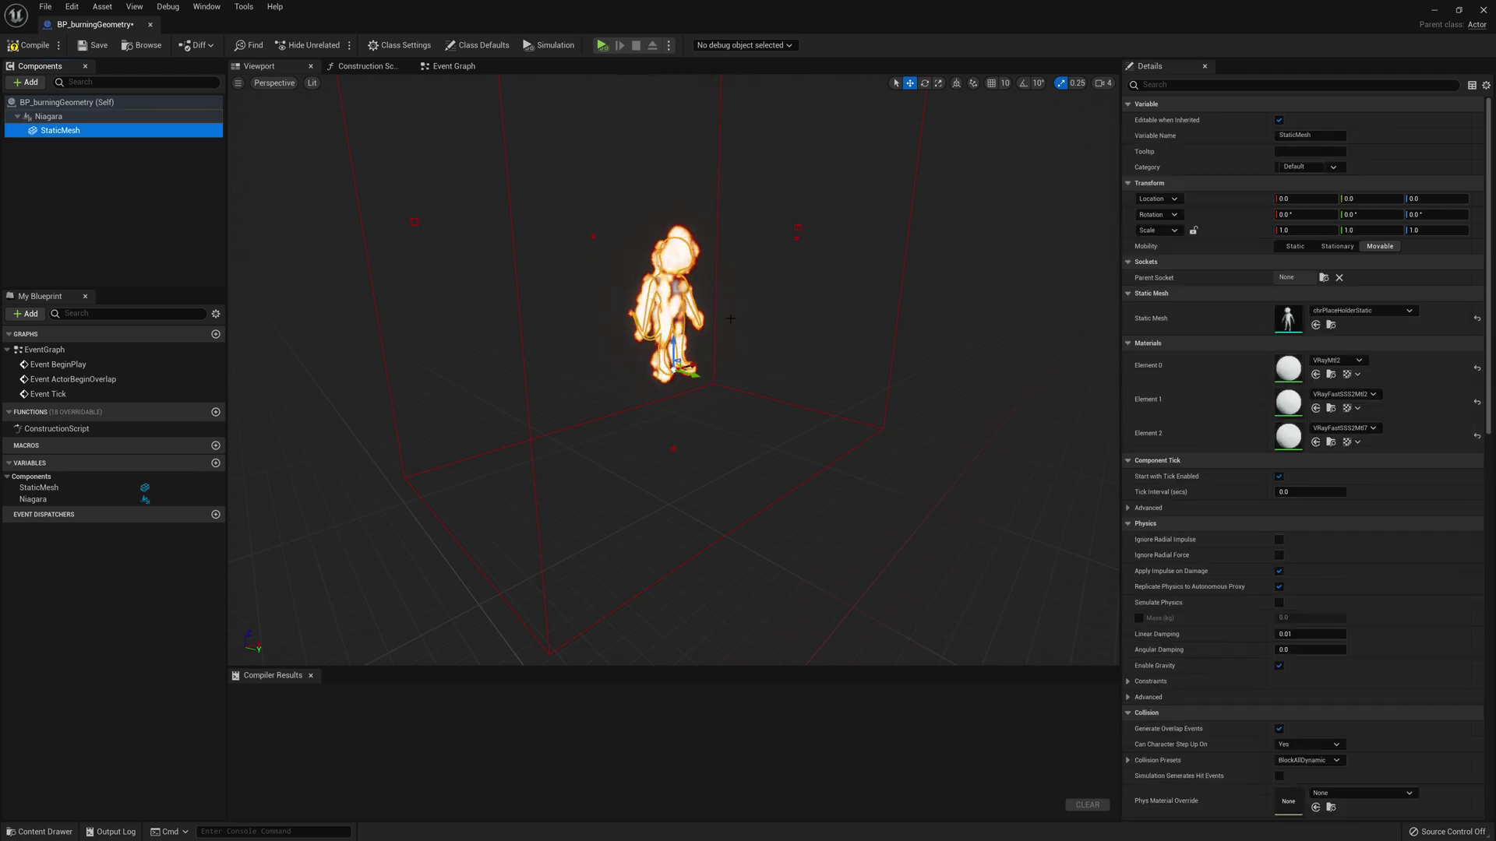
right_click_drag(805, 367, 838, 358)
left_click(33, 48)
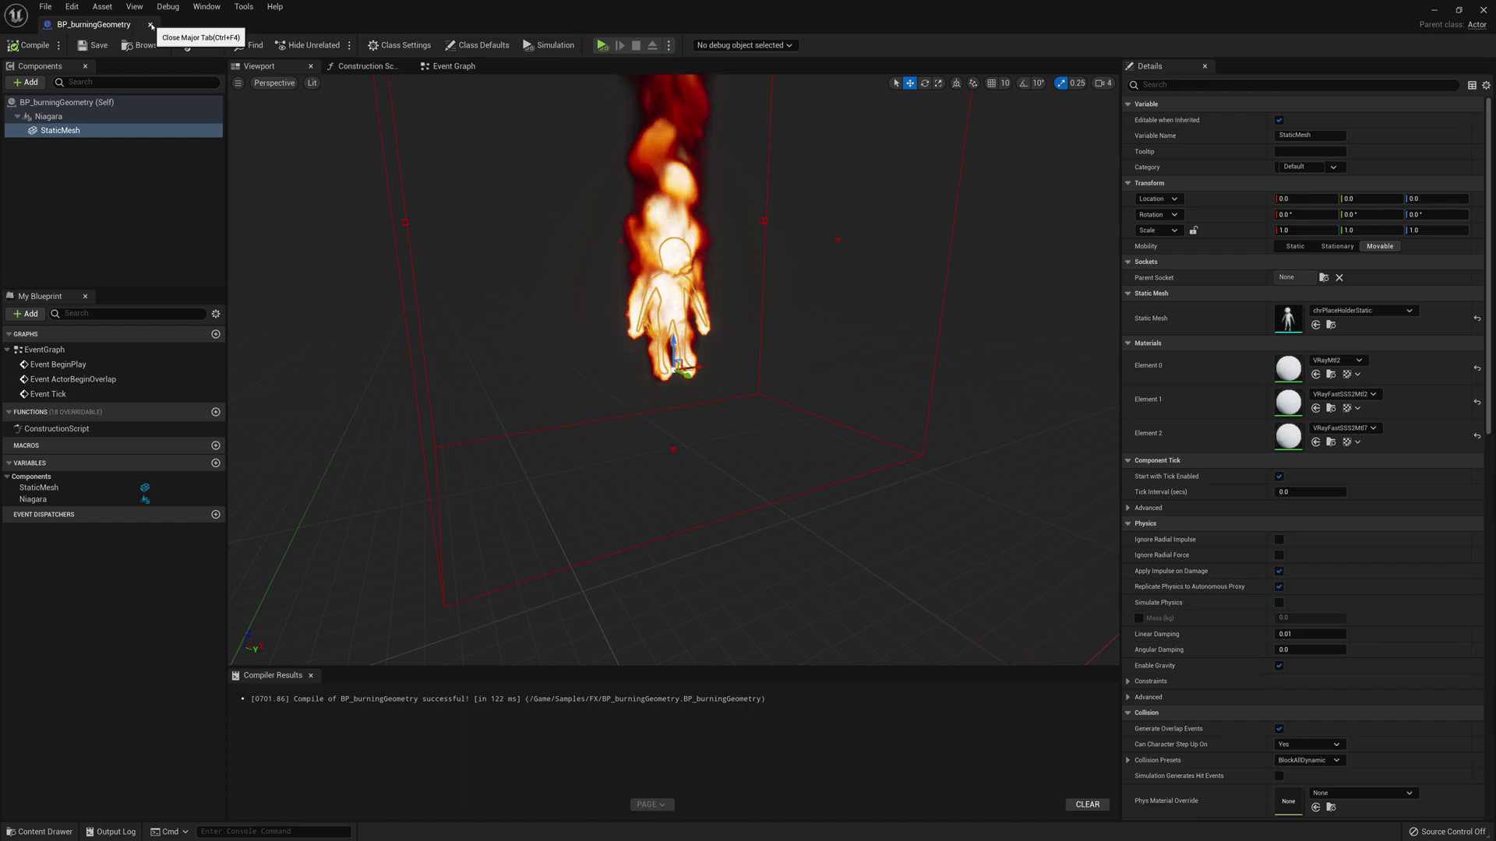
Step: Replace the placeholder character in the level with the BP_burningGeometry Blueprint
left_click(151, 26)
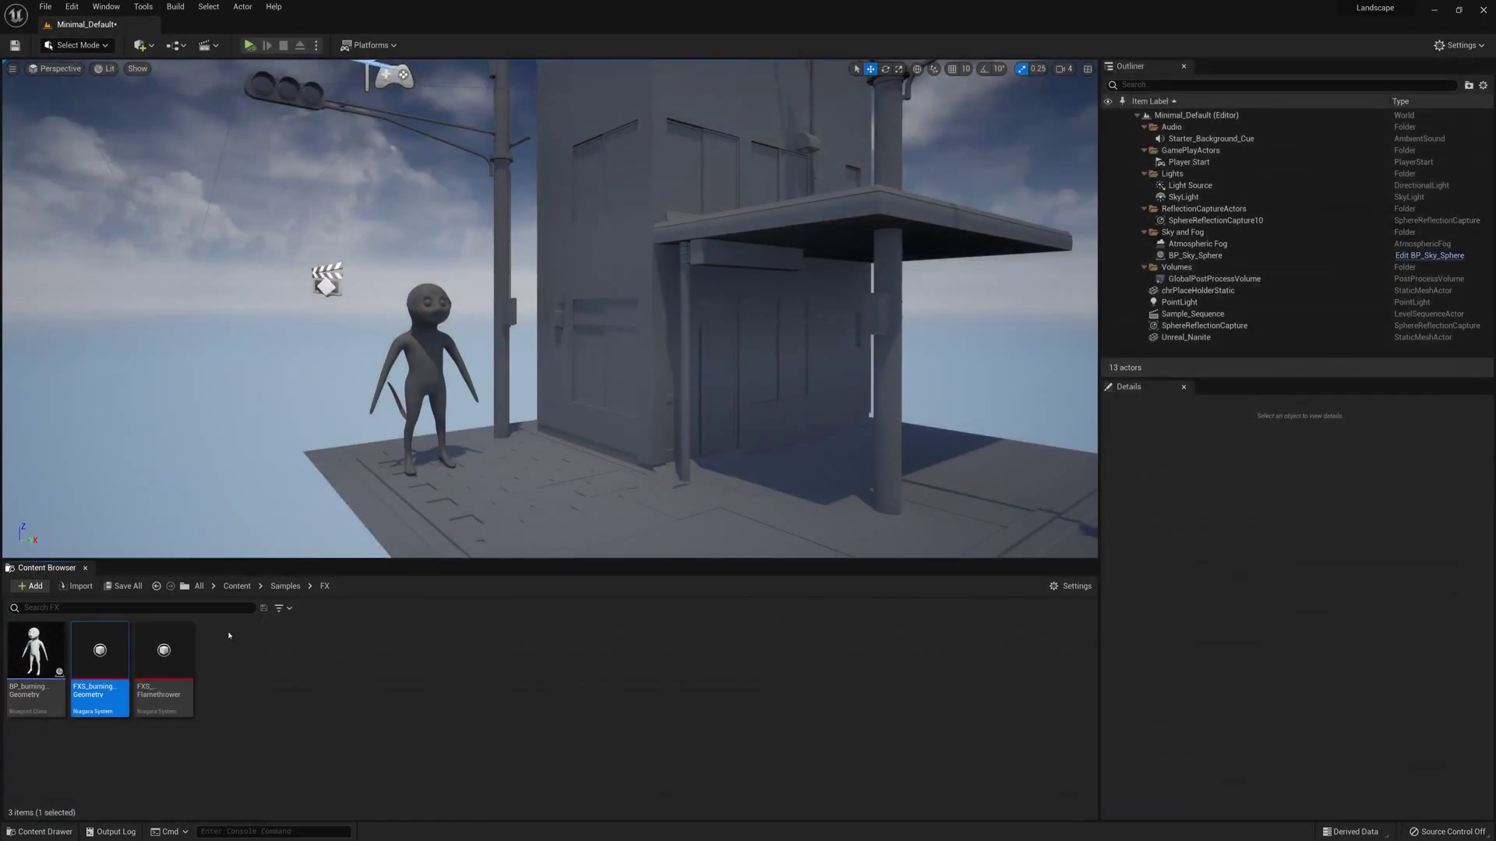
left_click(410, 383)
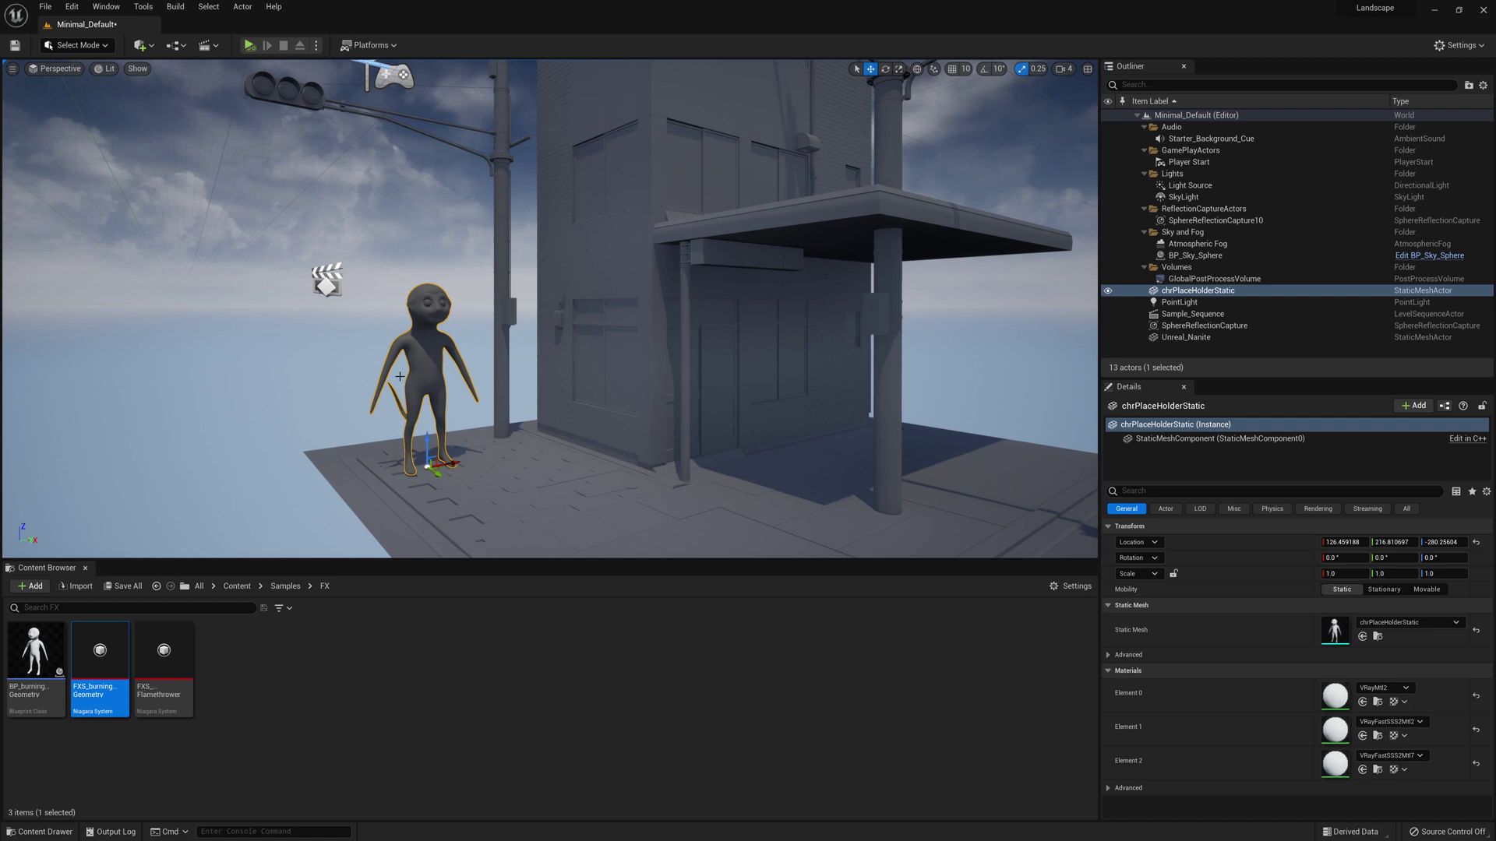
key("Delete")
left_click(34, 685)
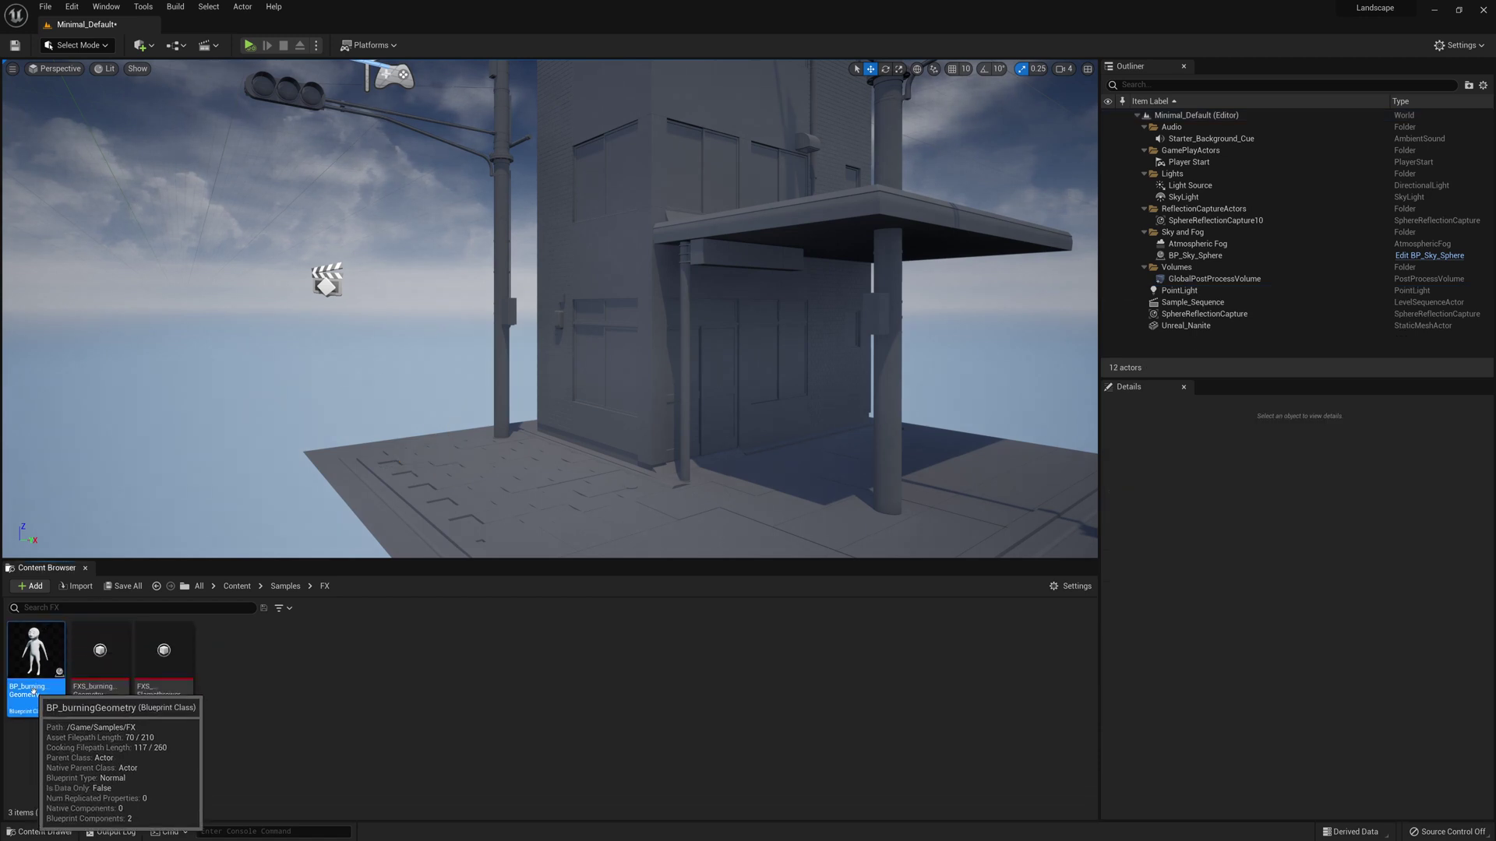
mouse_move(34, 692)
left_mouse_down()
mouse_move(382, 491)
mouse_move(465, 477)
left_mouse_up()
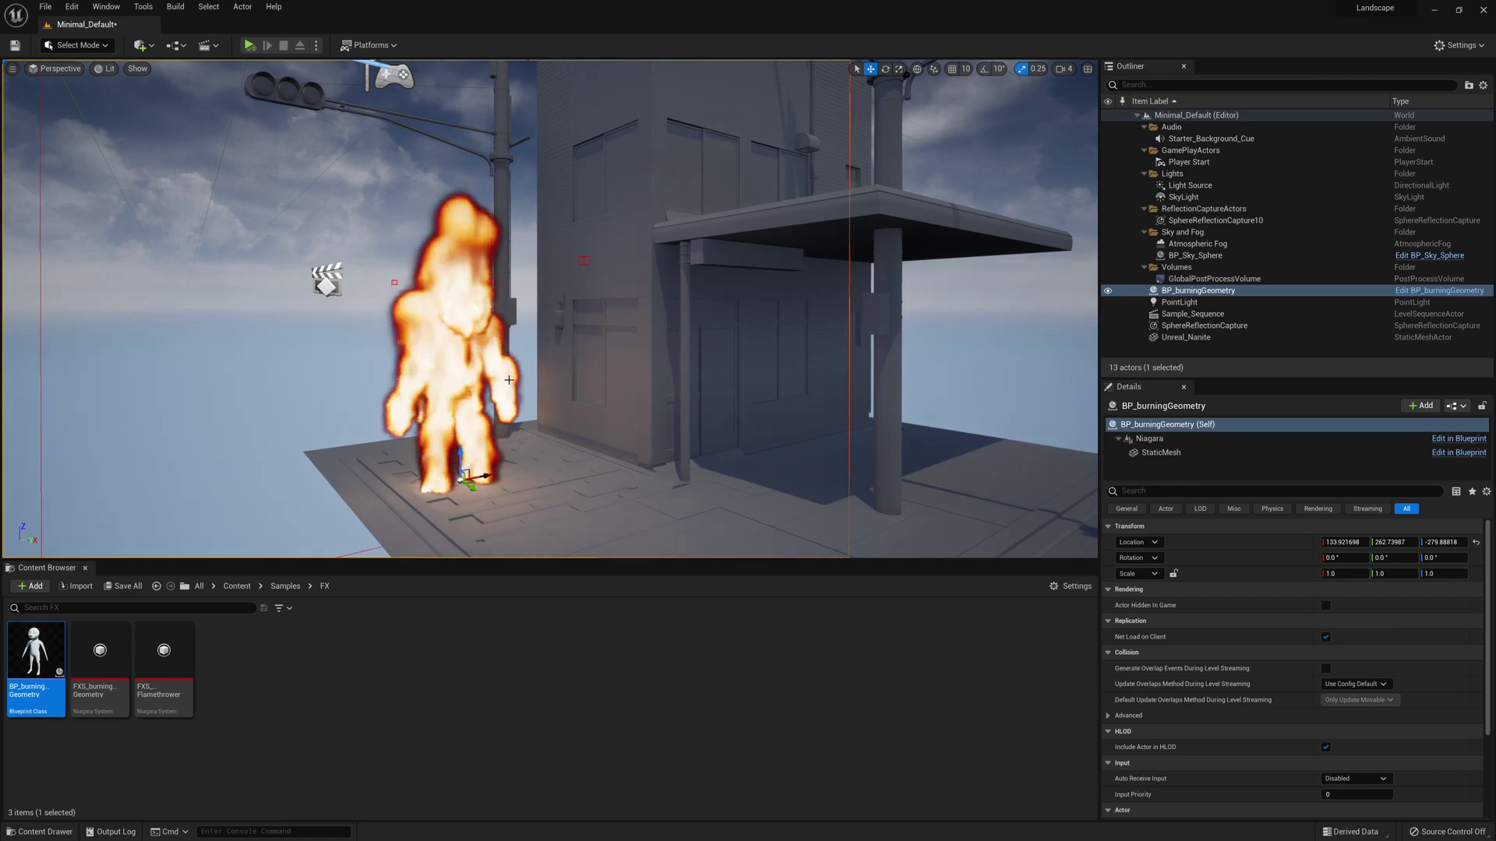
Step: Slide and spin the burning character, reset its rotation to zero, and return it to Y 208.06
right_click_drag(509, 380, 488, 376)
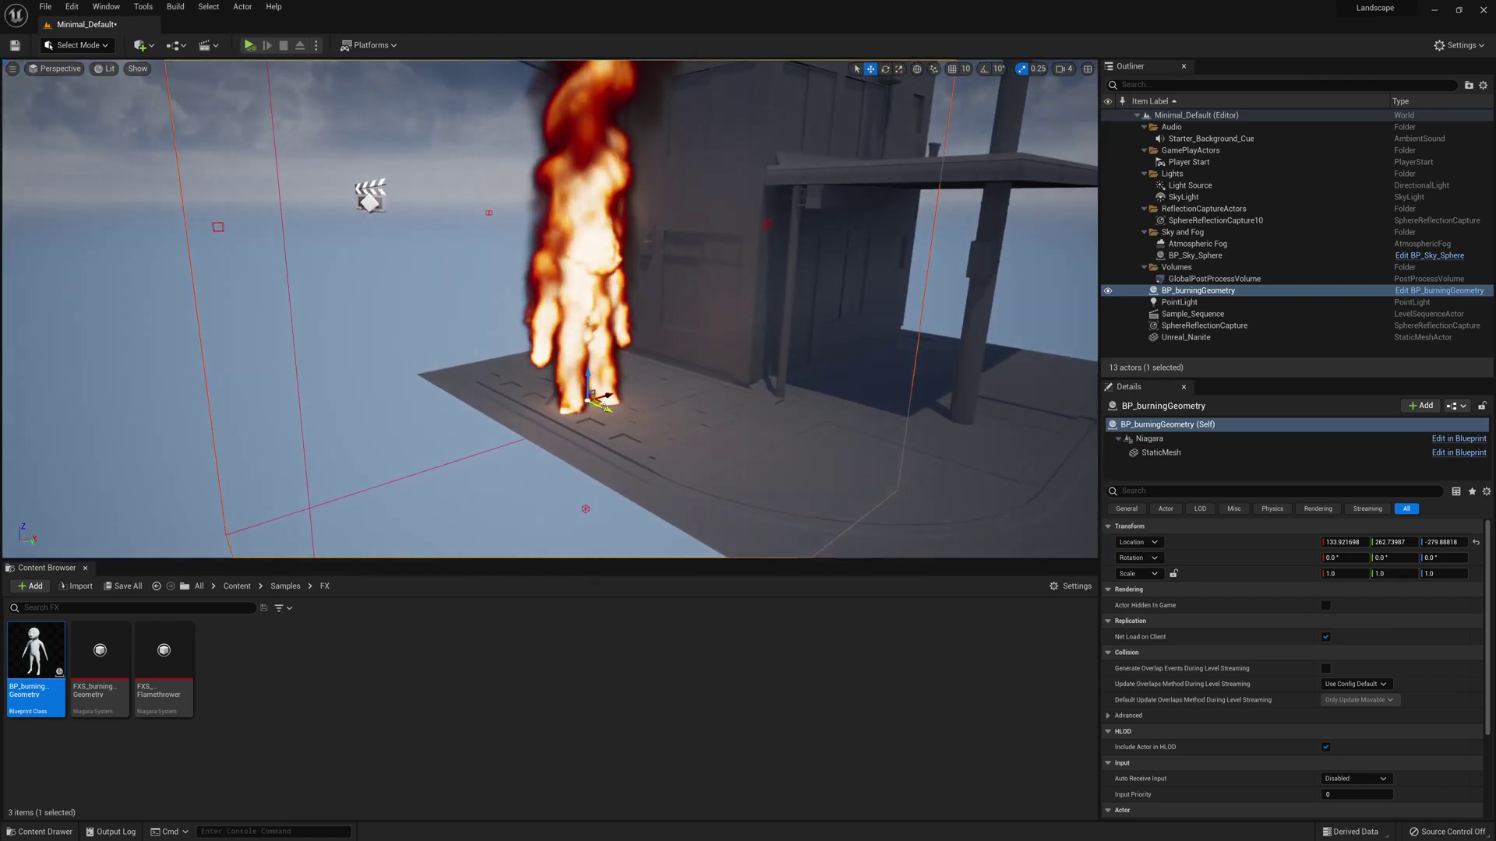
left_click_drag(606, 405, 639, 412)
key("e")
right_click_drag(545, 374, 483, 376)
mouse_move(577, 437)
left_mouse_down()
mouse_move(596, 422)
mouse_move(565, 439)
left_mouse_up()
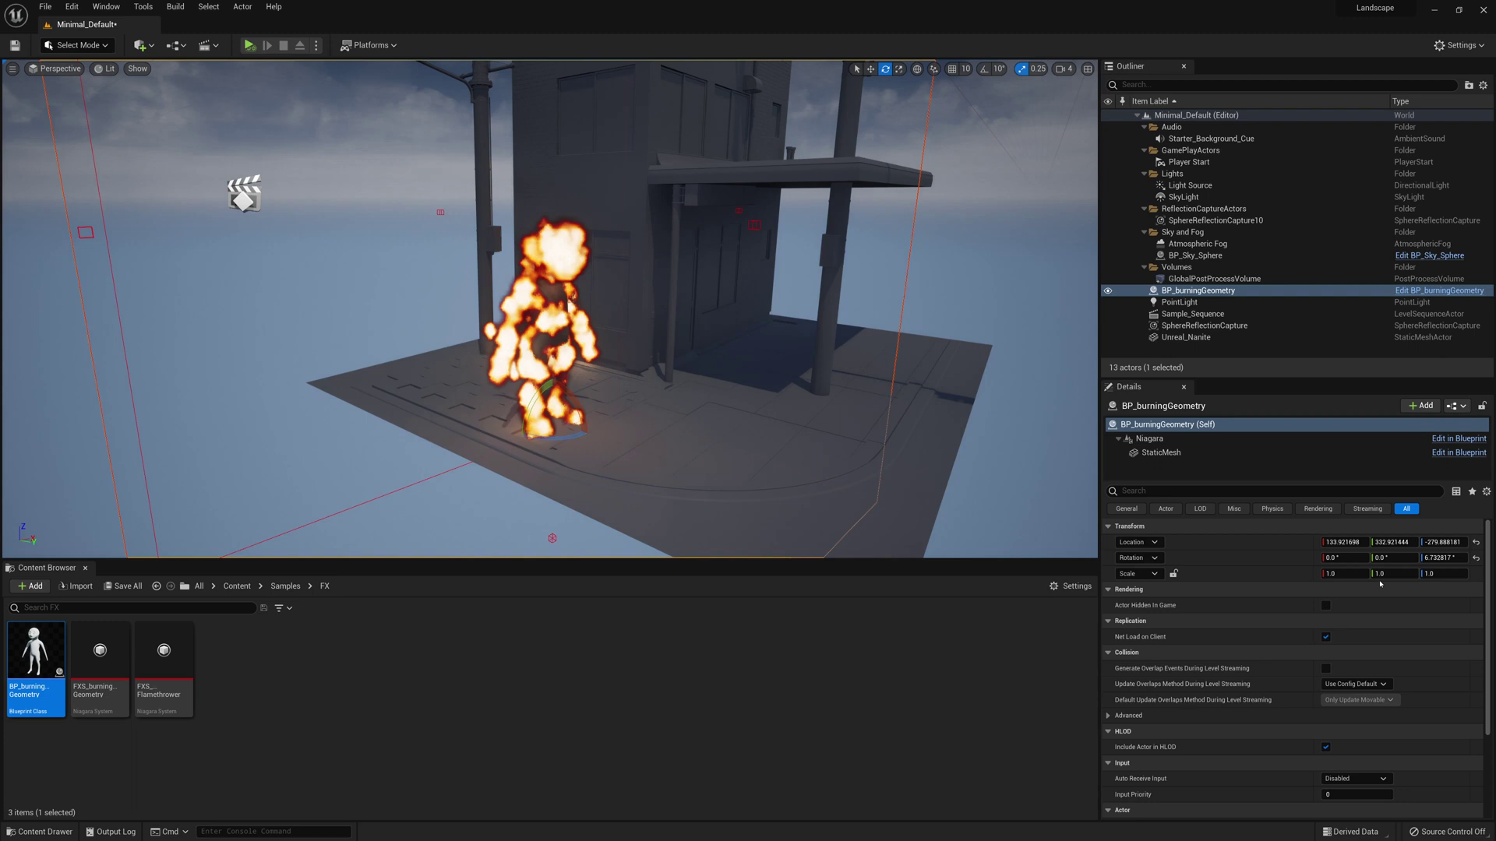
left_click(1475, 558)
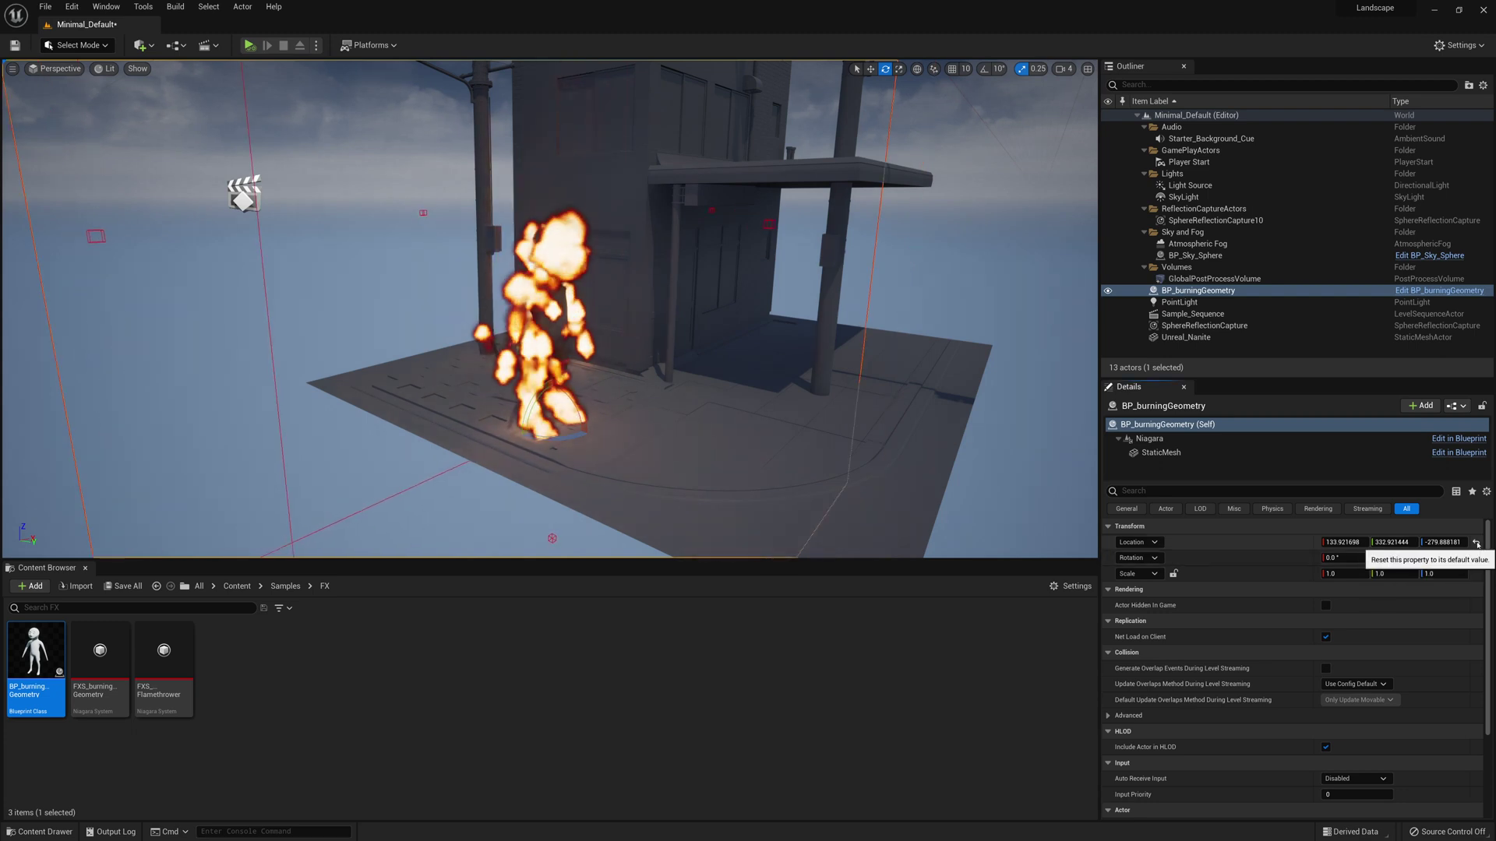
left_click_drag(574, 428, 480, 404)
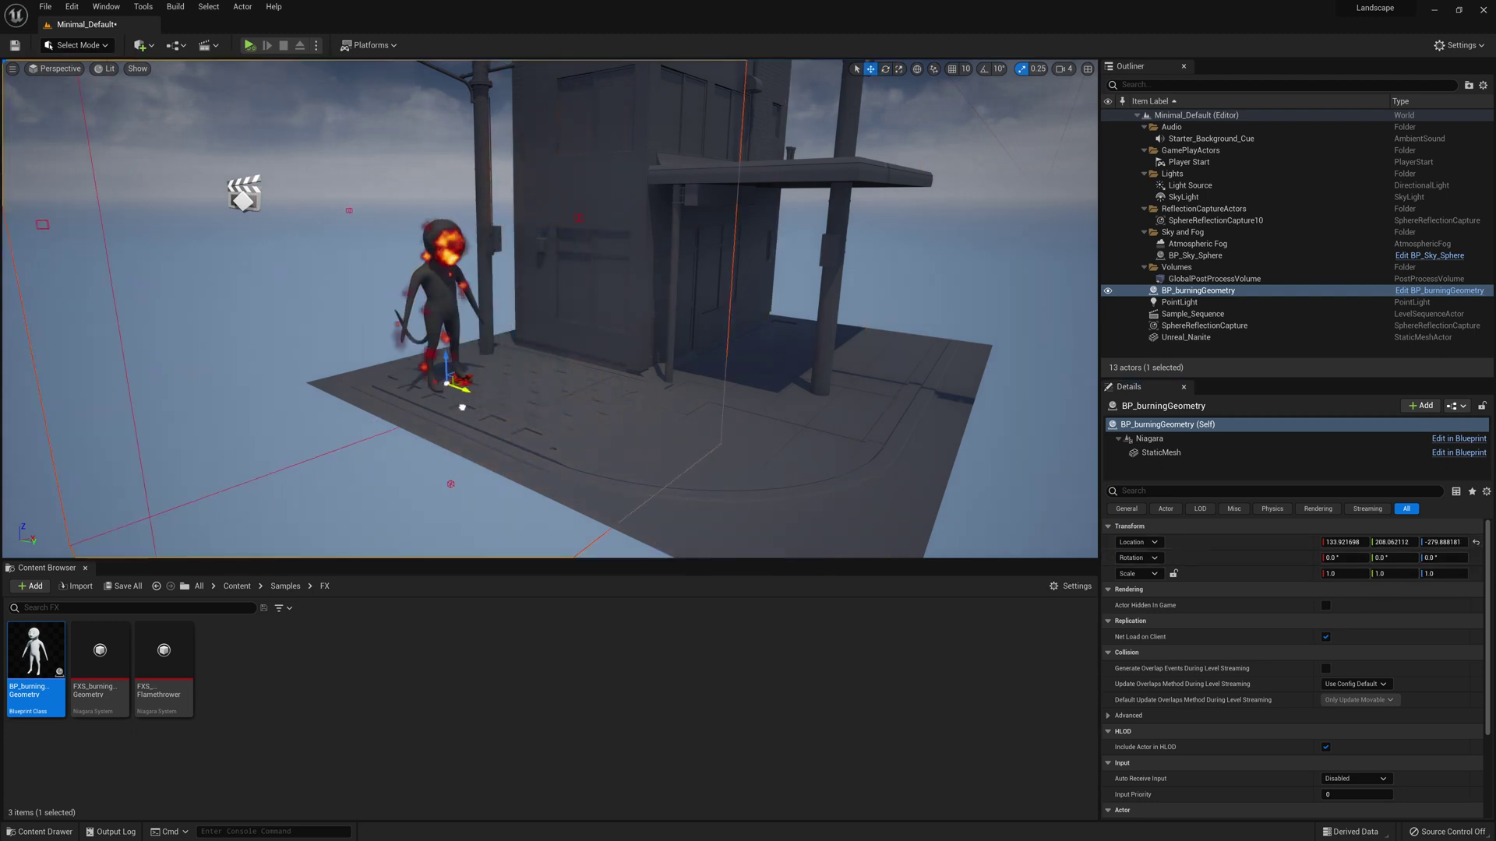
mouse_move(480, 404)
right_mouse_down()
mouse_move(452, 401)
mouse_move(249, 102)
right_mouse_up()
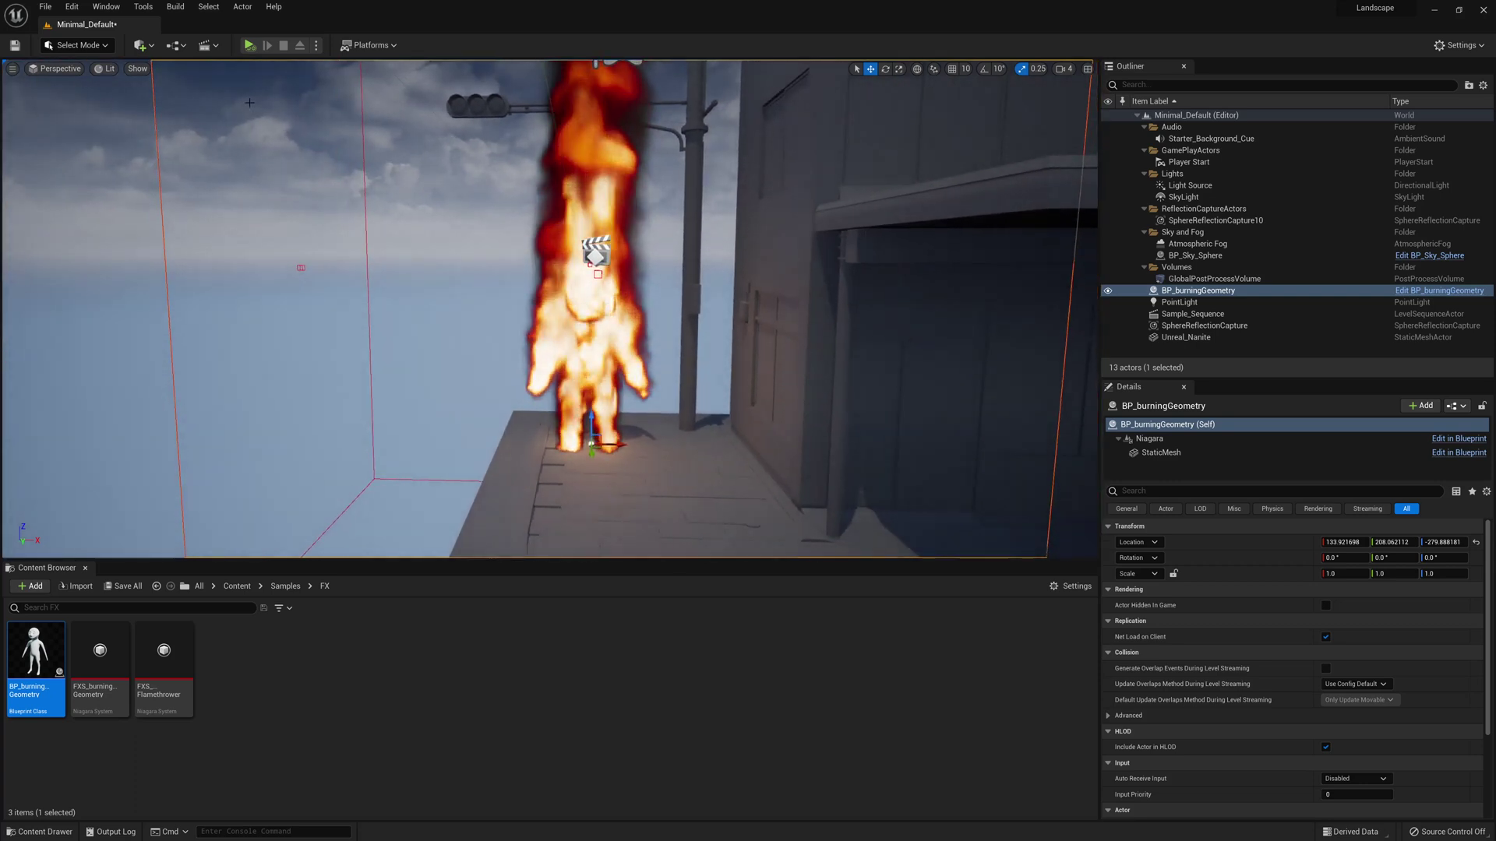
left_click(317, 46)
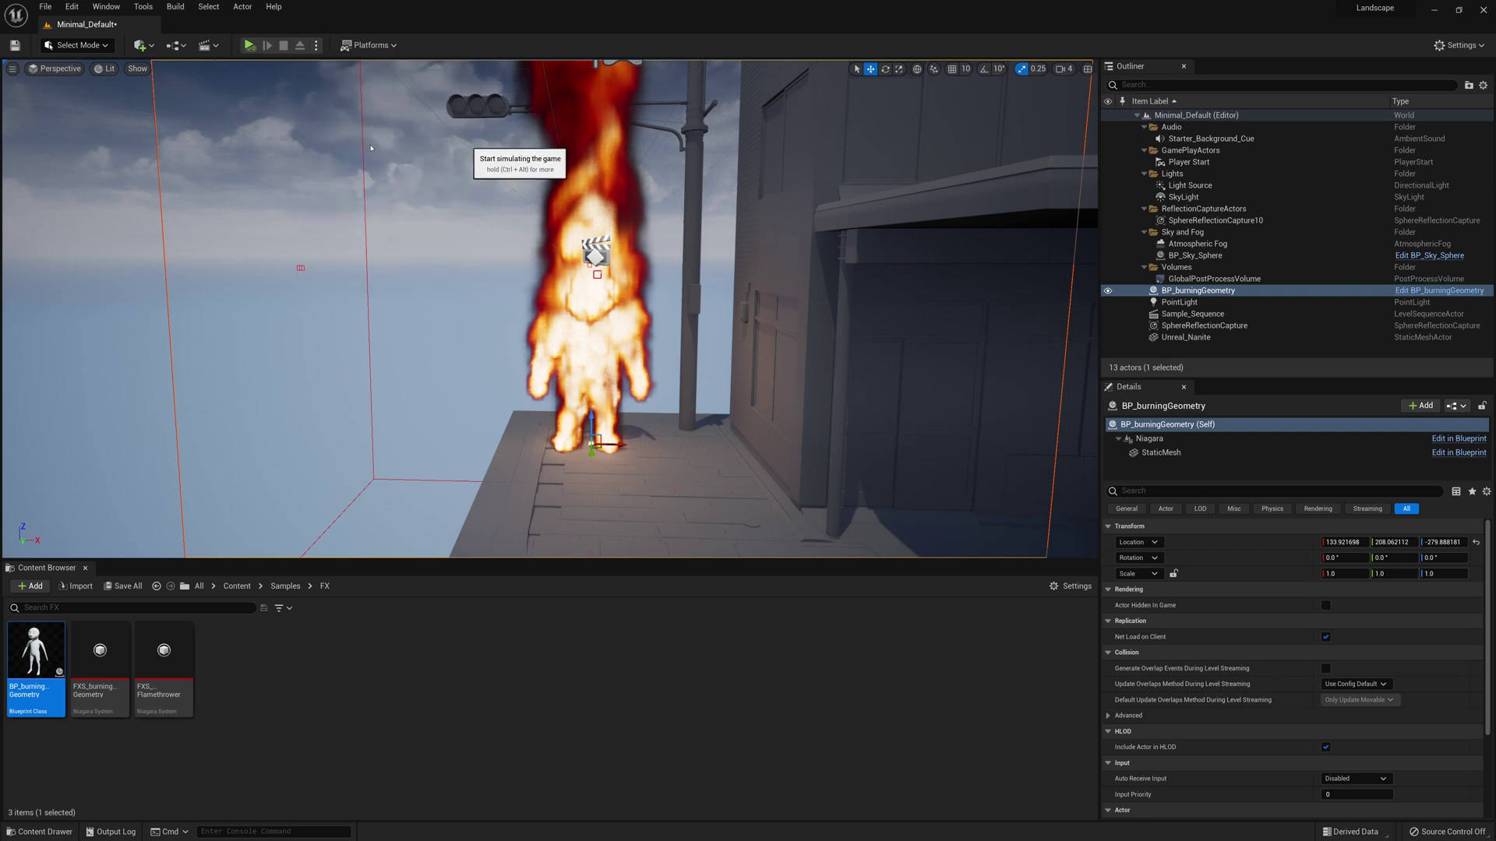
key("alt+s")
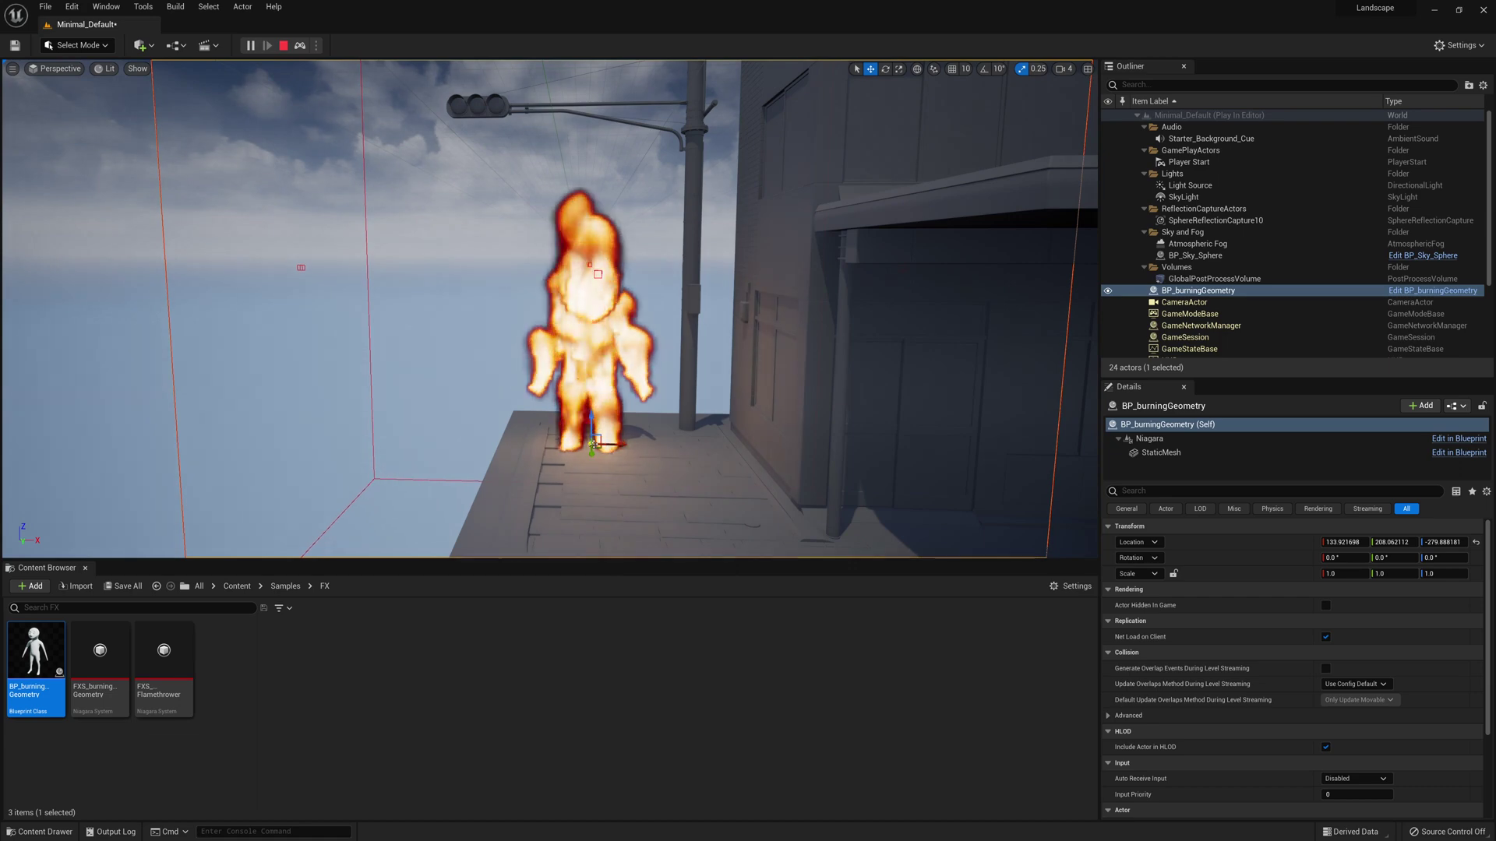
mouse_move(580, 421)
left_mouse_down()
mouse_move(344, 234)
mouse_move(367, 334)
mouse_move(468, 334)
mouse_move(430, 421)
mouse_move(467, 311)
mouse_move(324, 418)
mouse_move(433, 294)
mouse_move(436, 442)
mouse_move(306, 347)
mouse_move(534, 350)
mouse_move(217, 417)
mouse_move(464, 356)
mouse_move(268, 361)
mouse_move(451, 293)
mouse_move(400, 451)
mouse_move(300, 399)
mouse_move(444, 344)
mouse_move(430, 344)
mouse_move(332, 383)
mouse_move(468, 391)
mouse_move(317, 427)
mouse_move(390, 430)
mouse_move(508, 391)
mouse_move(427, 384)
left_mouse_up()
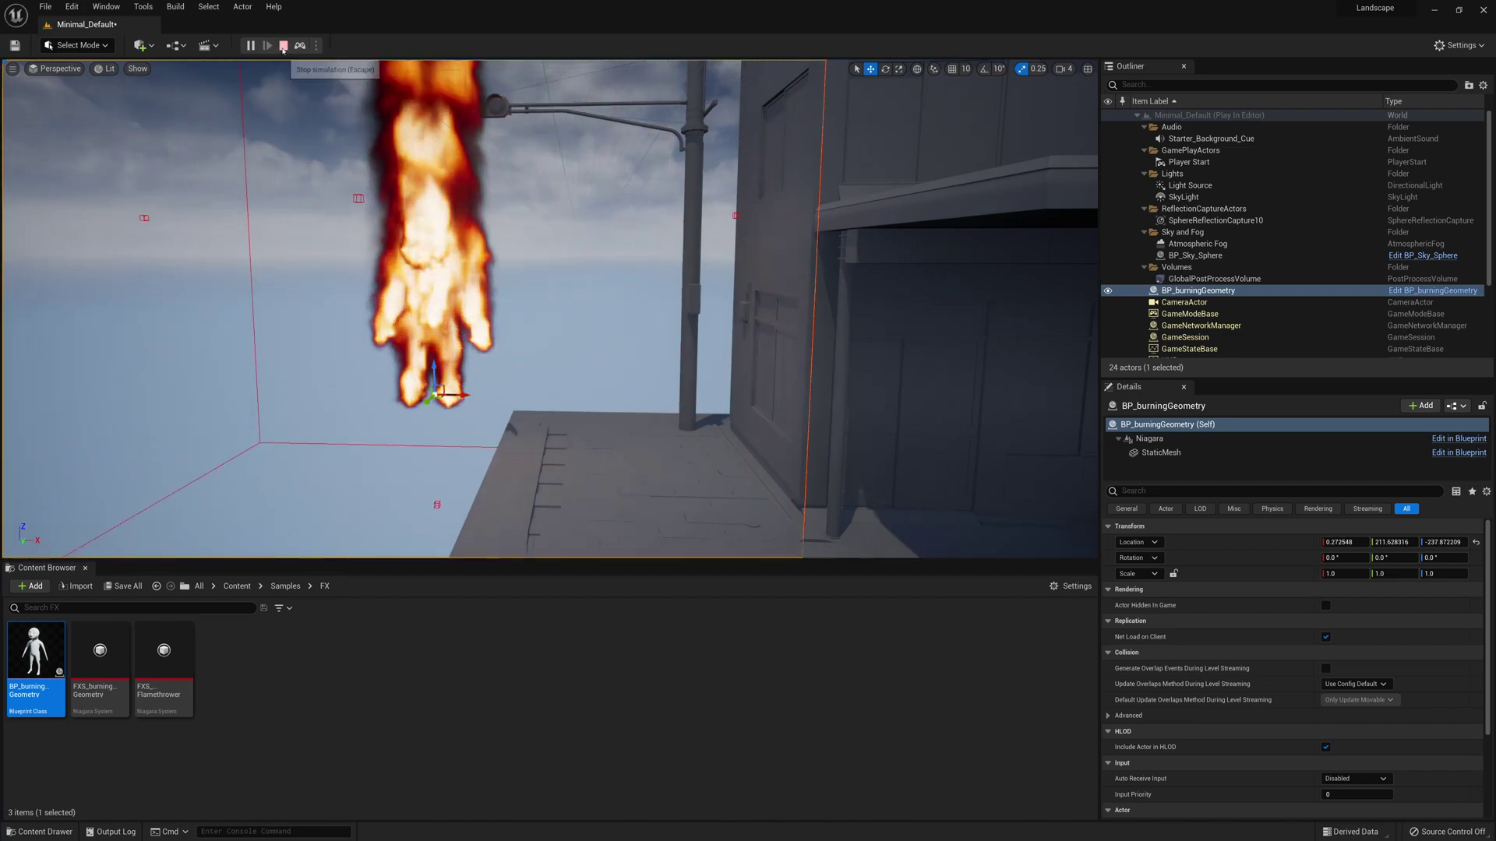
key("Escape")
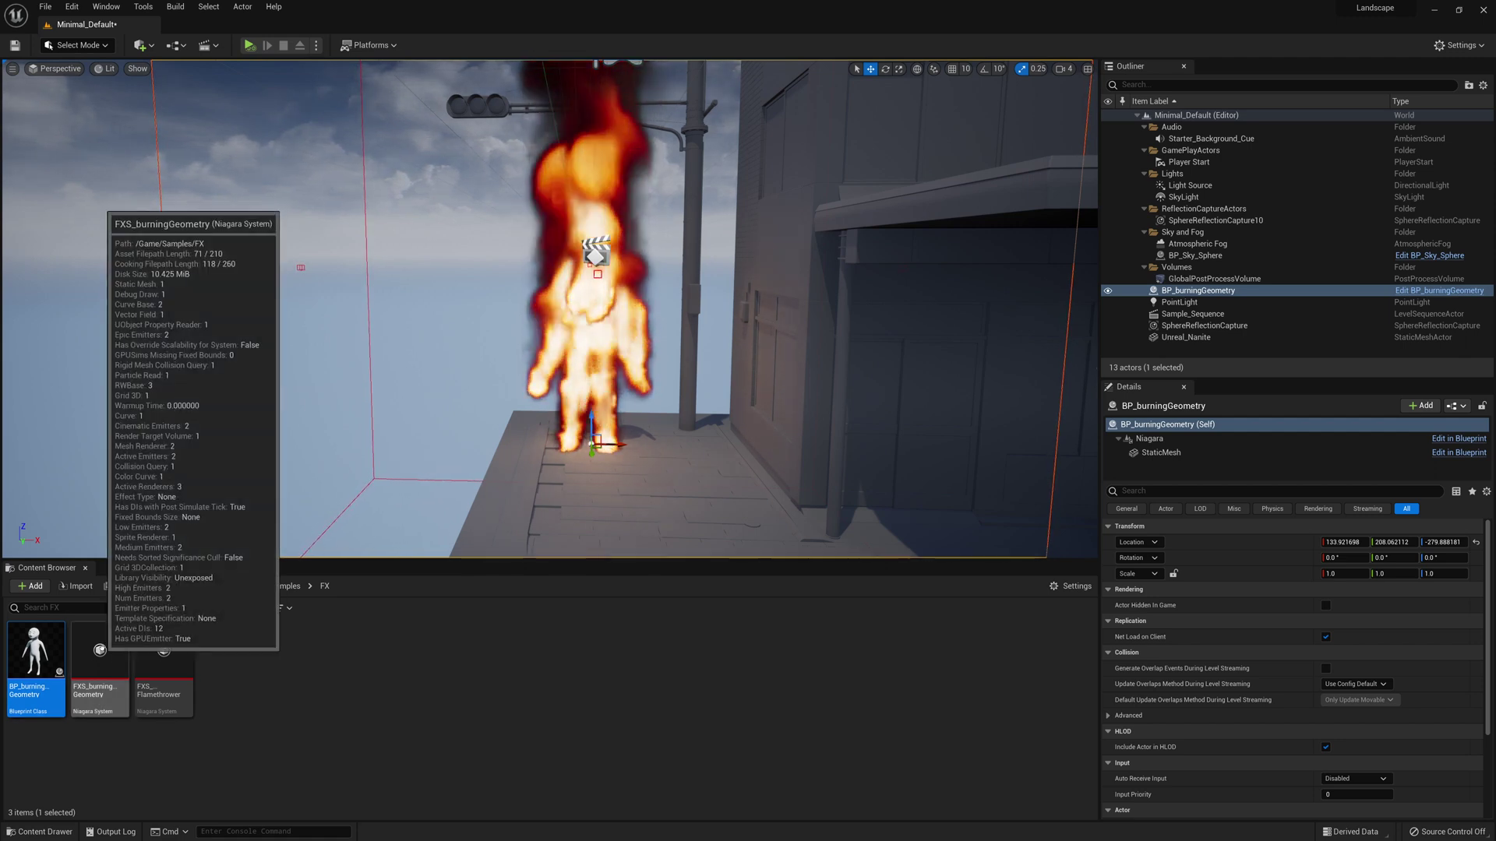
left_click(100, 659)
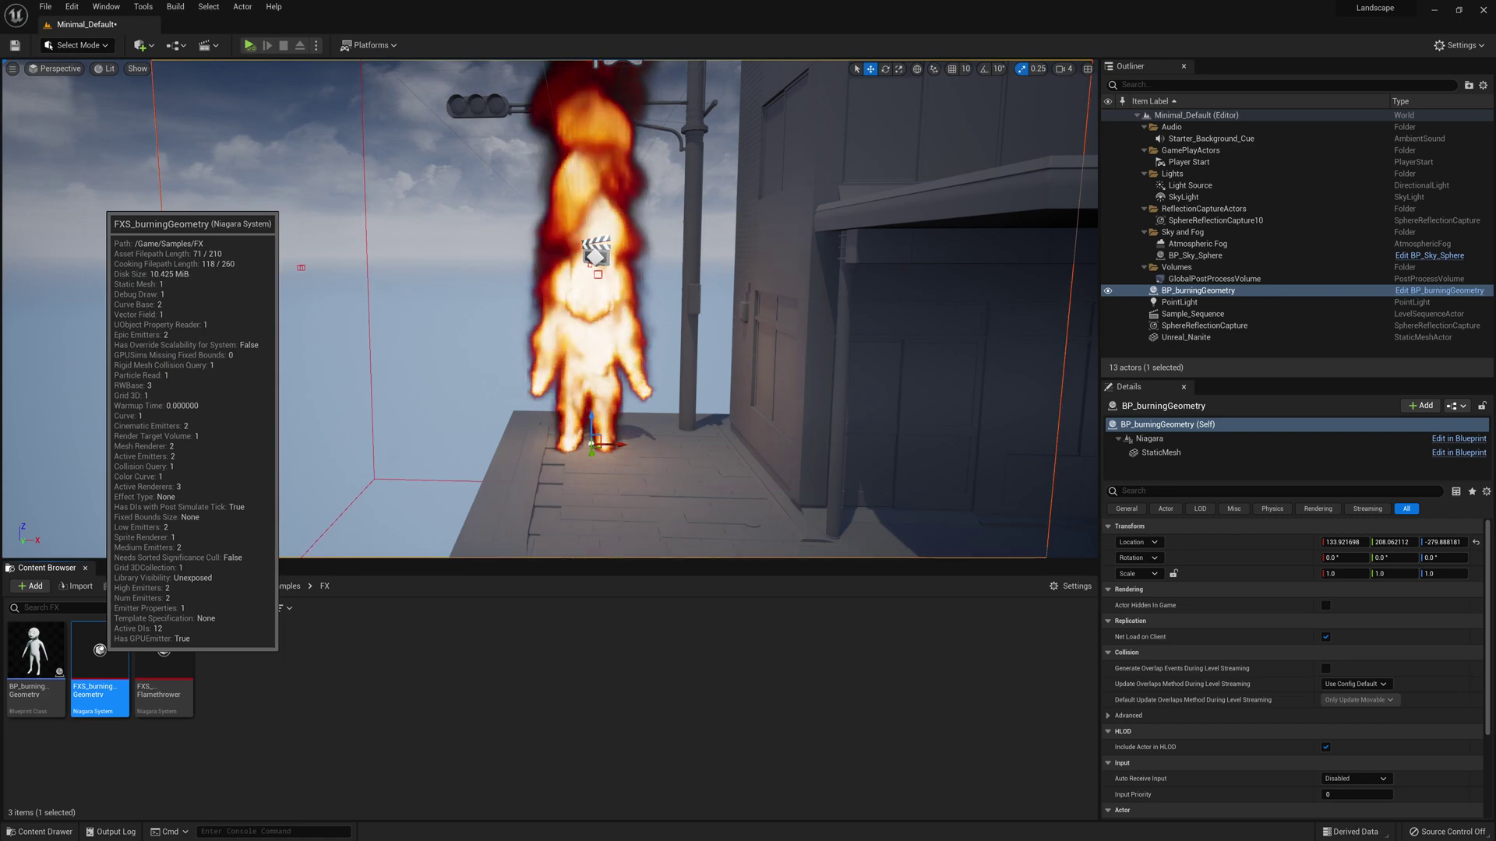
Step: Add a Static Mesh Velocity module to FXE_Fuel's Particle Spawn in FXS_burningGeometry, then save the system
double_click(100, 659)
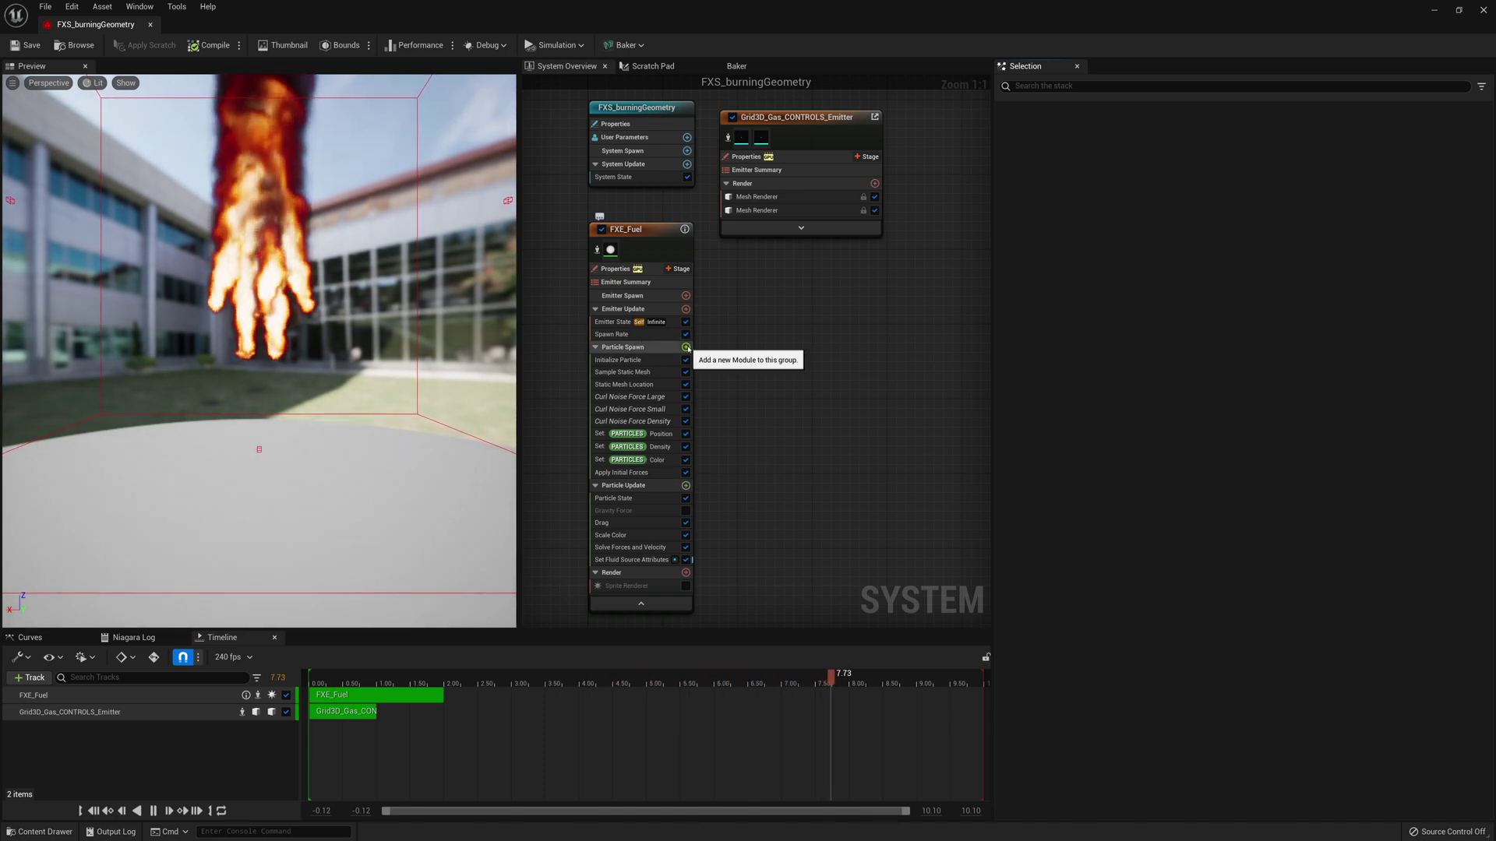
left_click(685, 348)
type("velo")
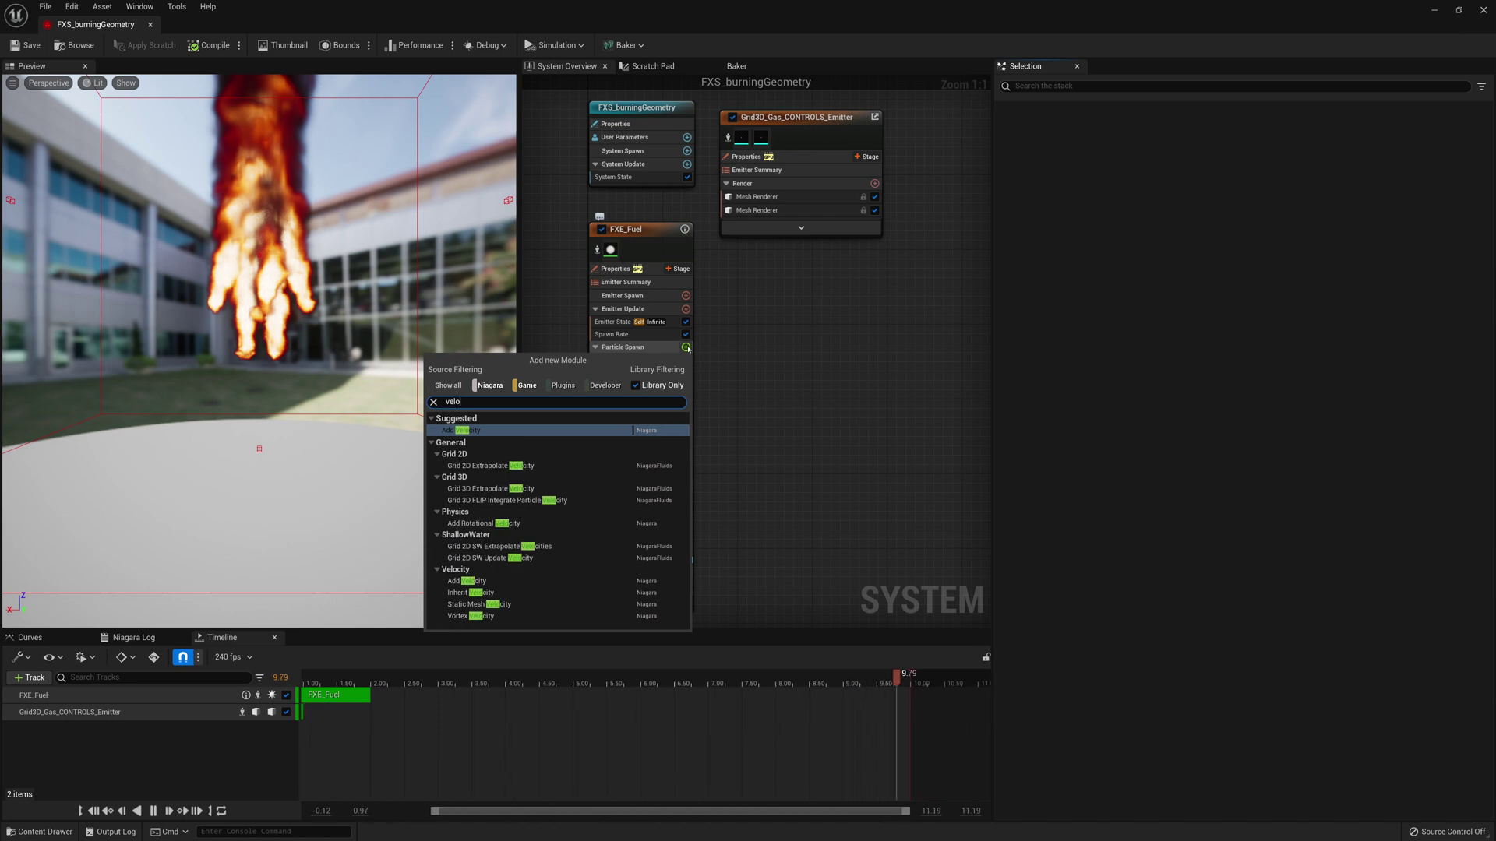
type("city")
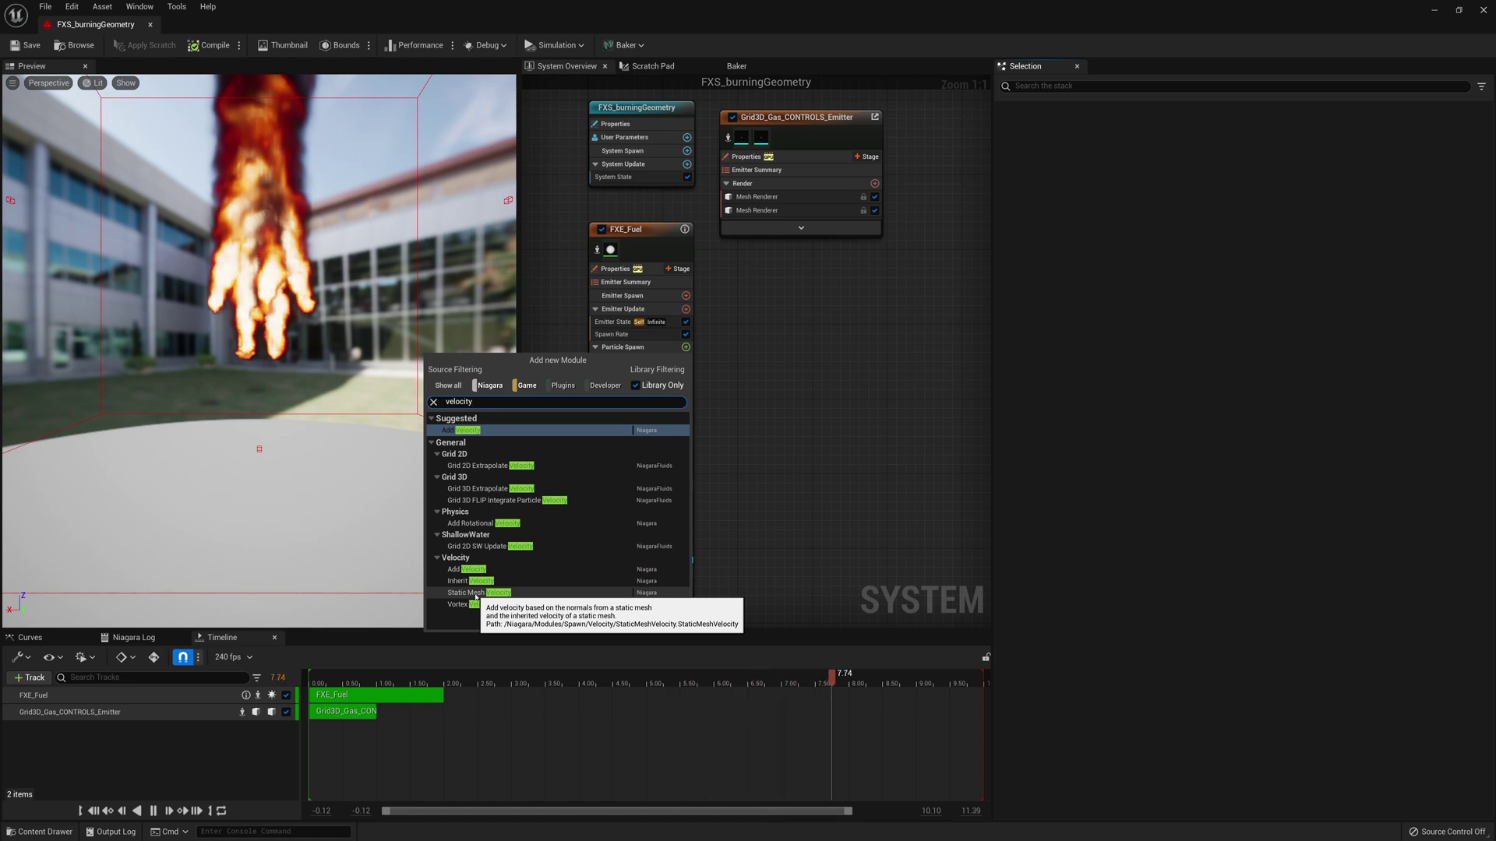
left_click(476, 594)
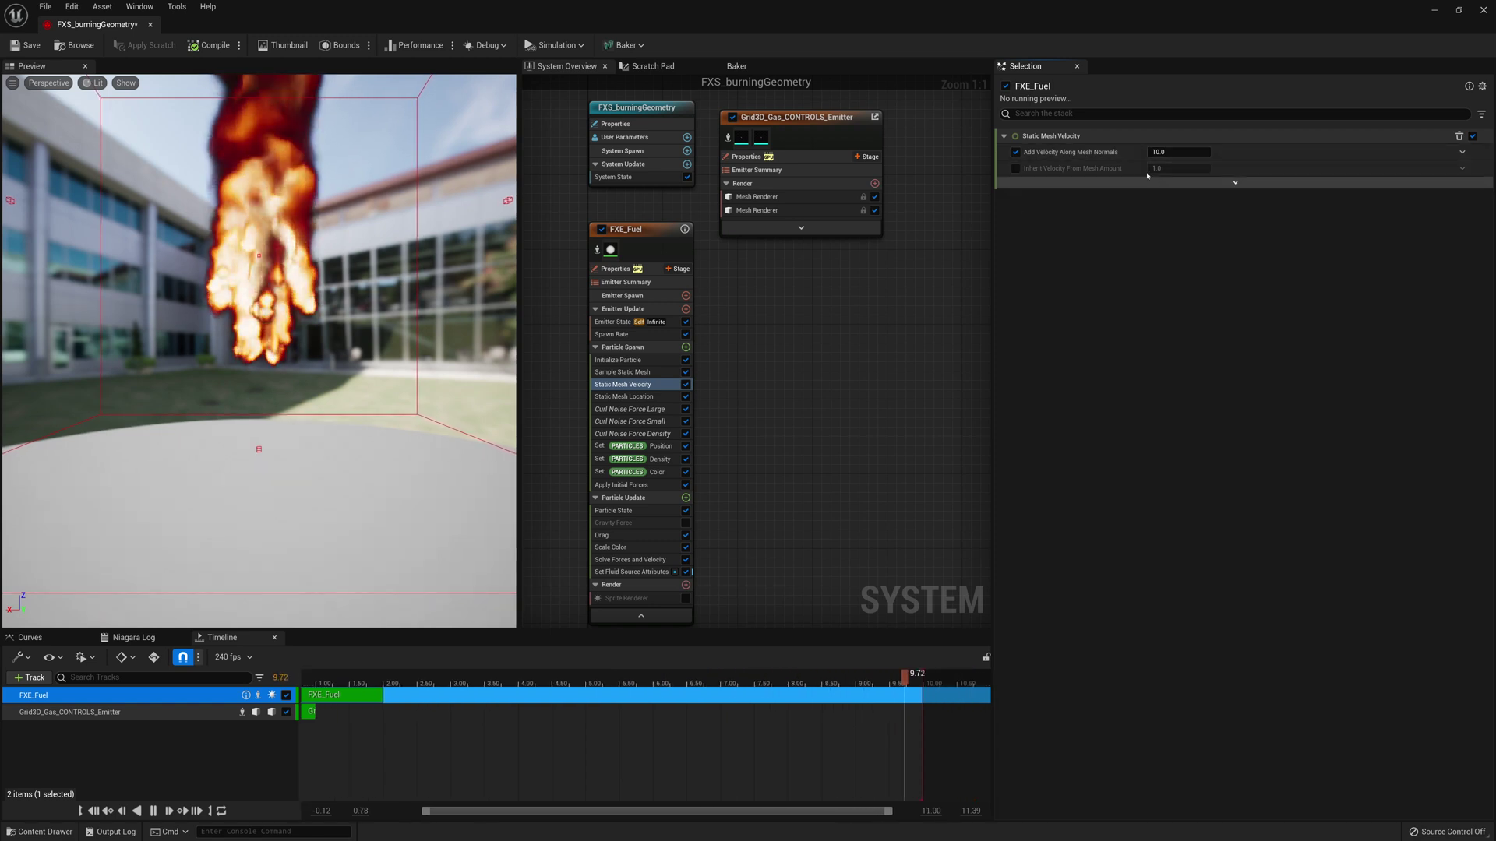
left_click(30, 47)
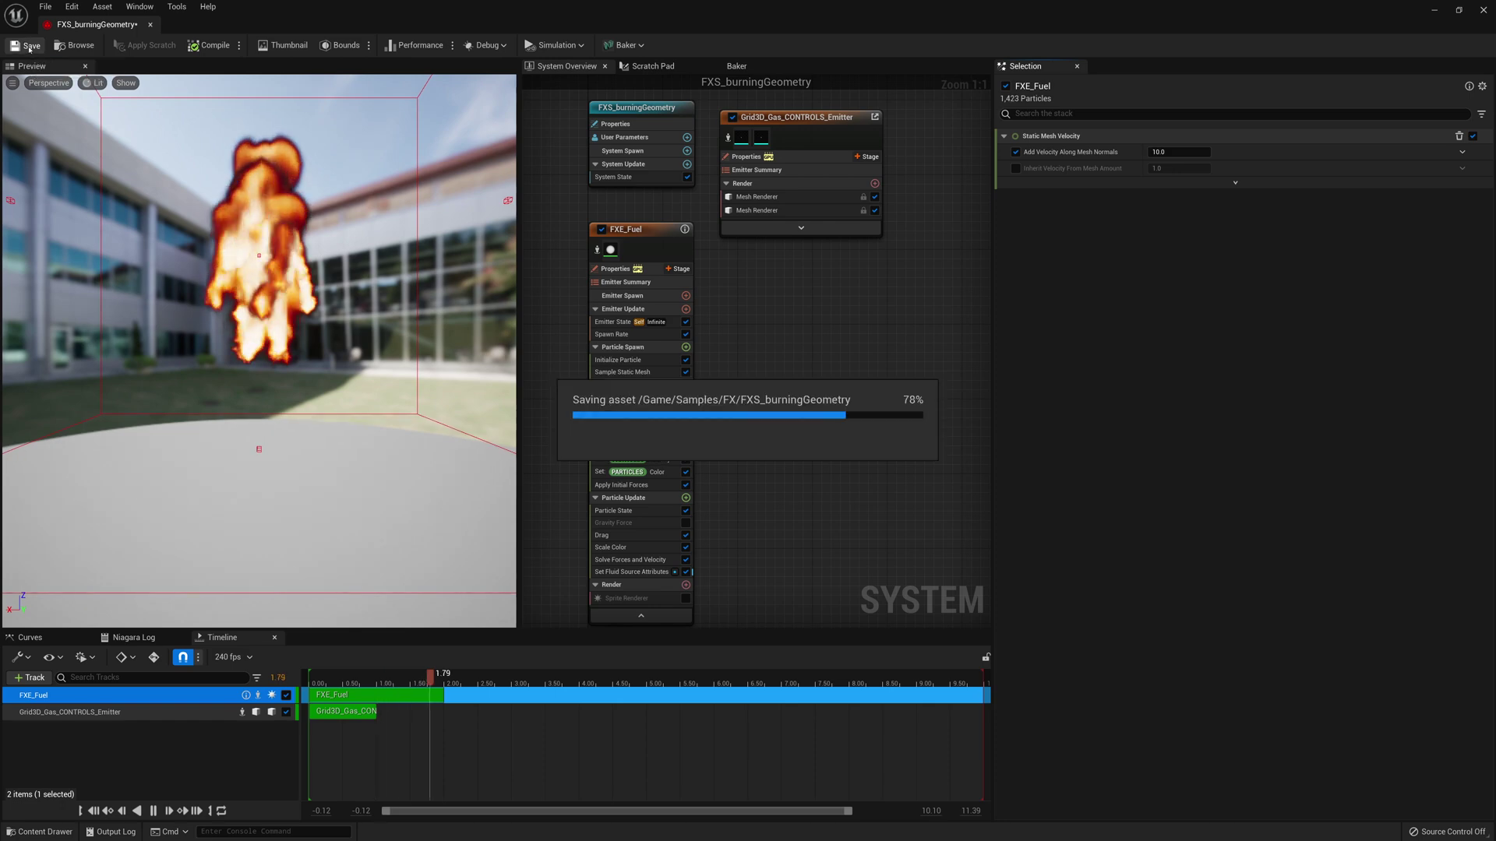
Step: Simulate the level, swing BP_burningGeometry side to side to check flame trailing, then stop
left_click(150, 27)
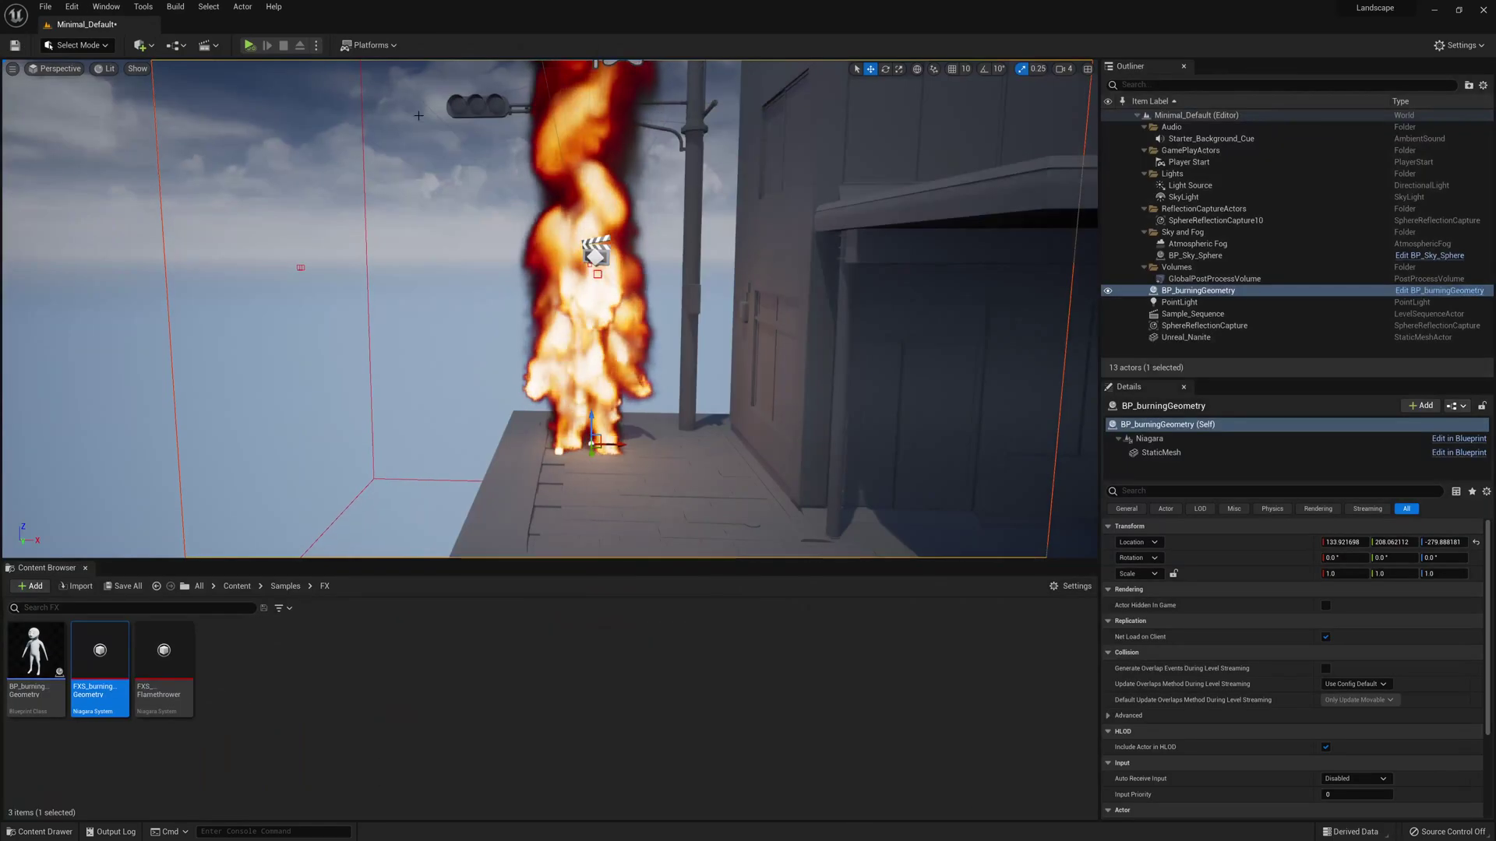
left_click(316, 46)
left_click(363, 141)
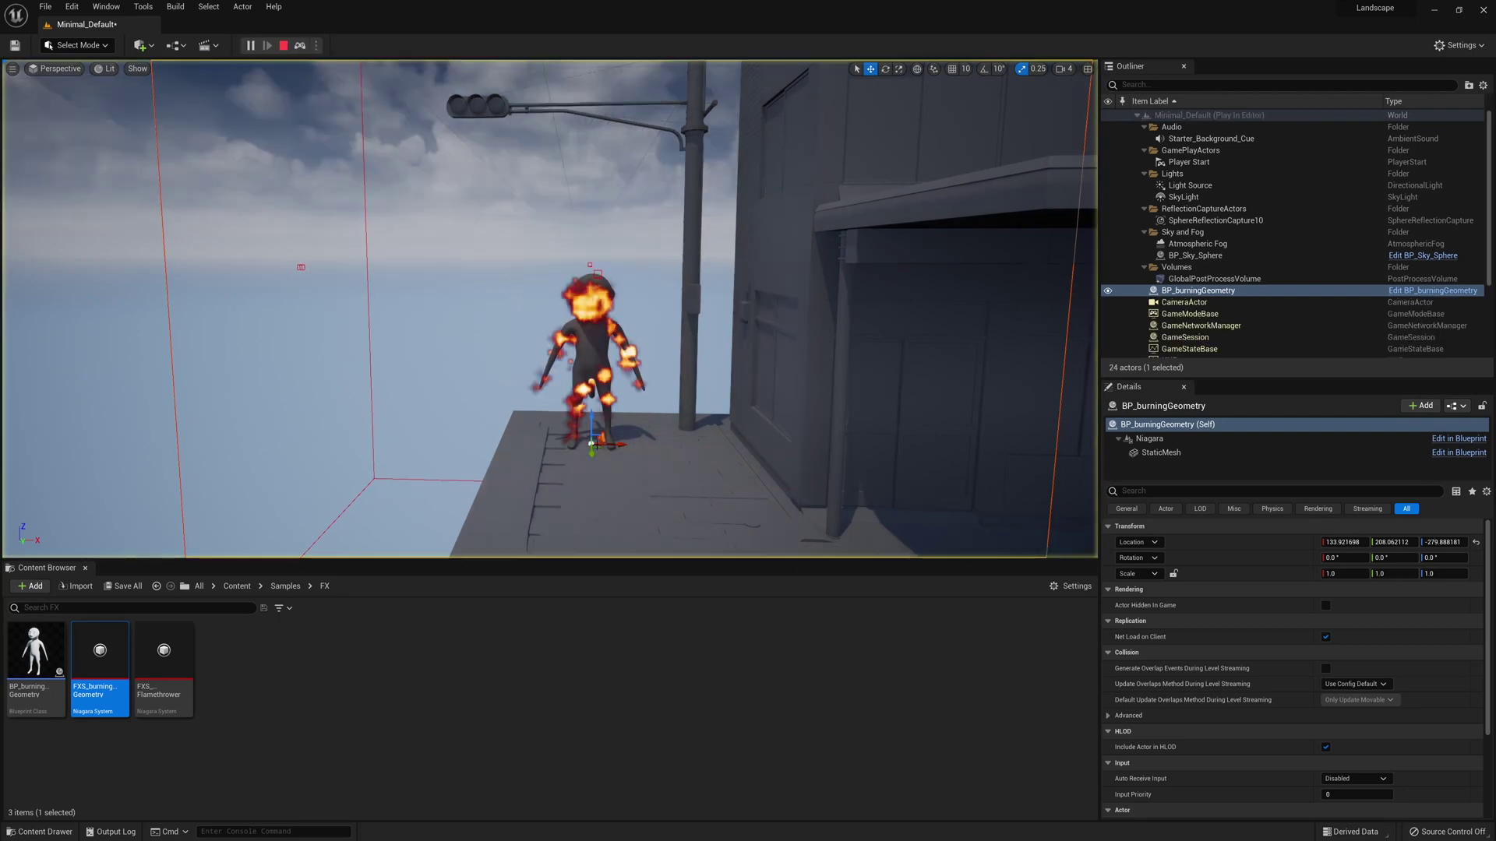
left_click_drag(465, 352, 439, 406)
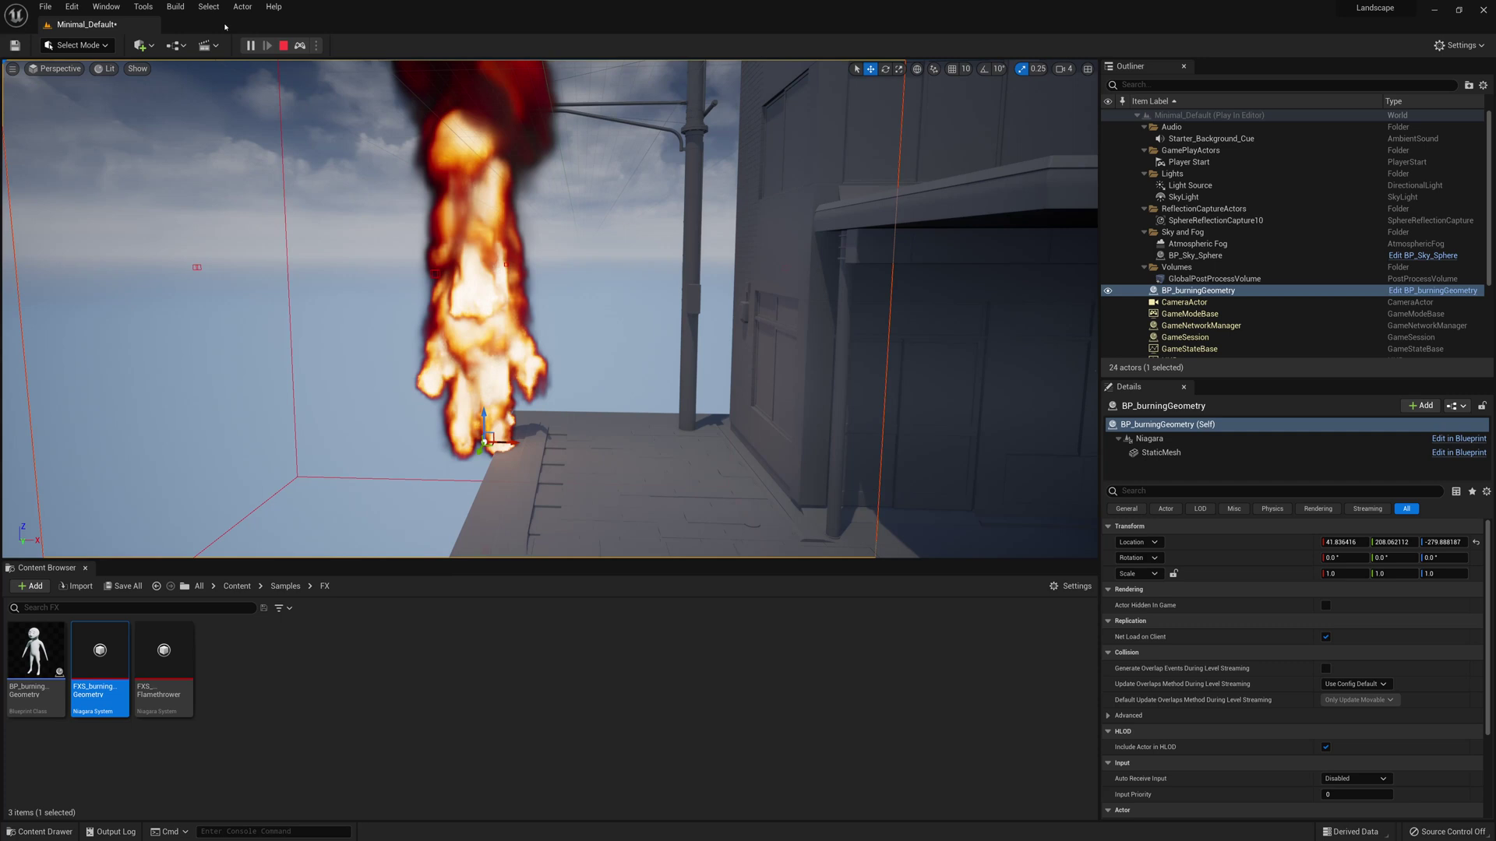
left_click(282, 45)
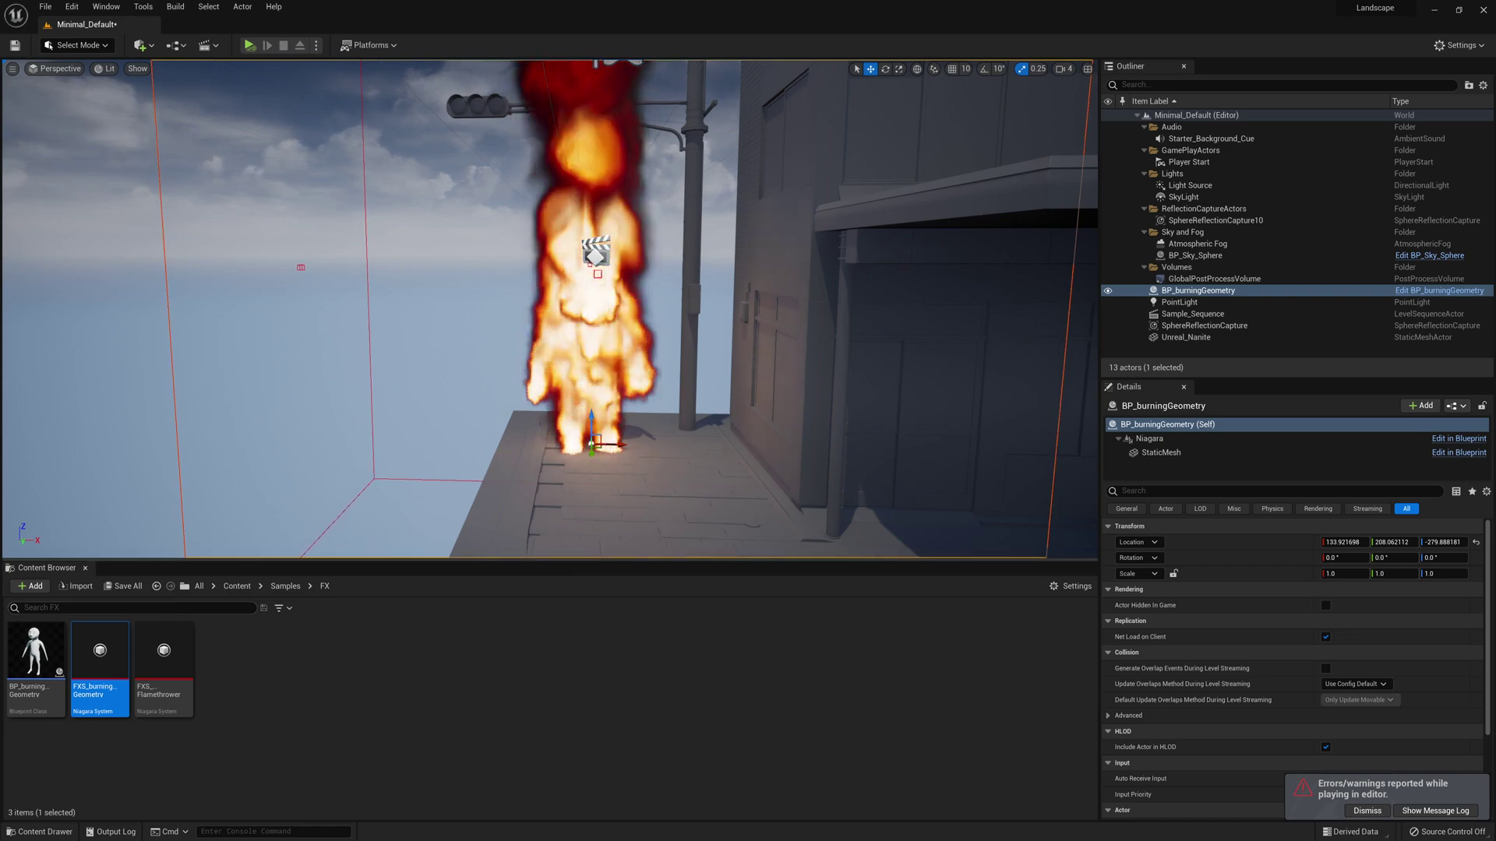
Step: Reopen FXS_burningGeometry and search FXE_Fuel's Particle Spawn modules for 'vel' to find Inherit Velocity
double_click(106, 663)
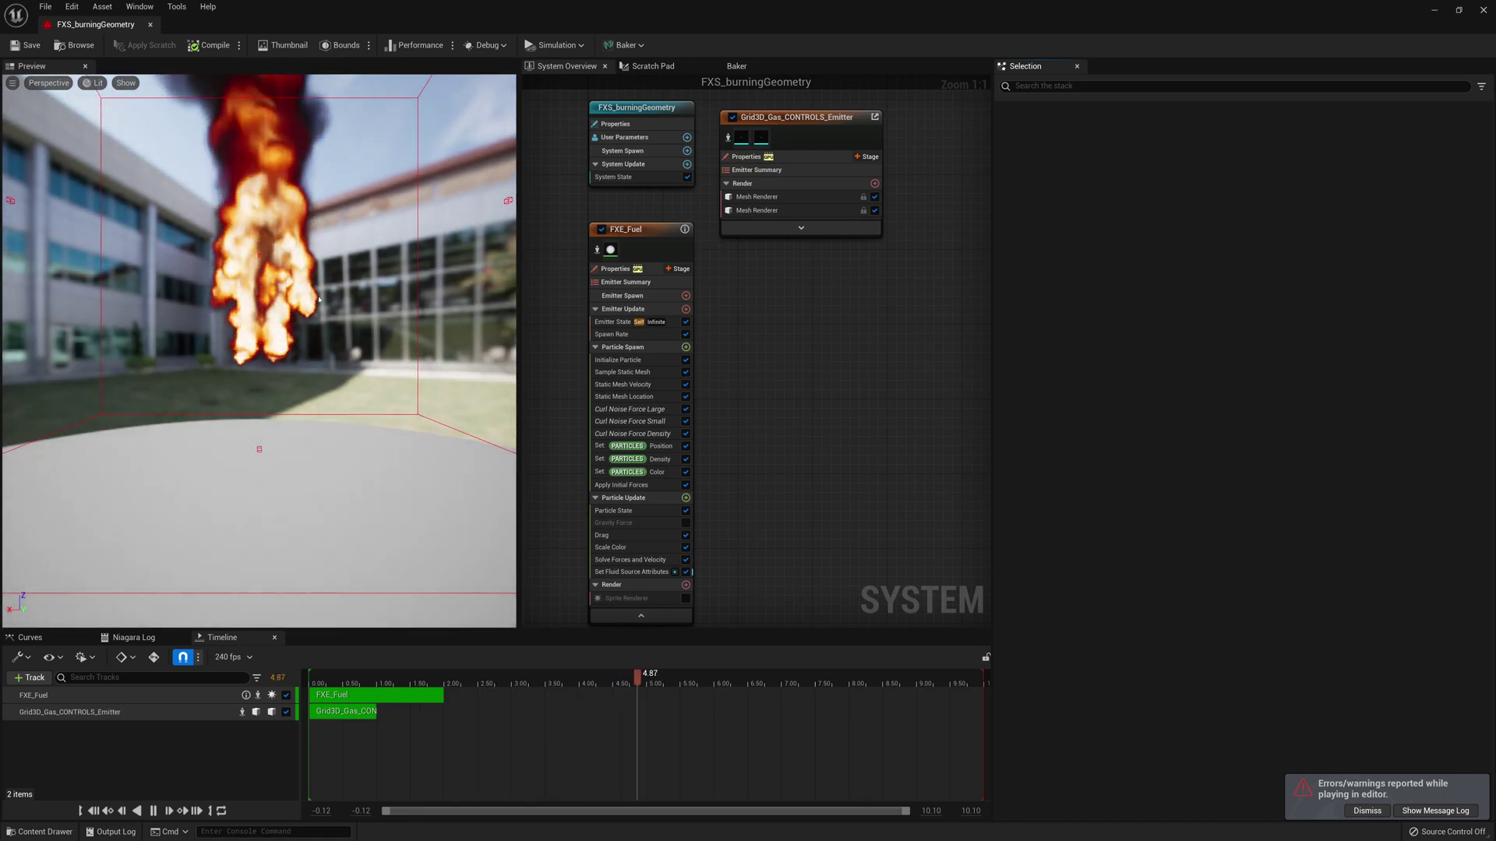
left_click(685, 348)
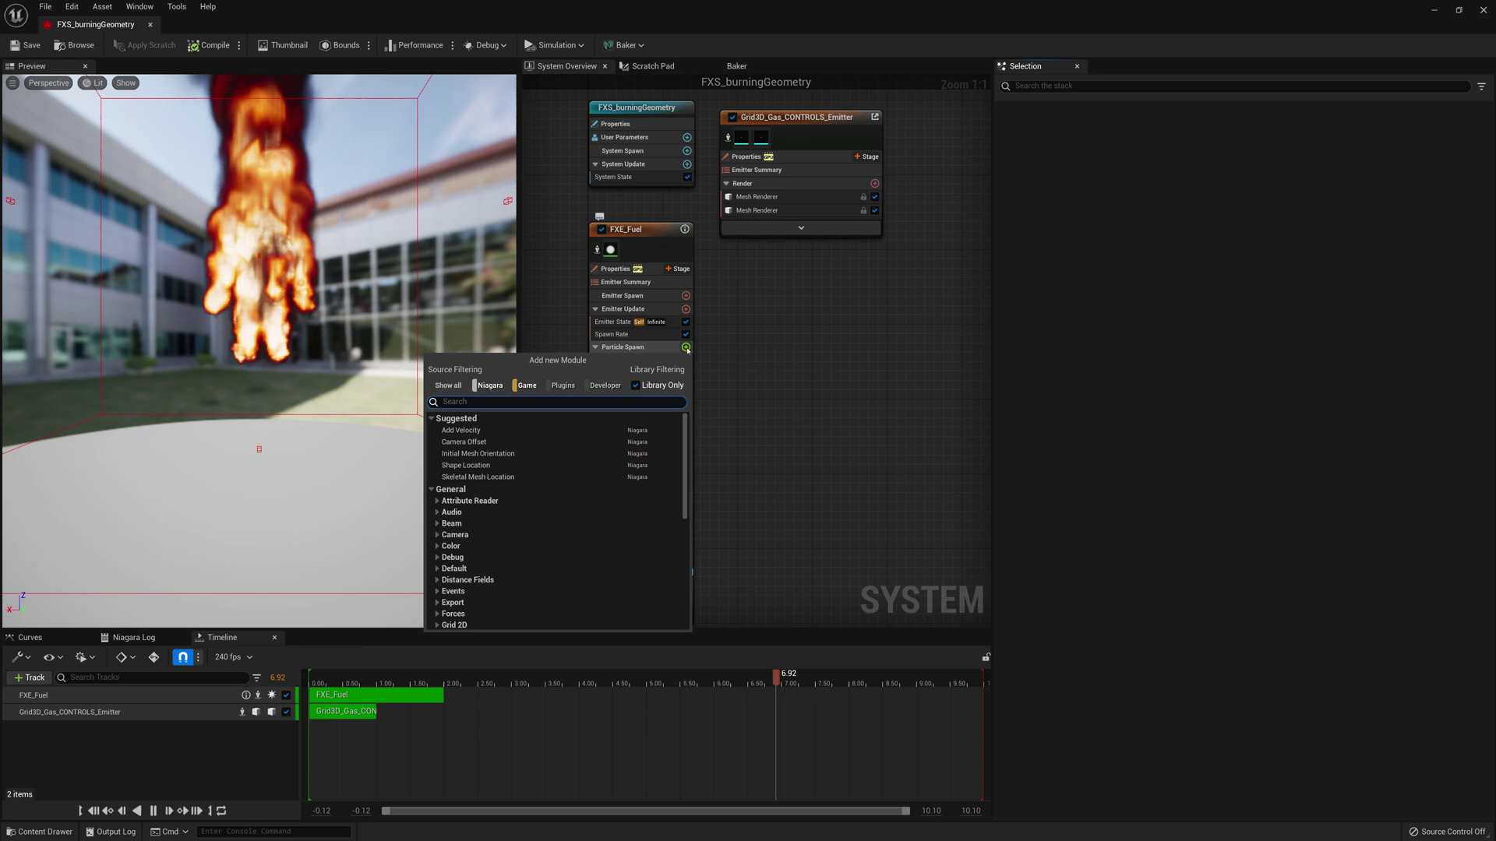
left_click(686, 348)
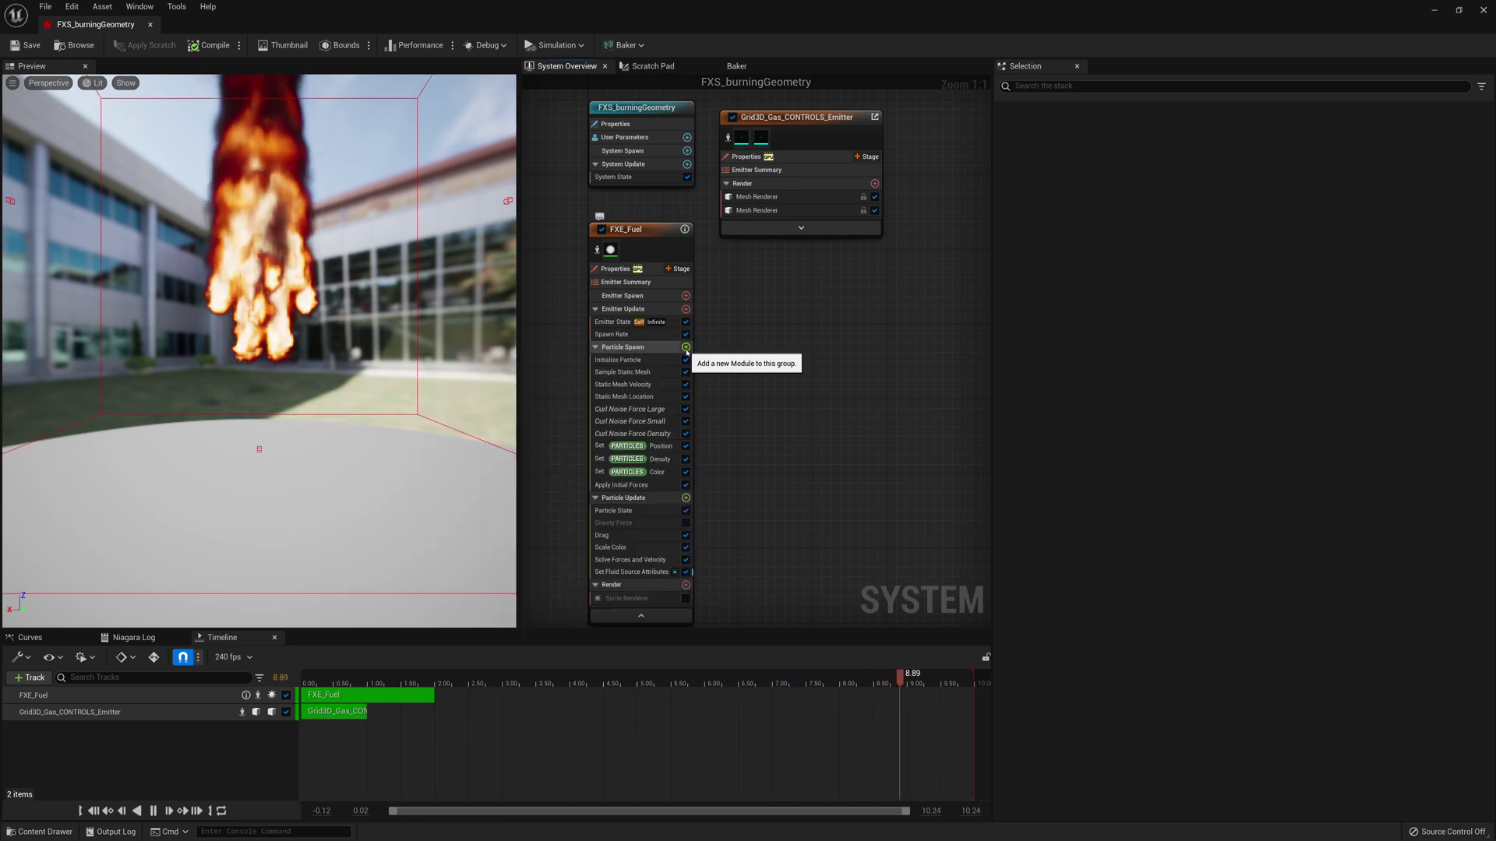
left_click(686, 349)
type("velocity")
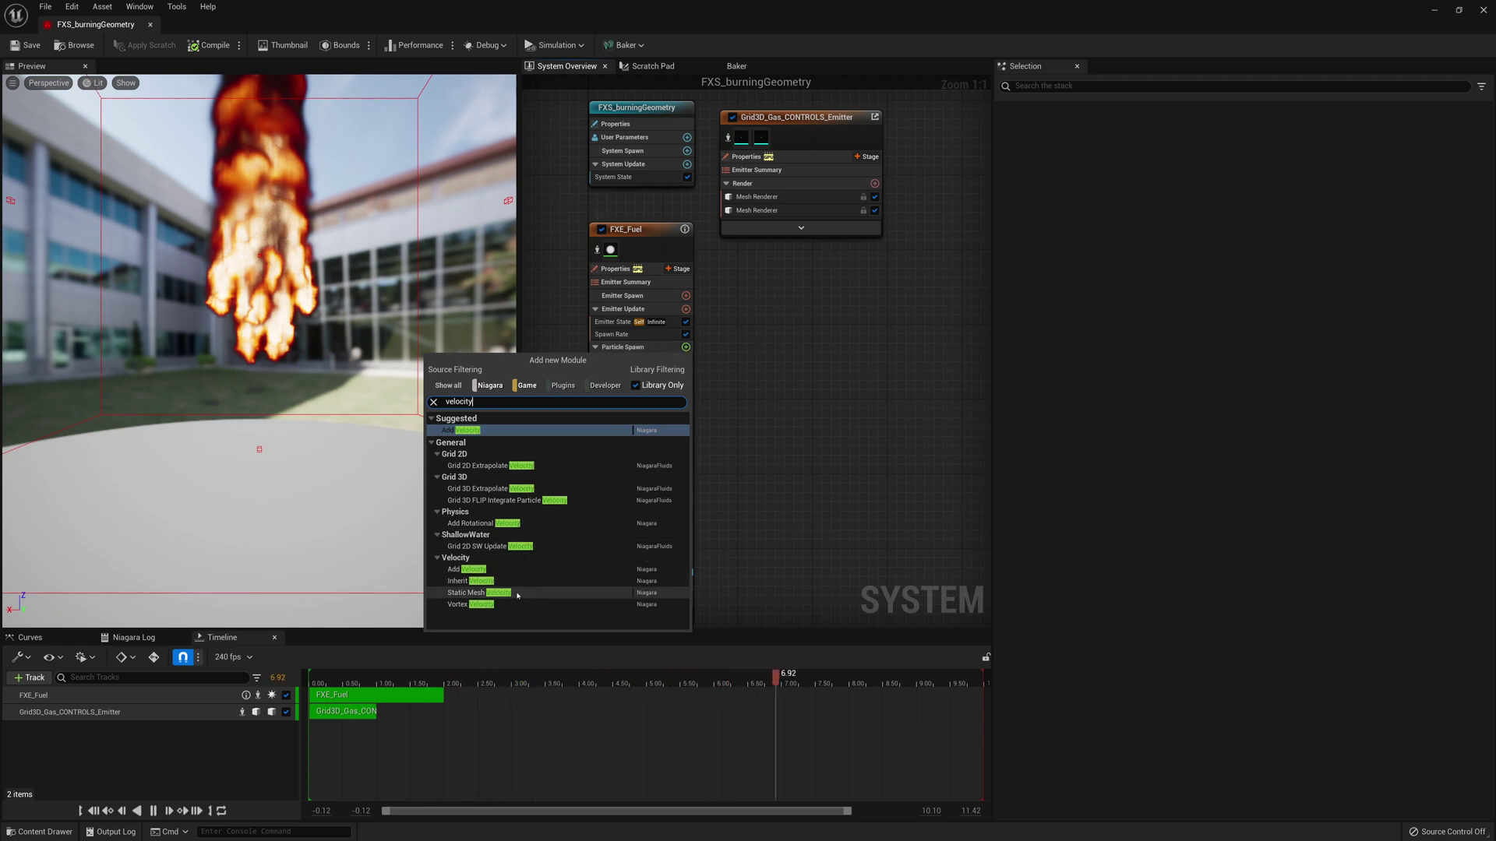
key("Escape")
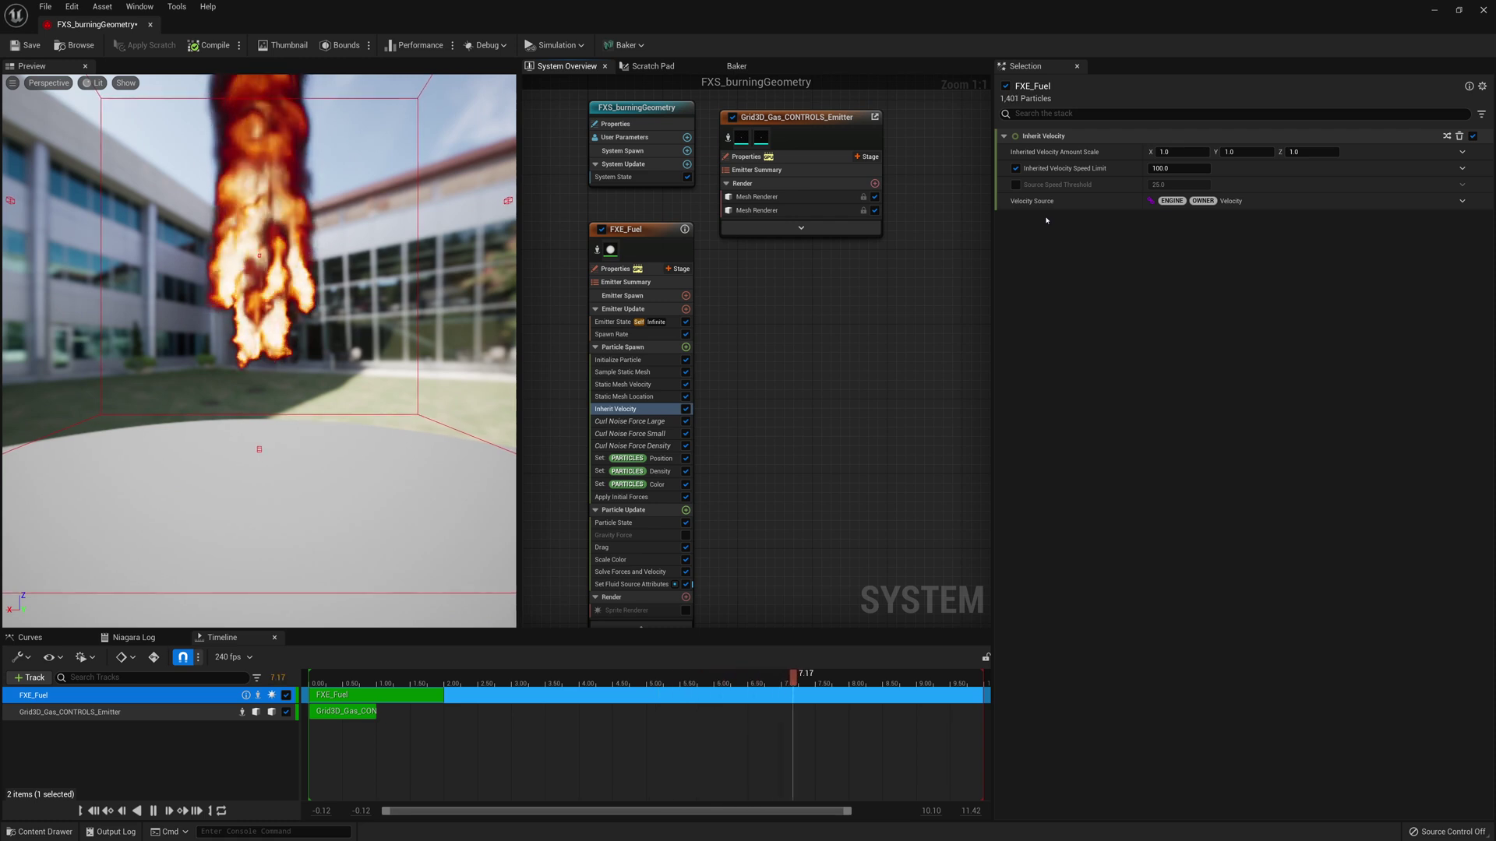
Step: Set Inherit Velocity's Source Speed Threshold to 15, adjust its speed limit, and save the system
left_click(1166, 188)
type("15")
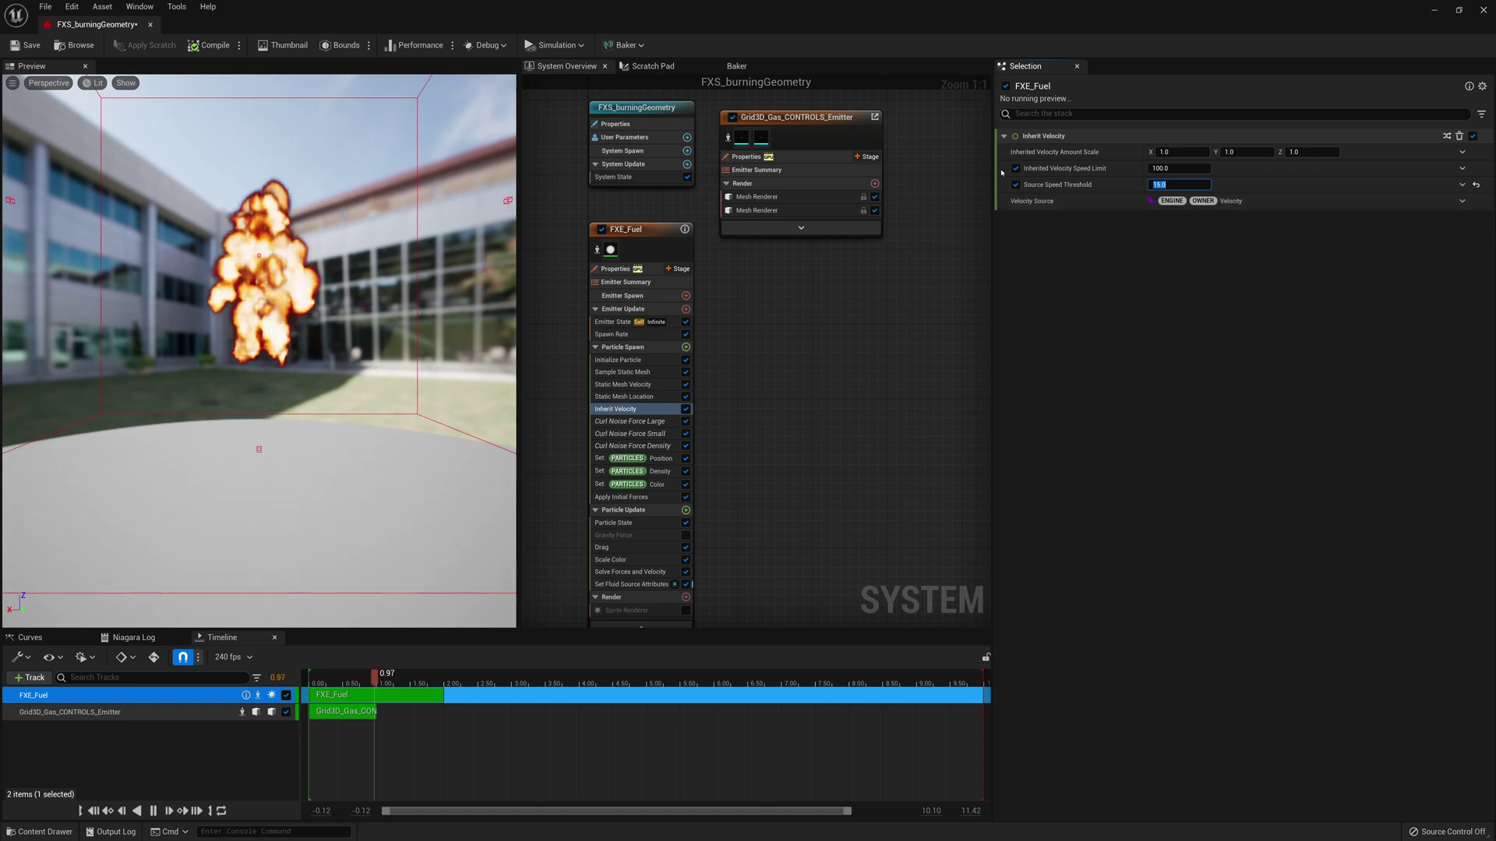
left_click(1185, 168)
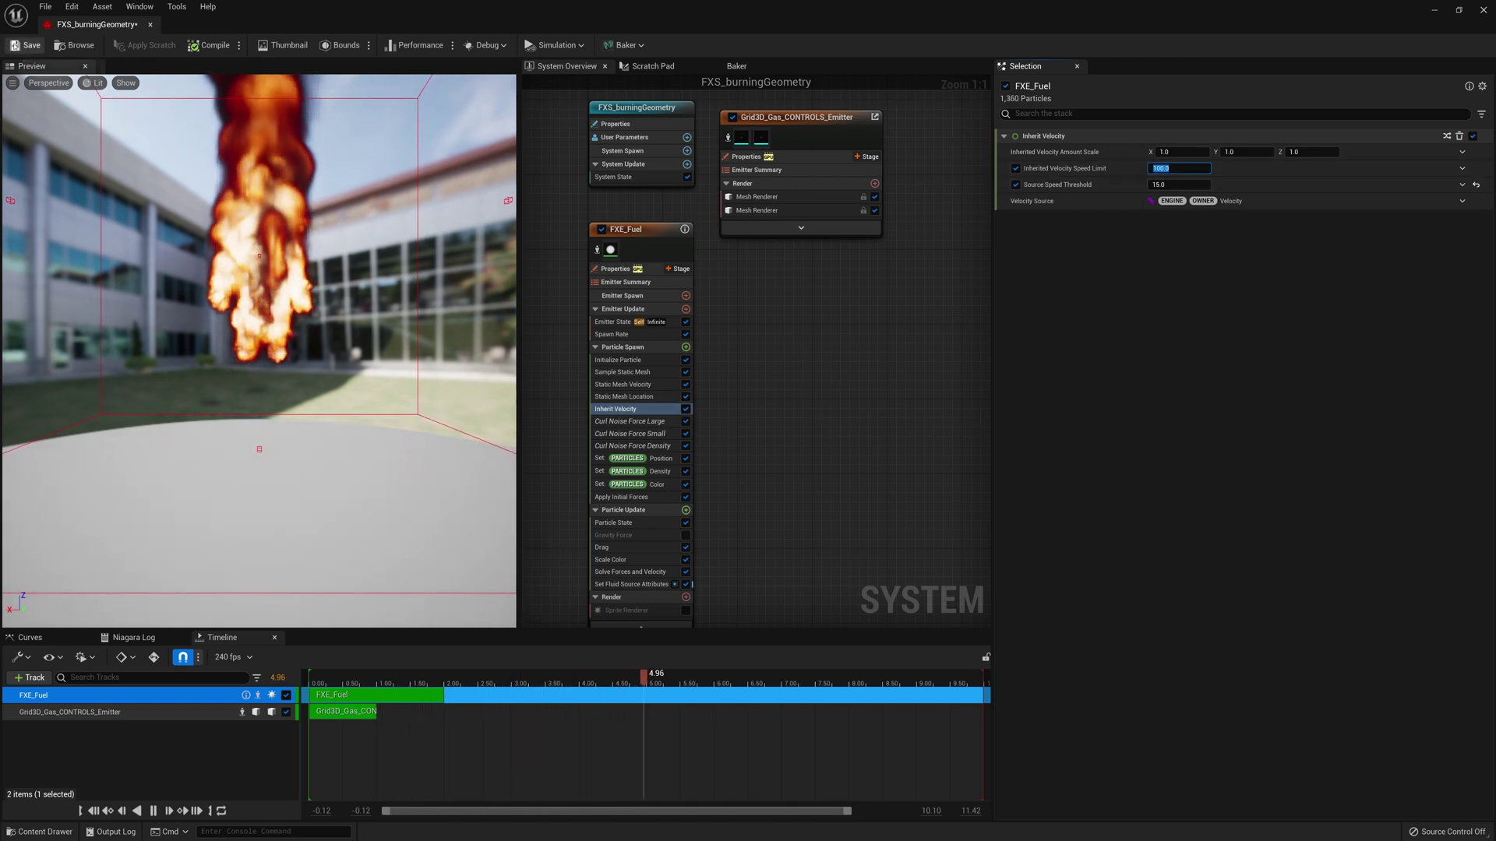
key("ctrl+s")
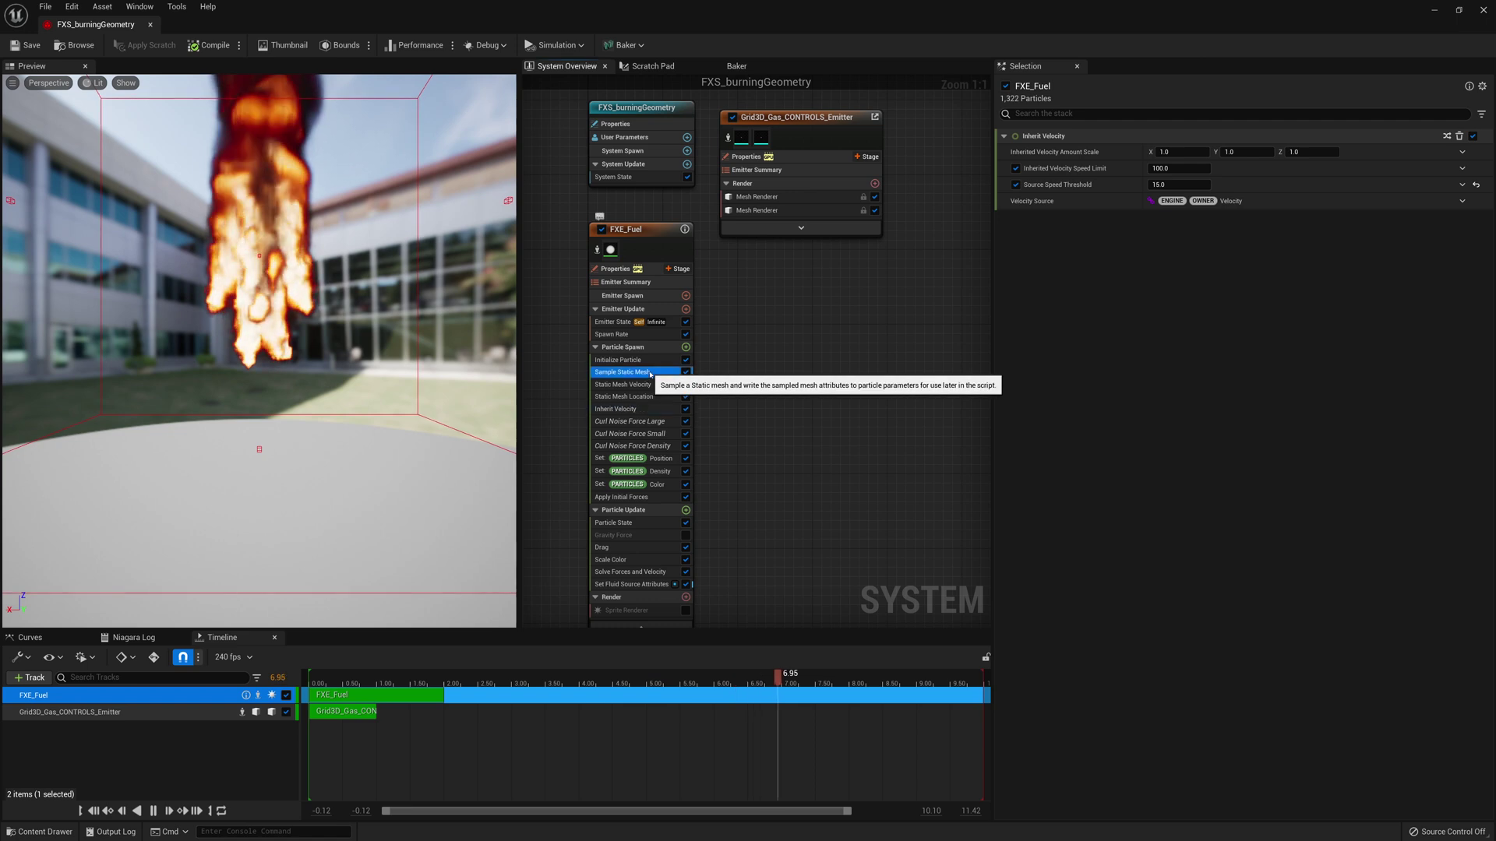
Step: Move Static Mesh Location above Static Mesh Velocity in Particle Spawn, save, and close the editor
left_click(652, 373)
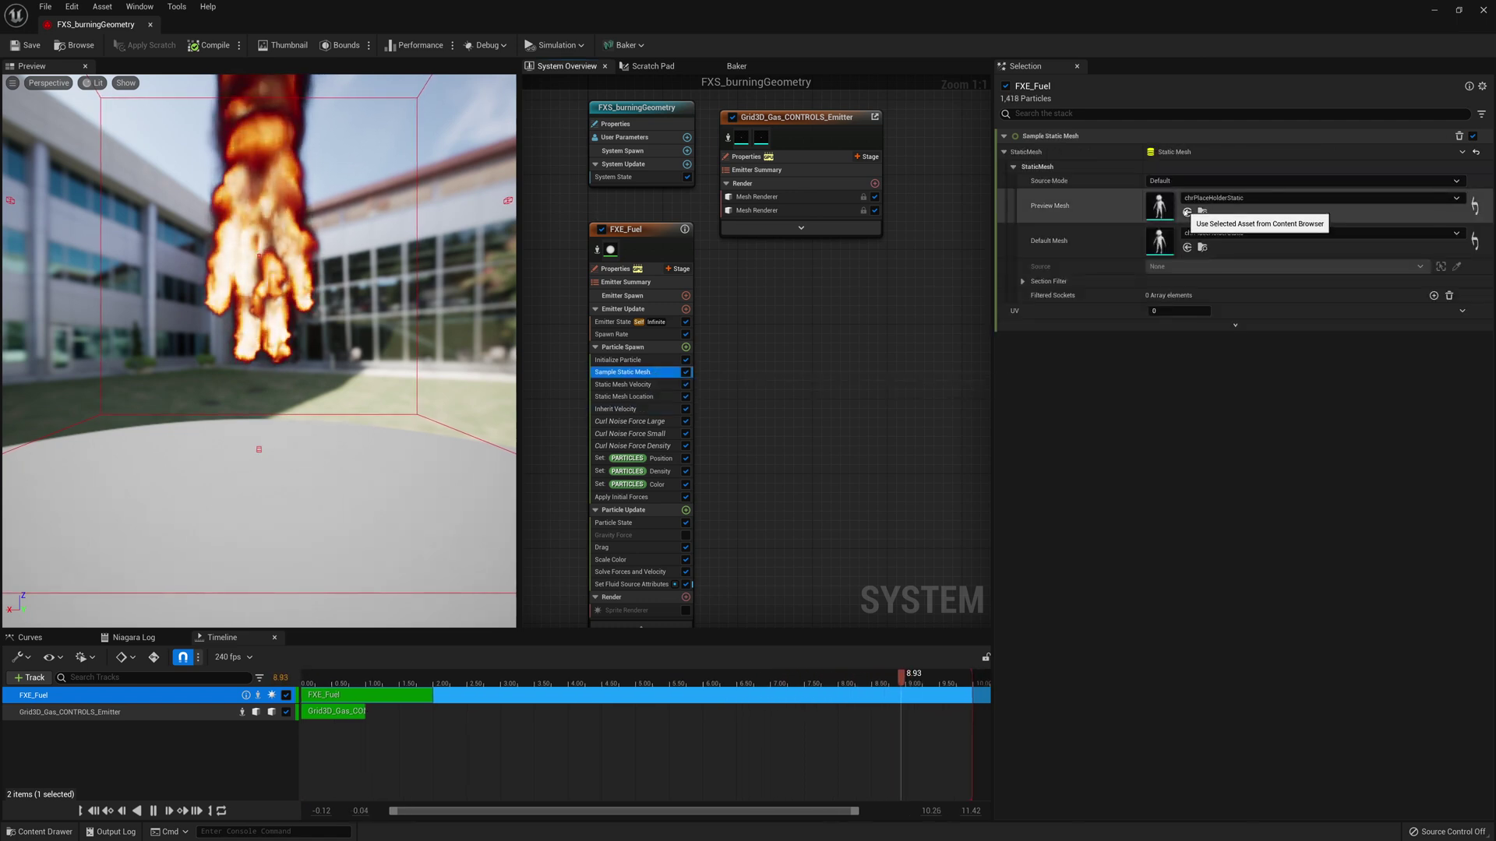
left_click(645, 384)
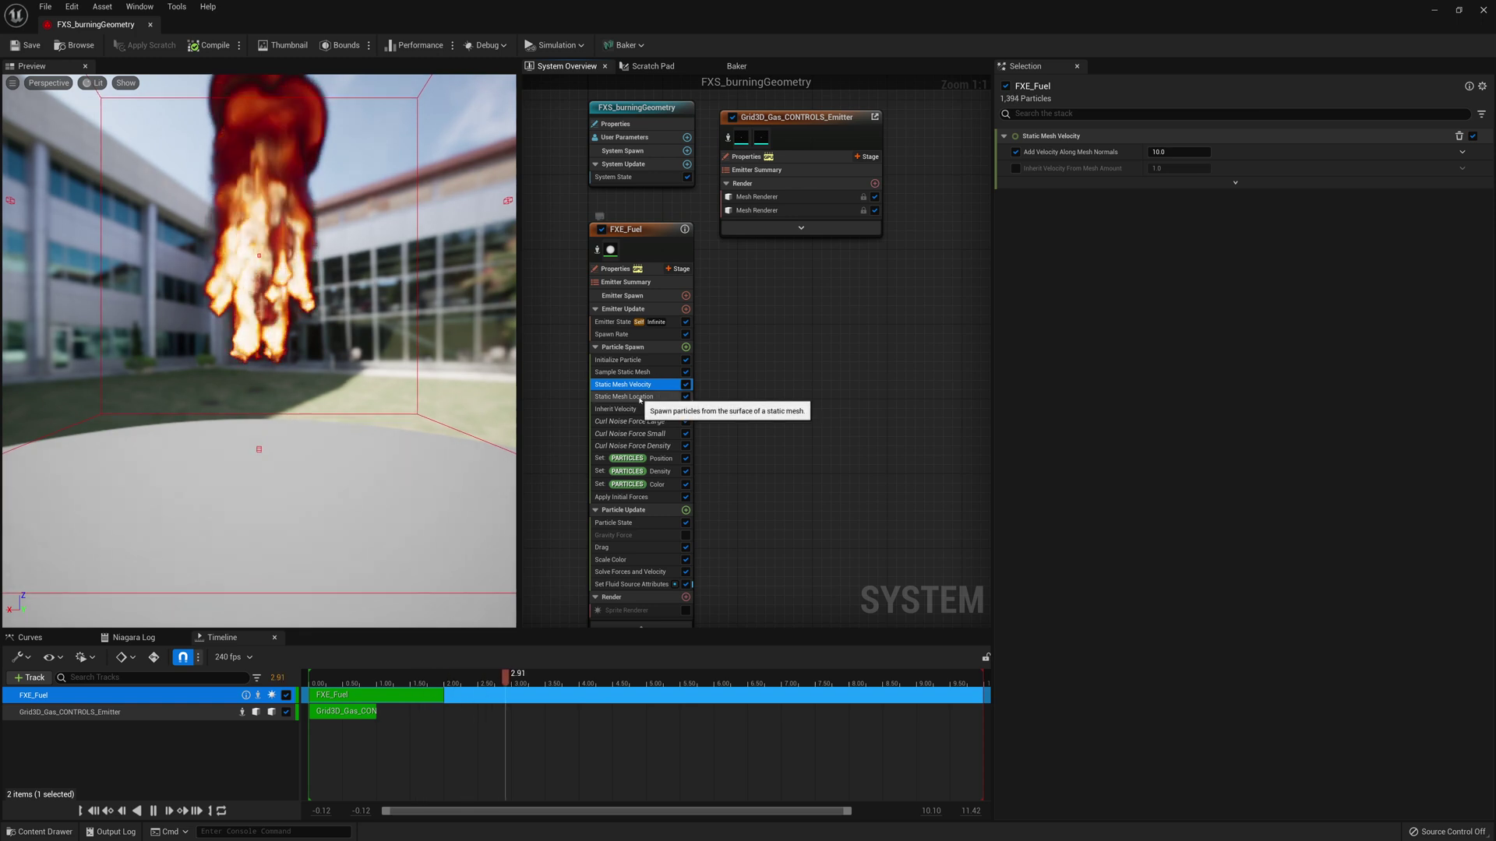
left_click(640, 397)
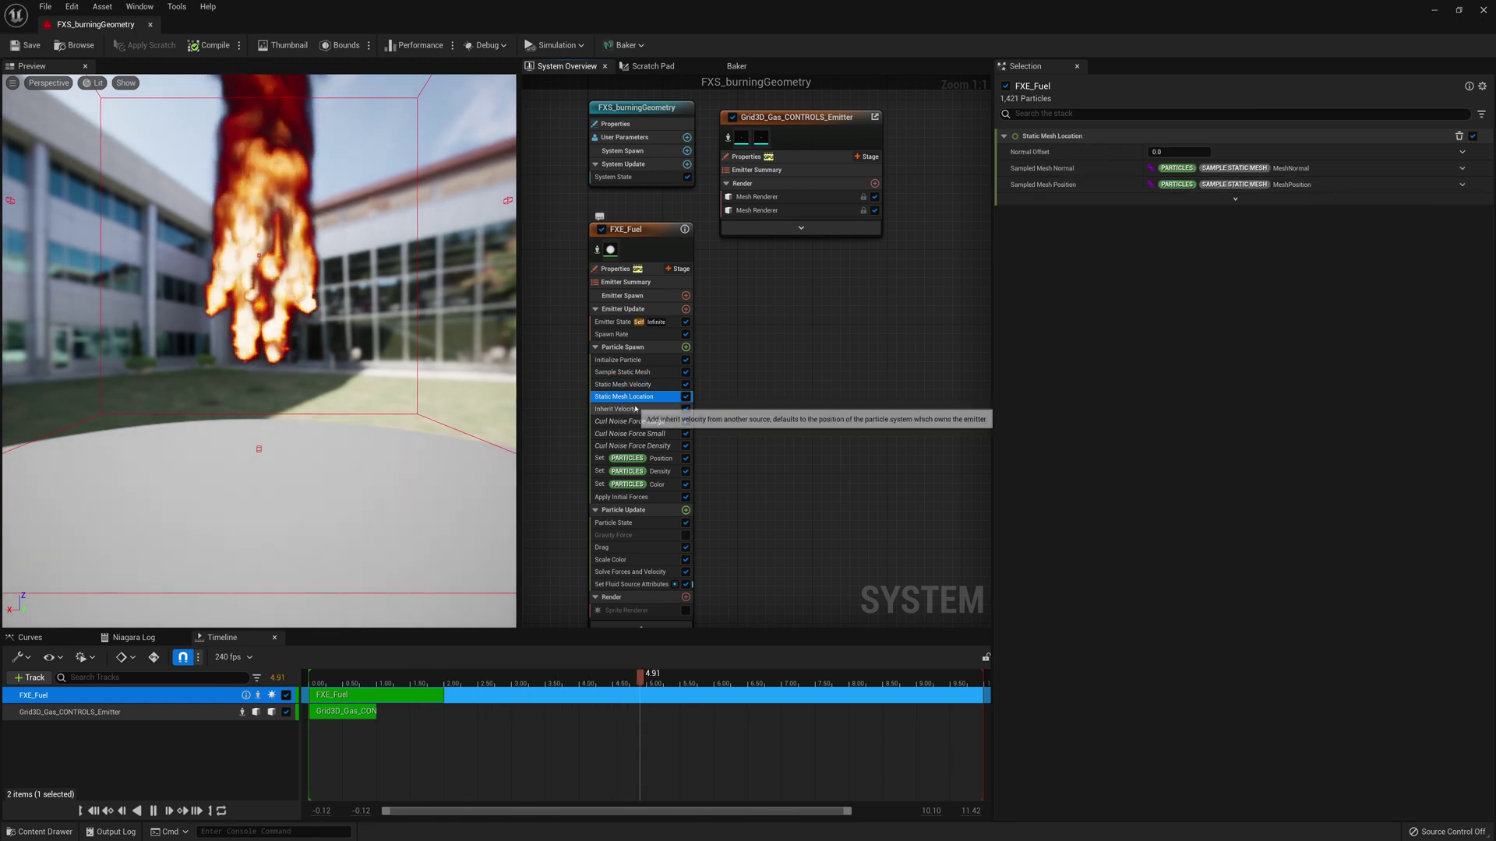
left_click_drag(635, 398, 627, 385)
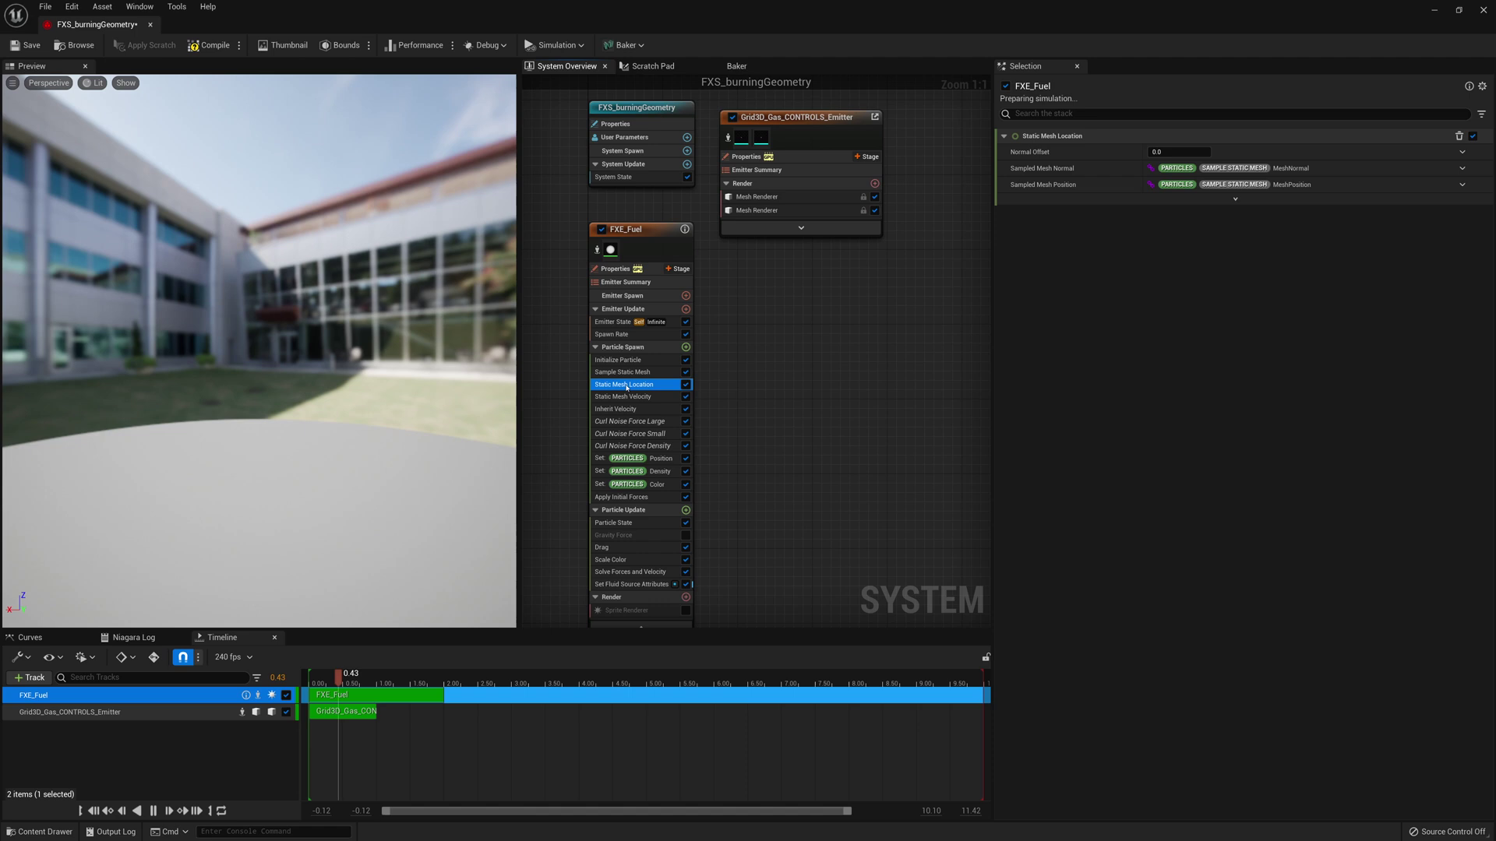
left_click(632, 398)
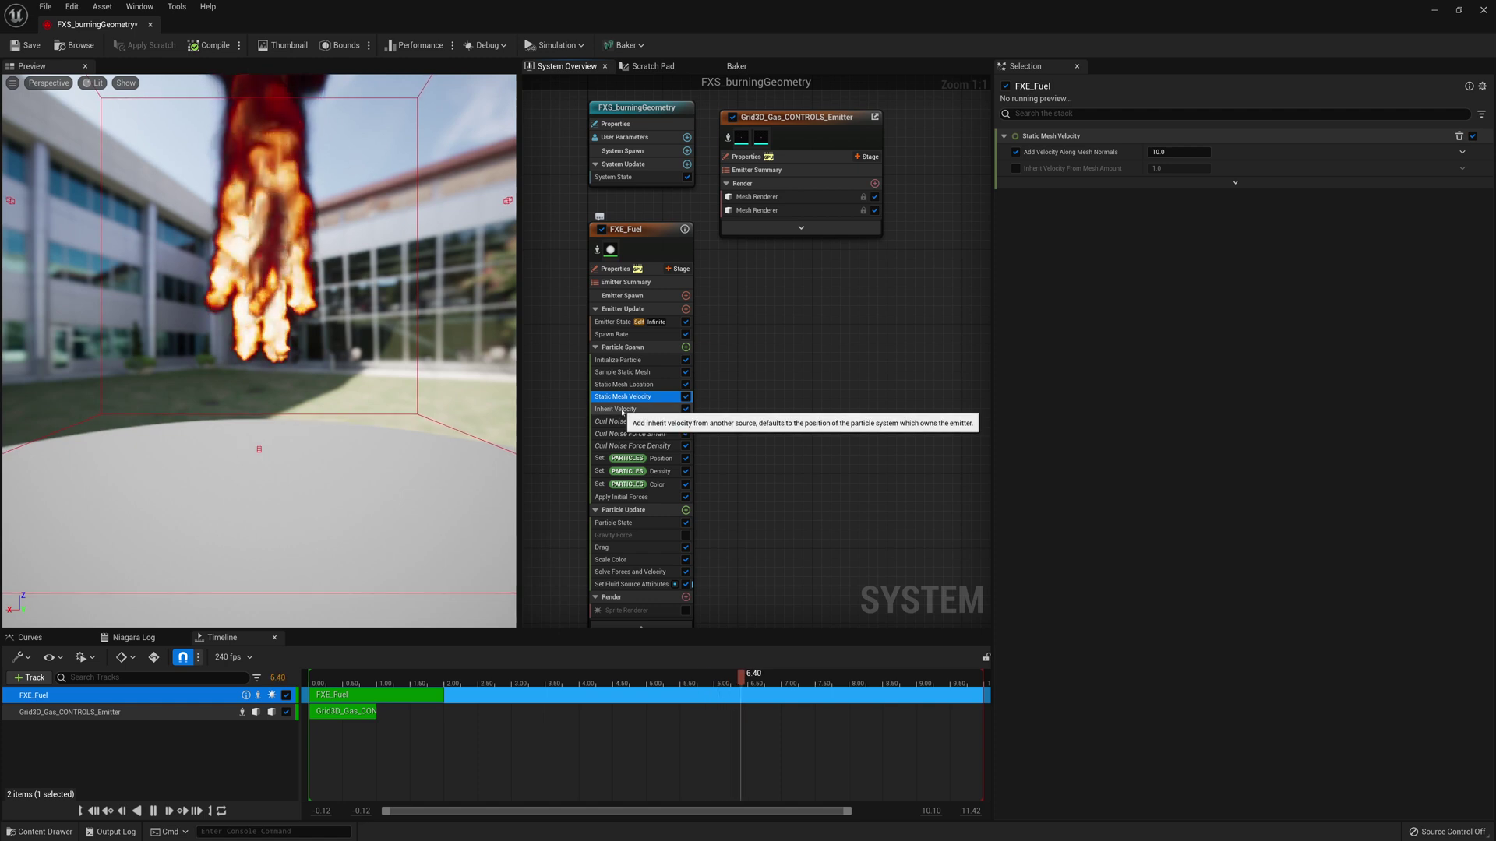
left_click(28, 49)
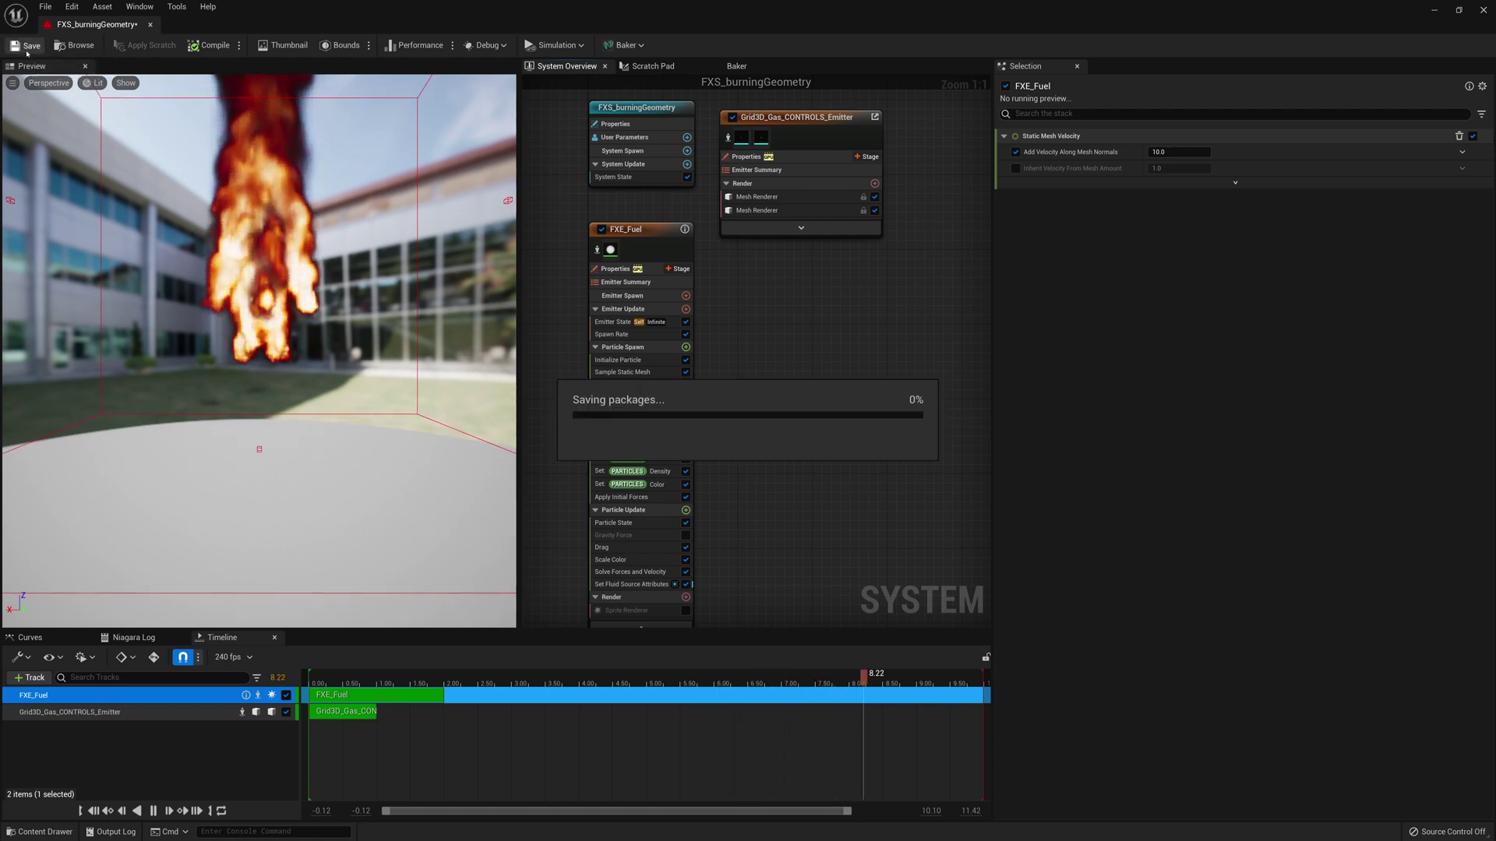
left_click(149, 25)
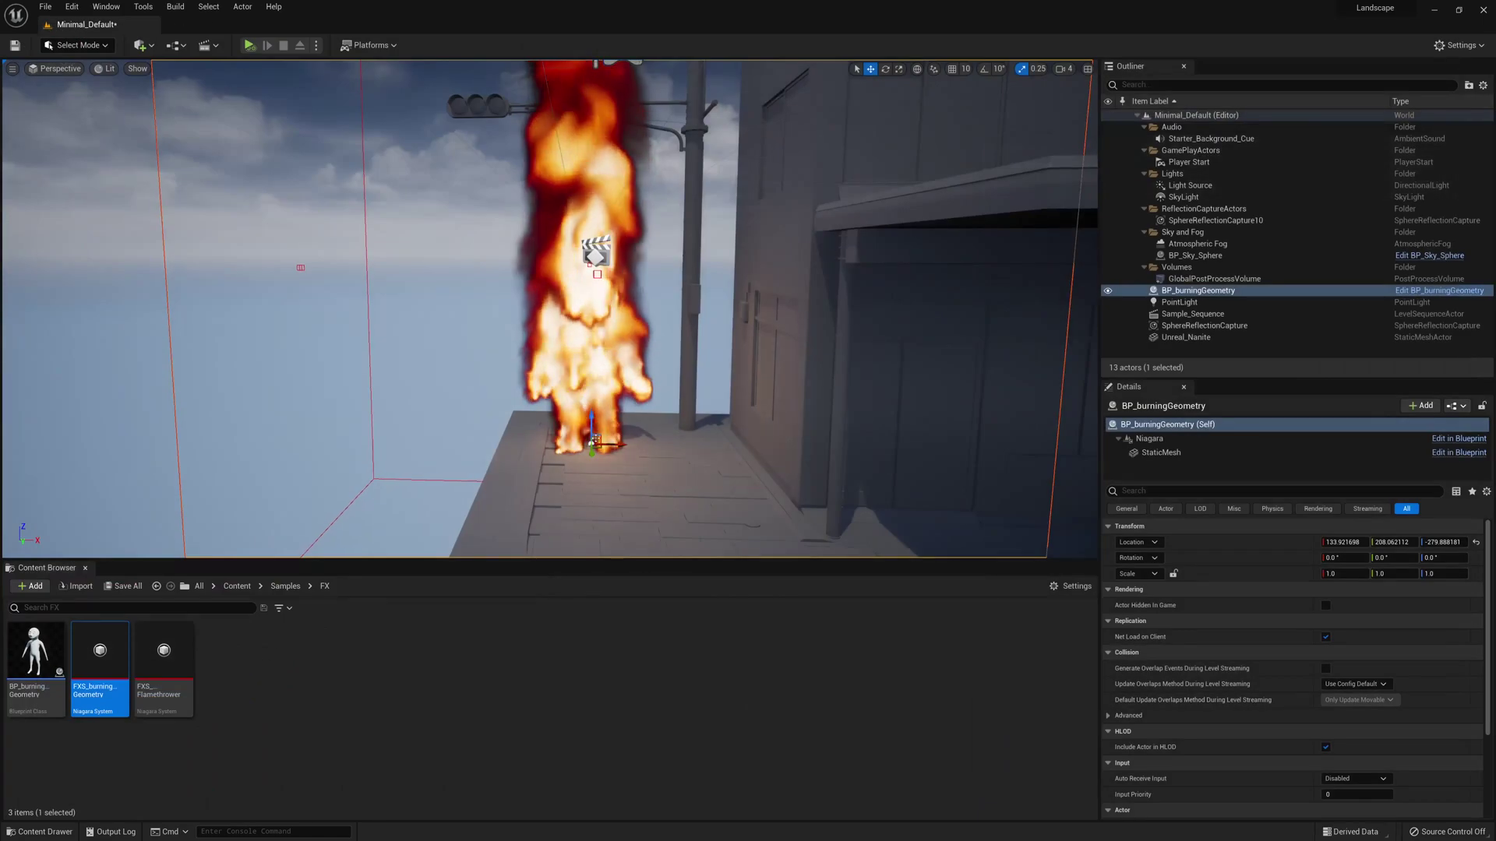
left_click(316, 45)
left_click(363, 142)
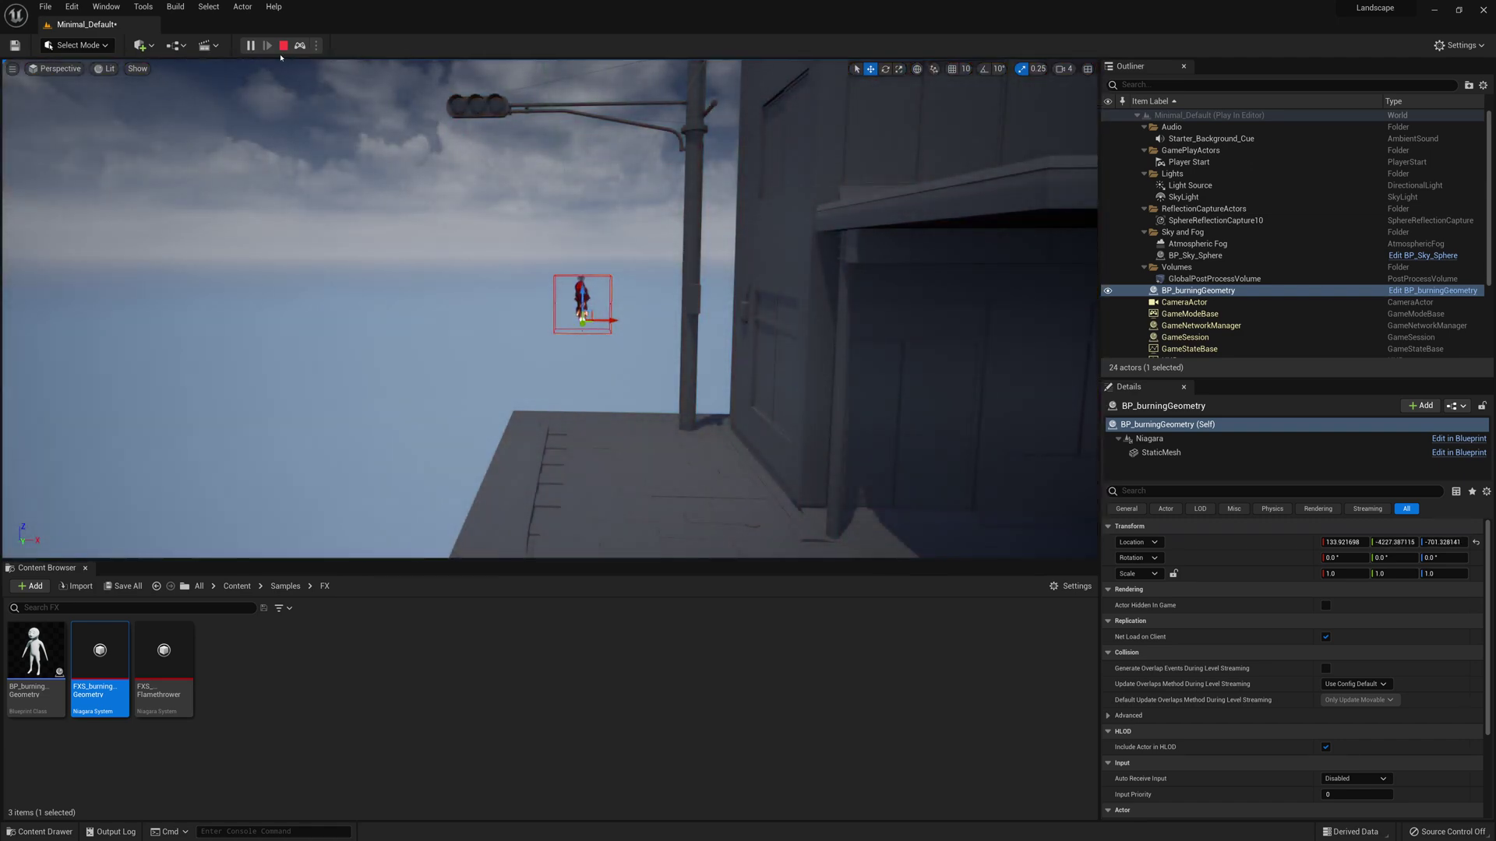
left_click(284, 45)
left_click(317, 45)
left_click(353, 143)
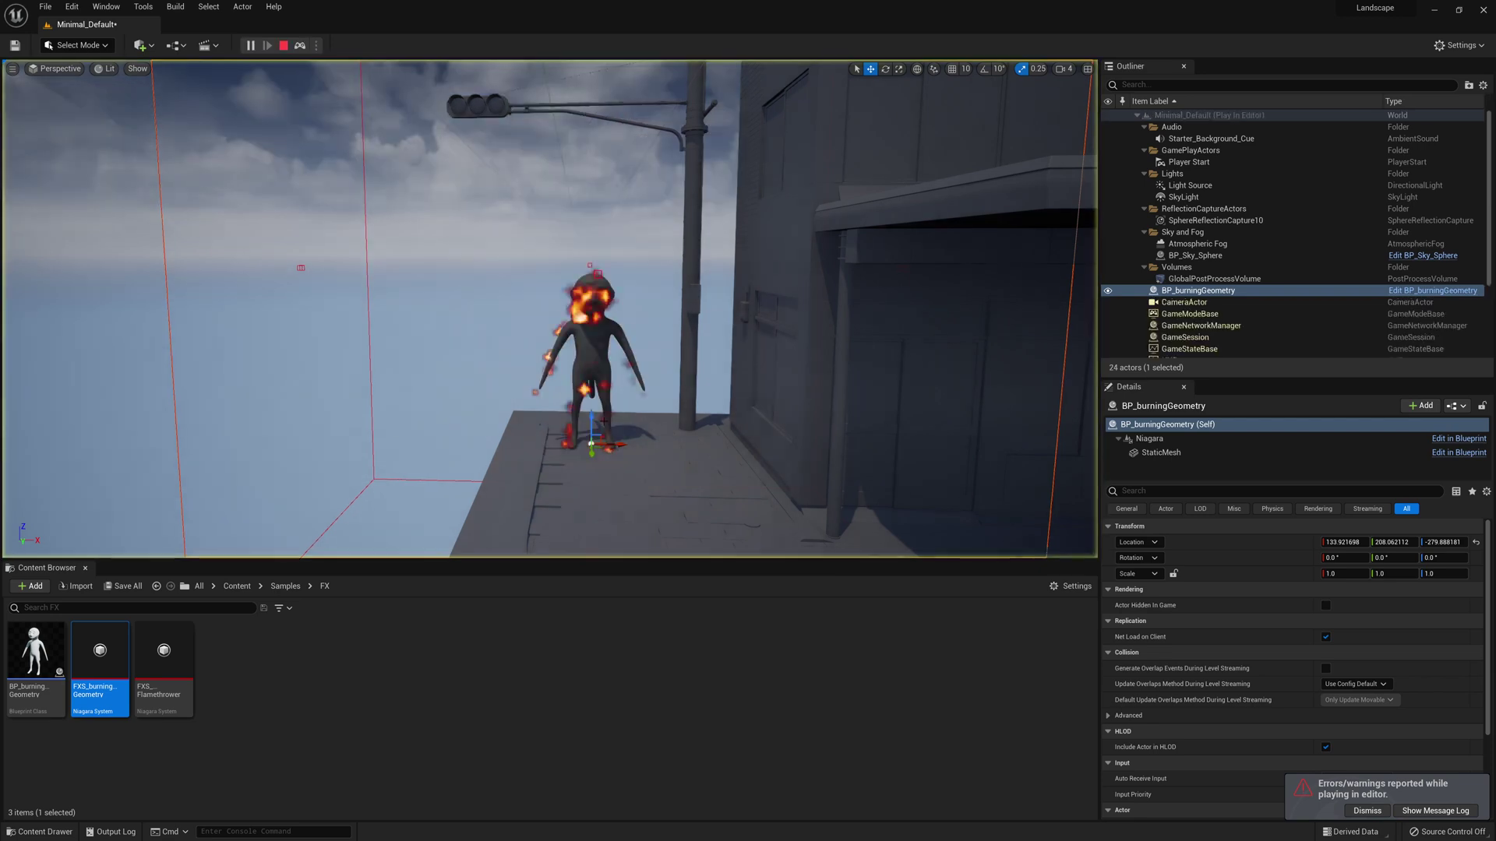
mouse_move(587, 423)
left_mouse_down()
mouse_move(257, 425)
mouse_move(506, 436)
mouse_move(522, 467)
mouse_move(225, 444)
mouse_move(264, 440)
left_mouse_up()
key("Escape")
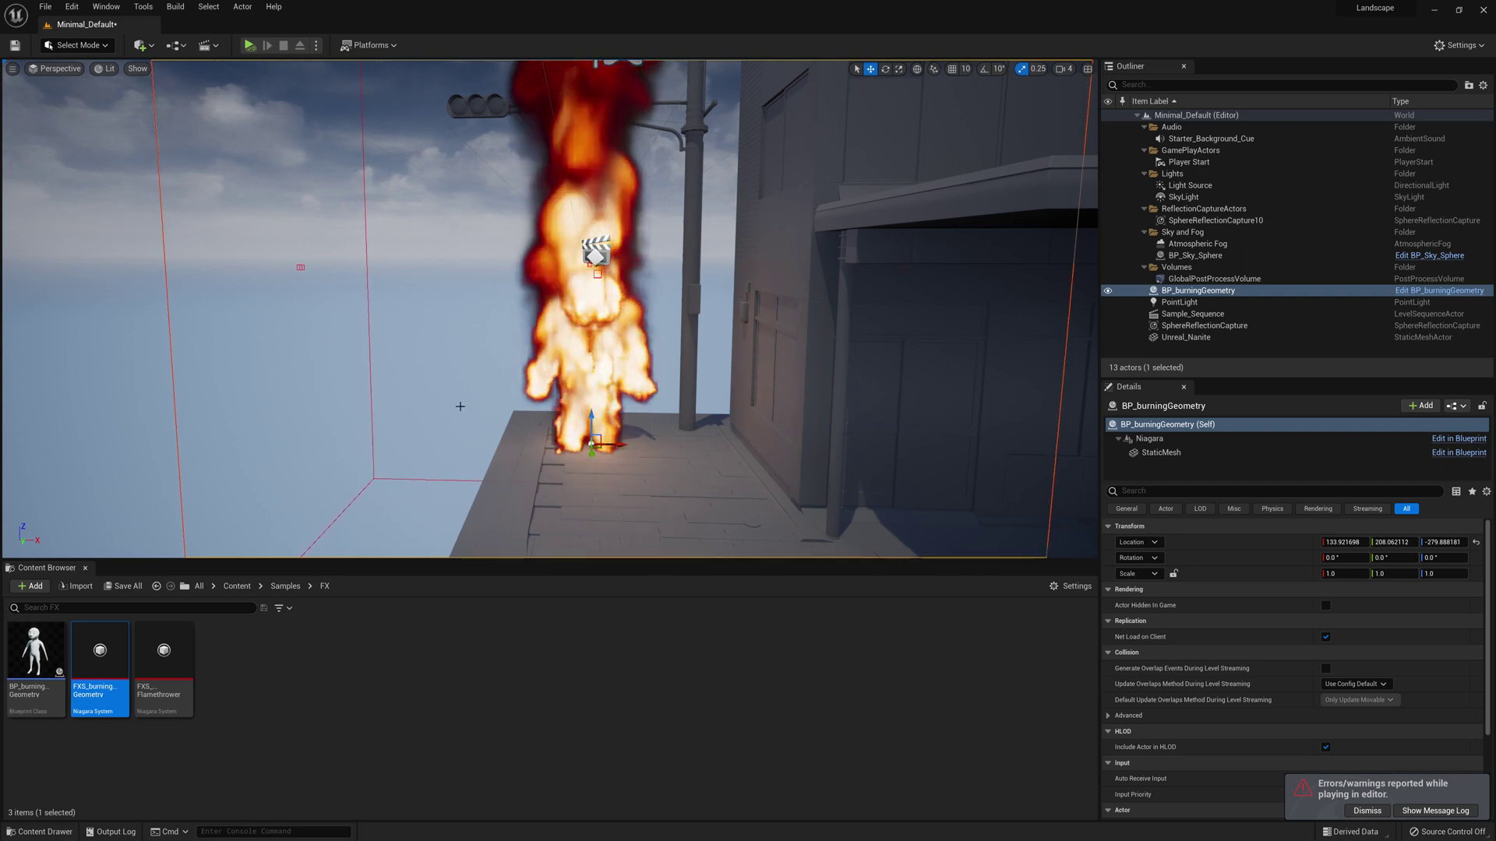
Step: Set the Inherit Velocity module's Inherited Velocity Speed Limit to -100 in FXS_burningGeometry and save
double_click(85, 660)
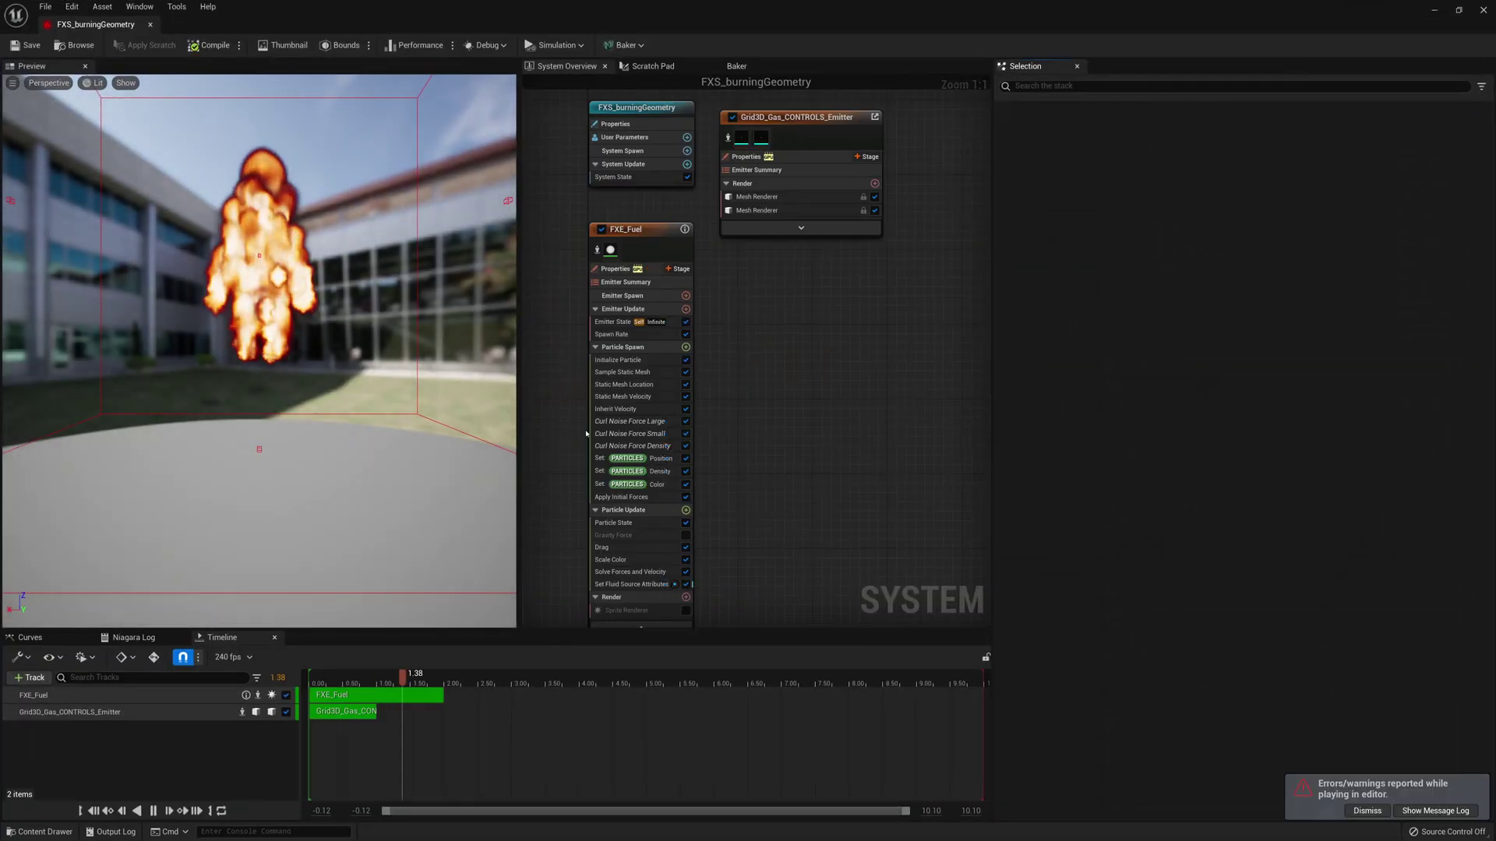
left_click(613, 411)
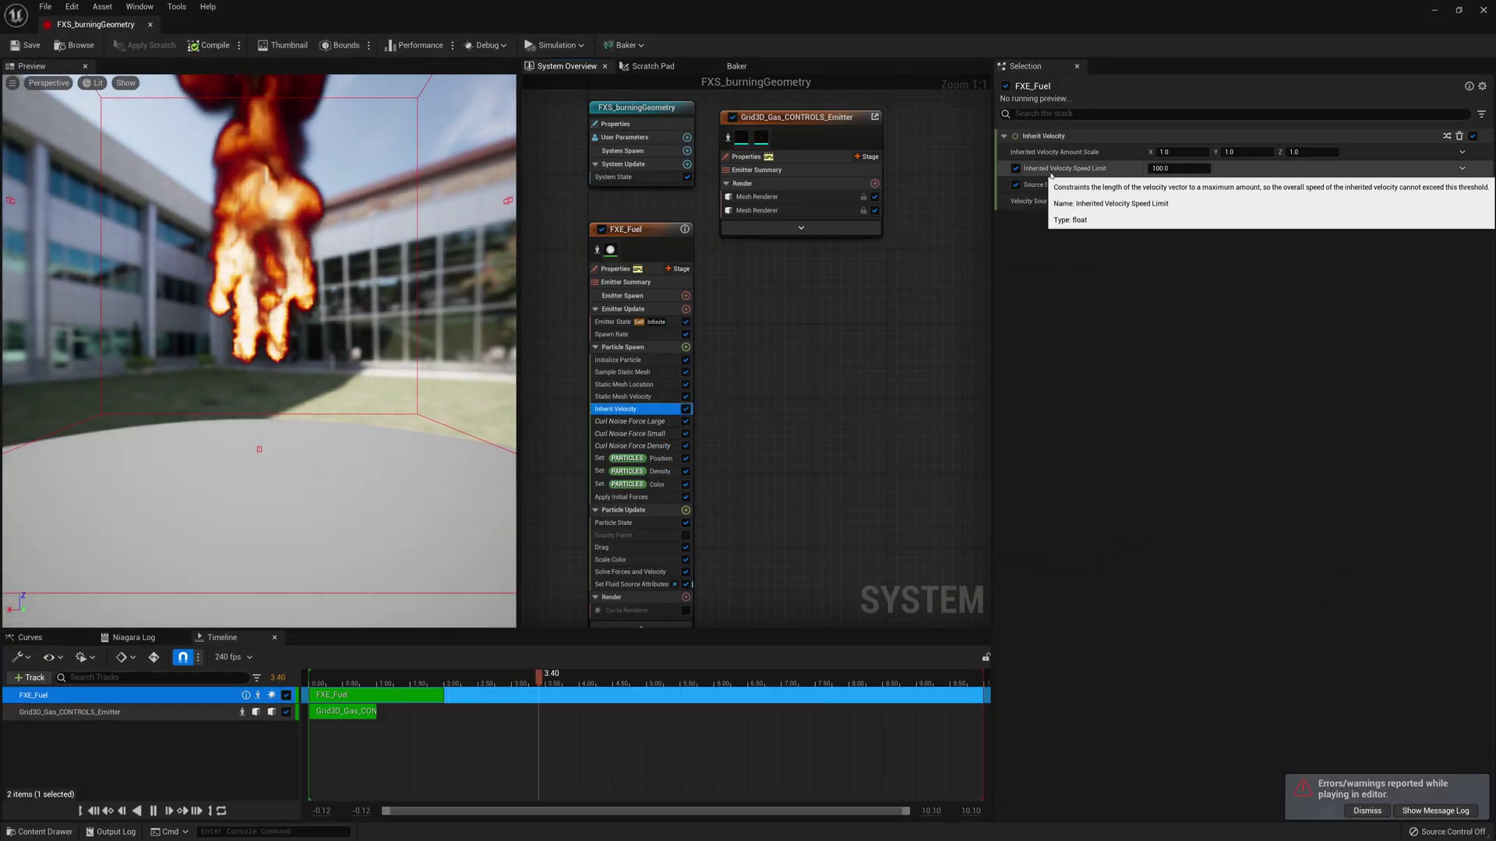
left_click(1176, 168)
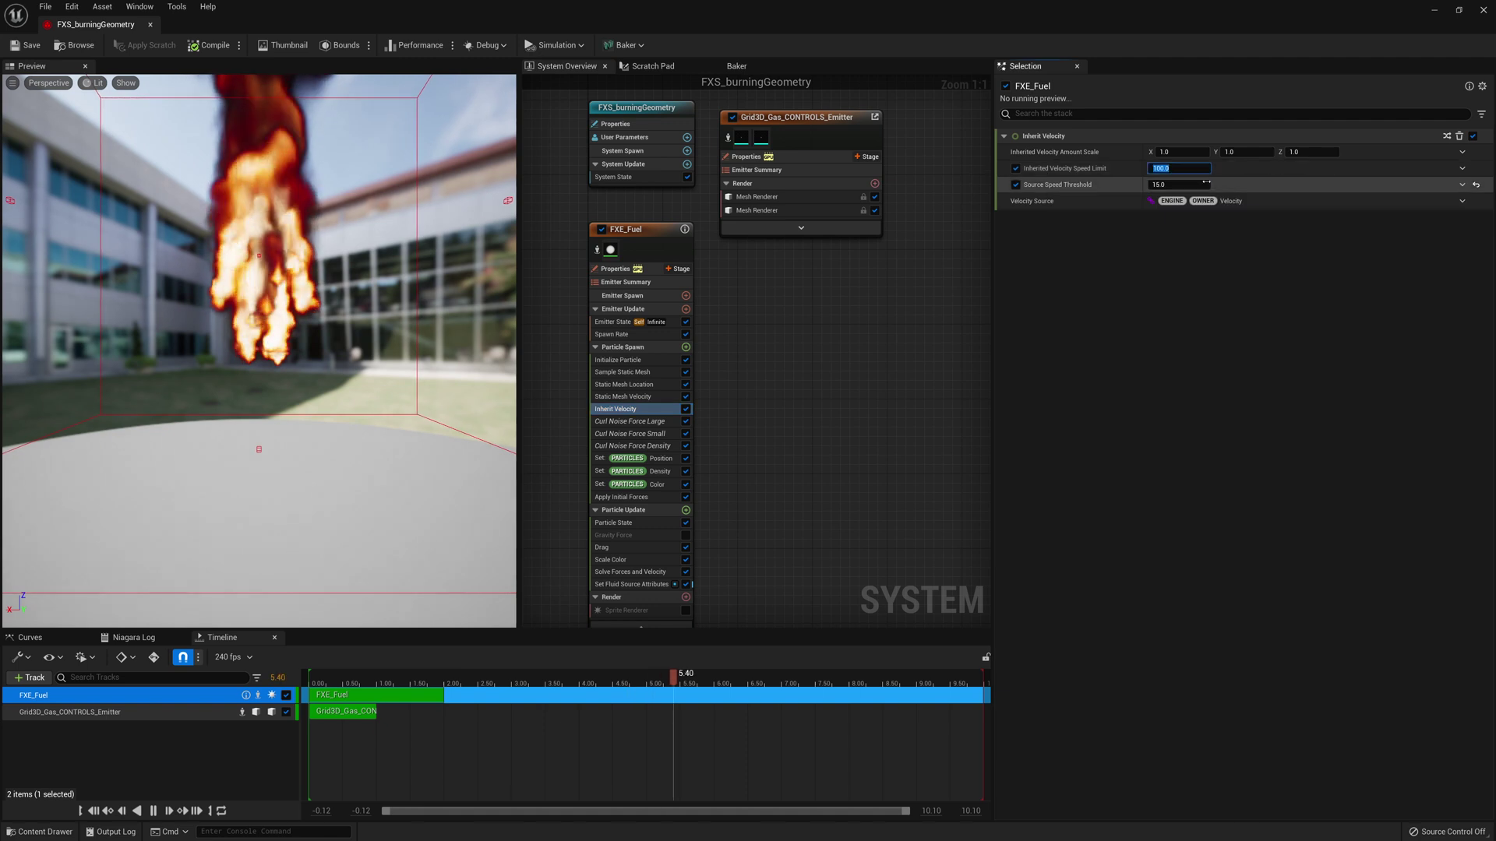
type("-100")
key("Return")
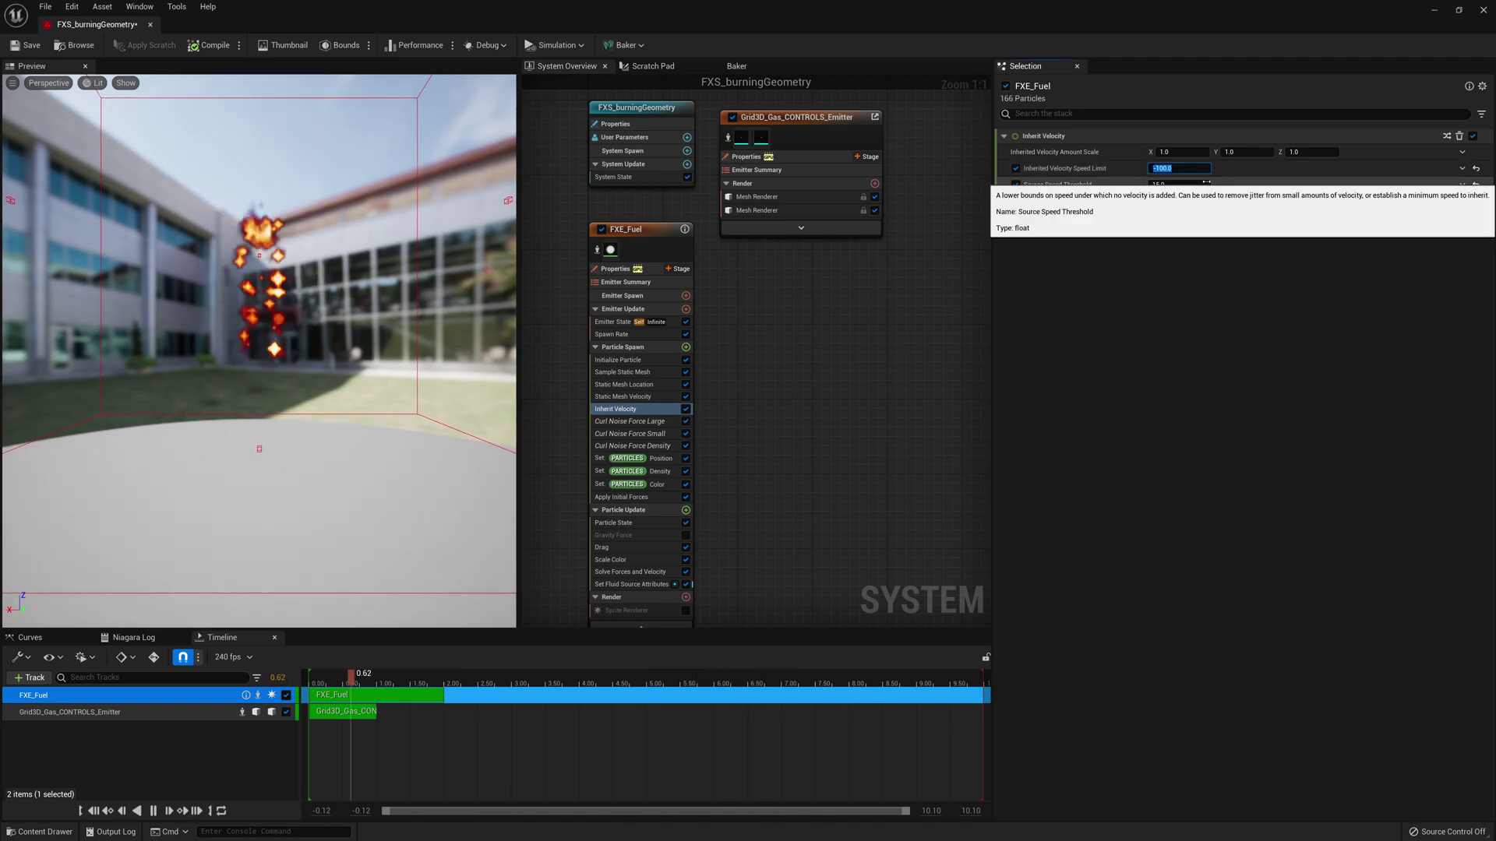
left_click(26, 45)
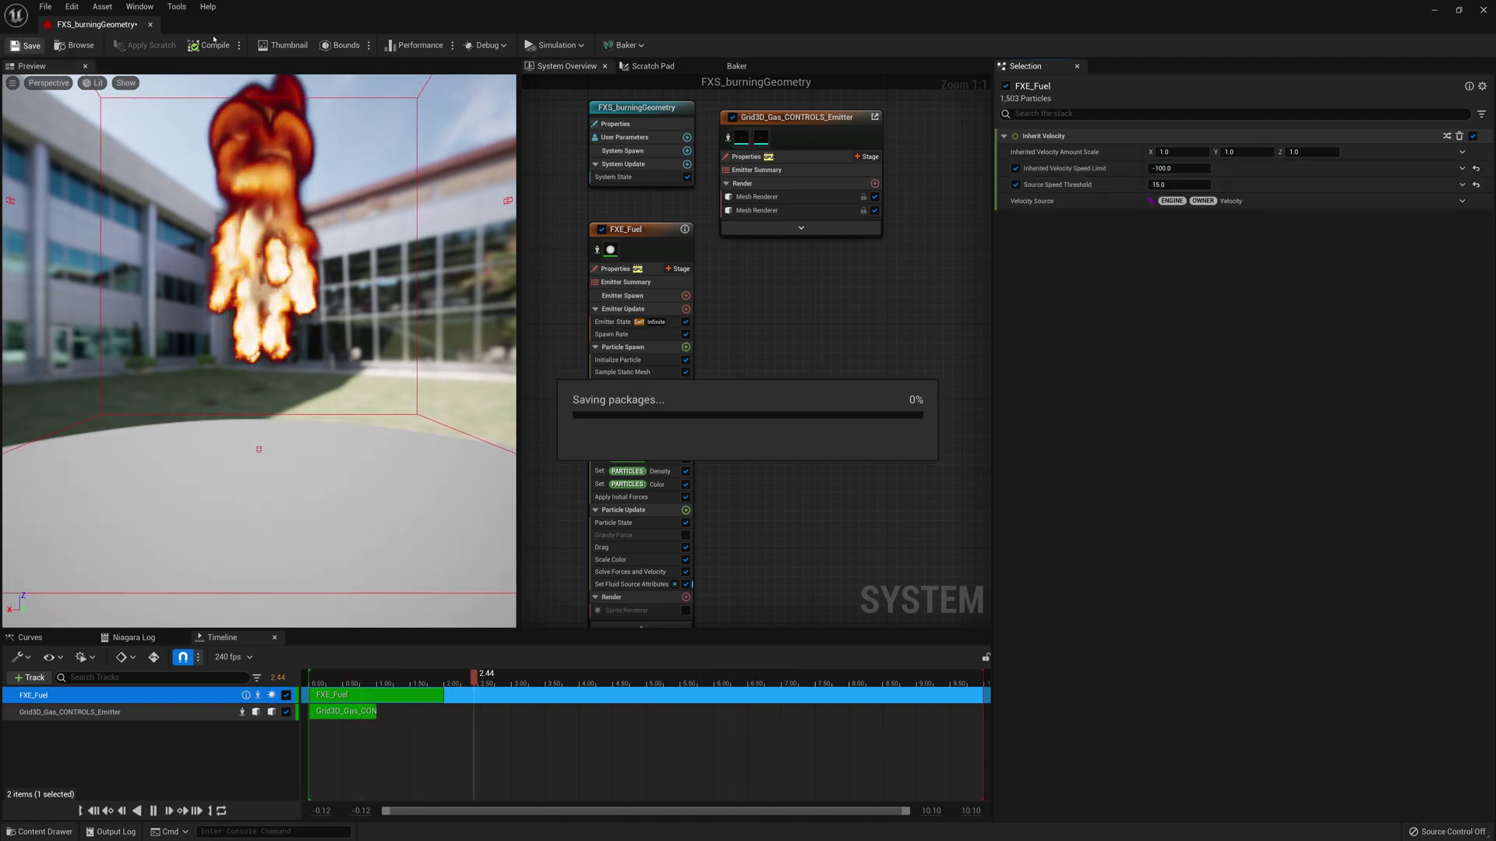
left_click(151, 24)
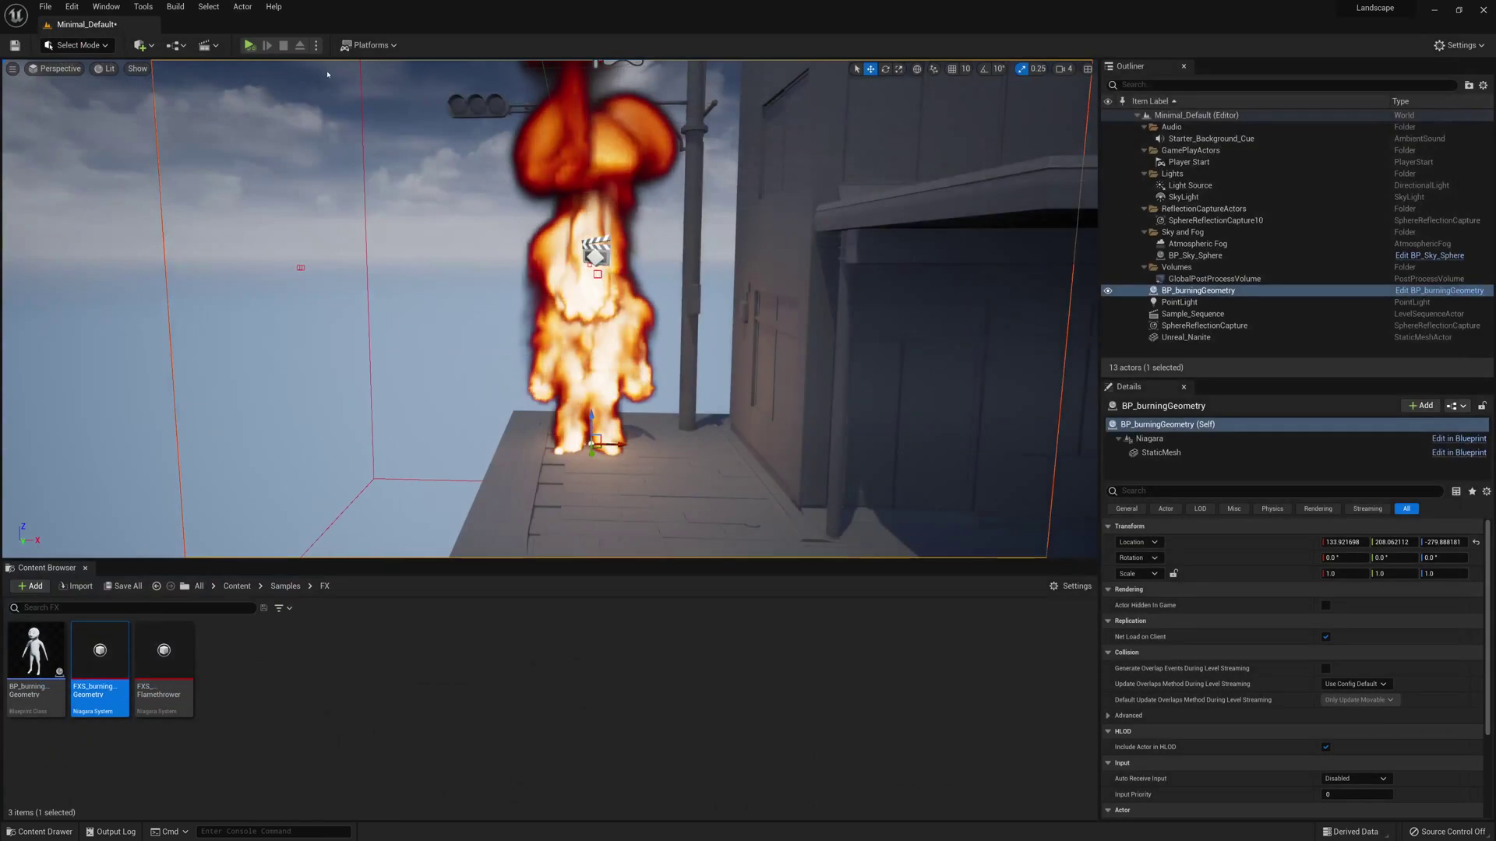
left_click(316, 46)
left_click(342, 144)
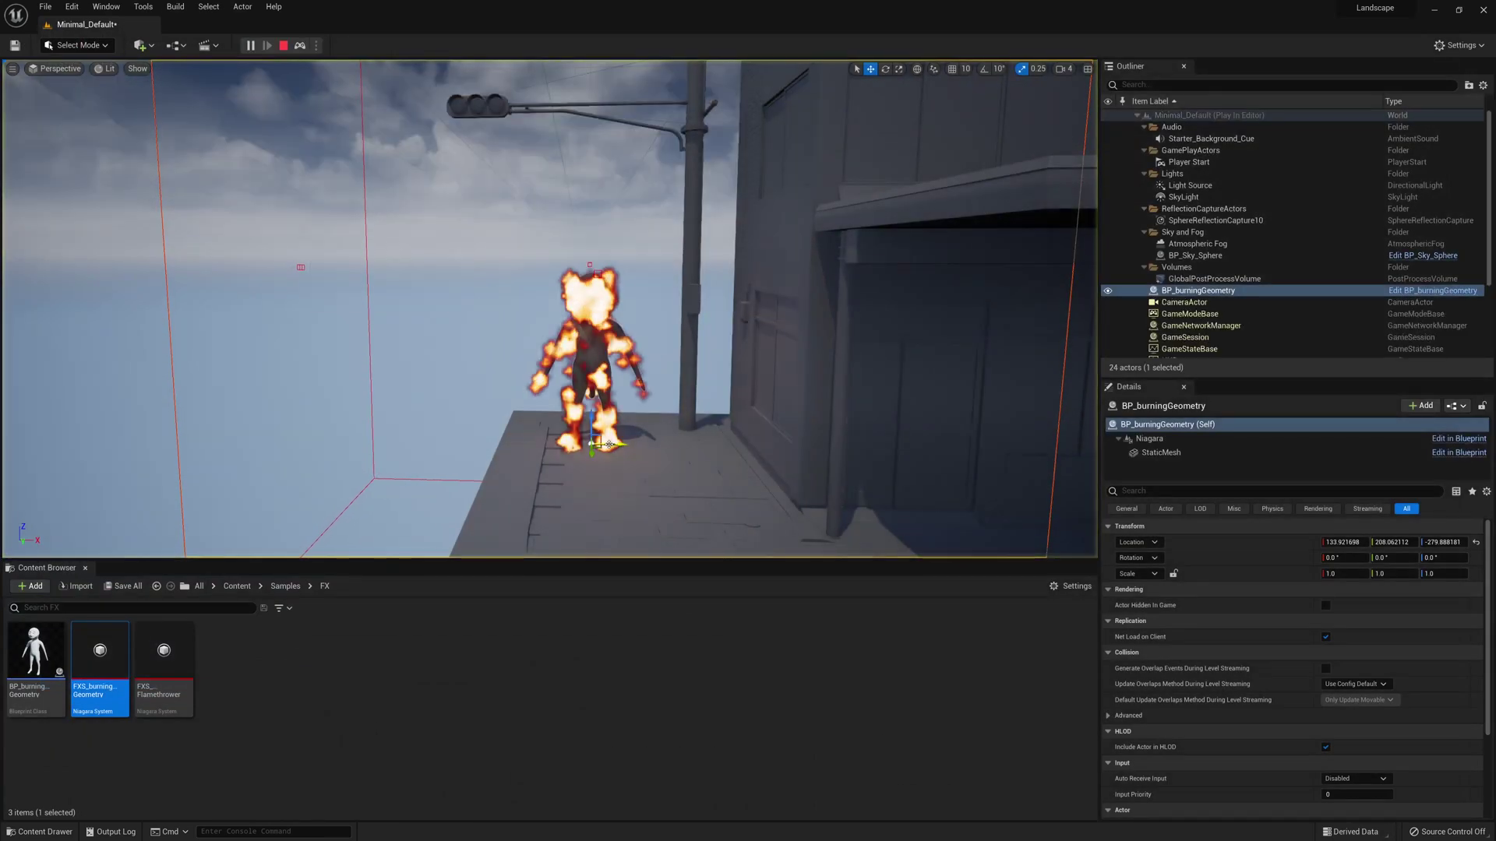
left_click_drag(614, 444, 325, 415)
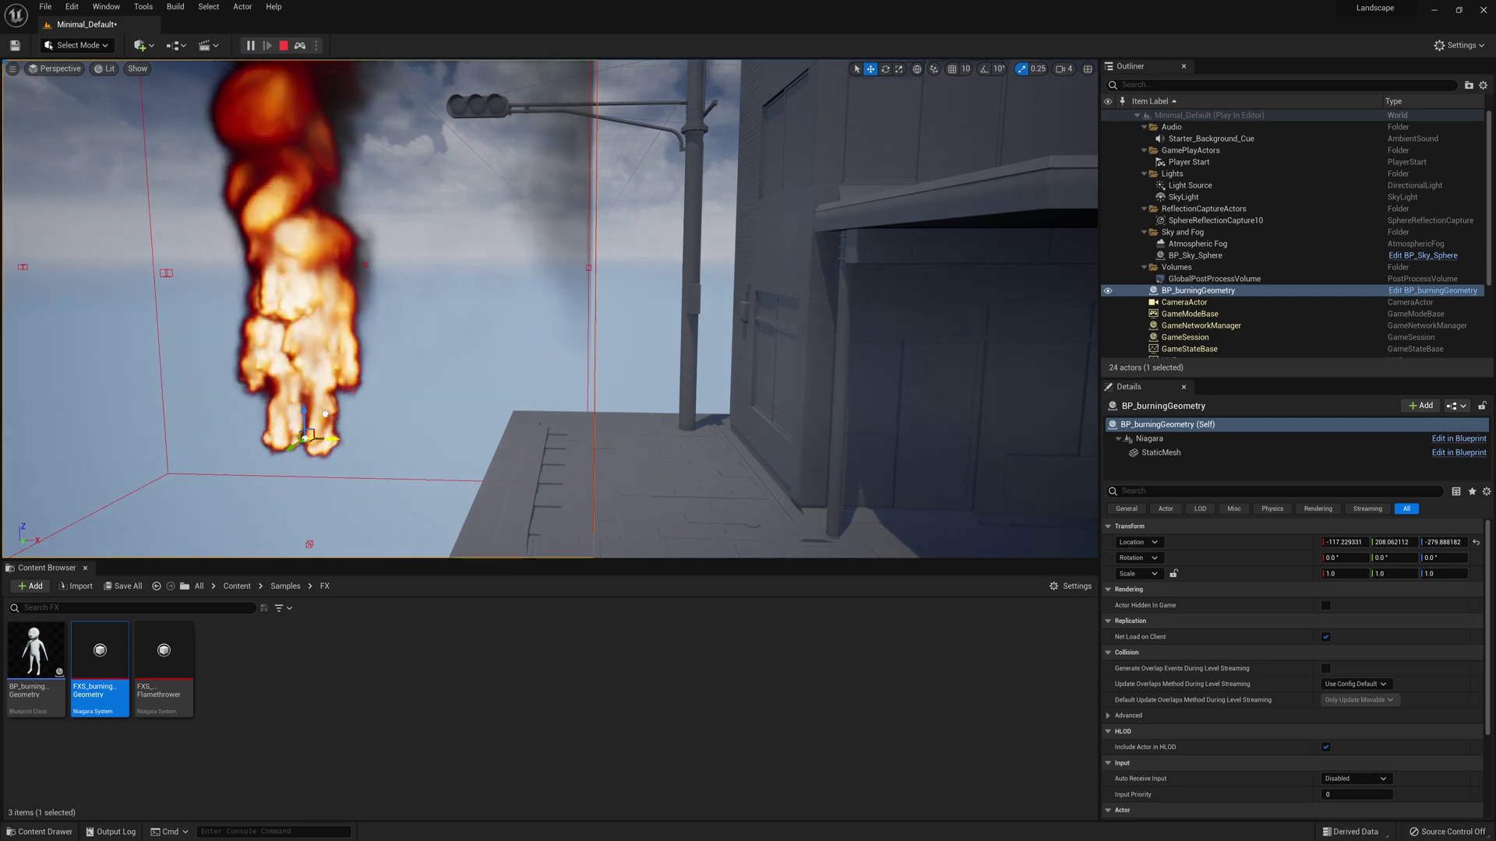
left_click_drag(328, 413, 440, 433)
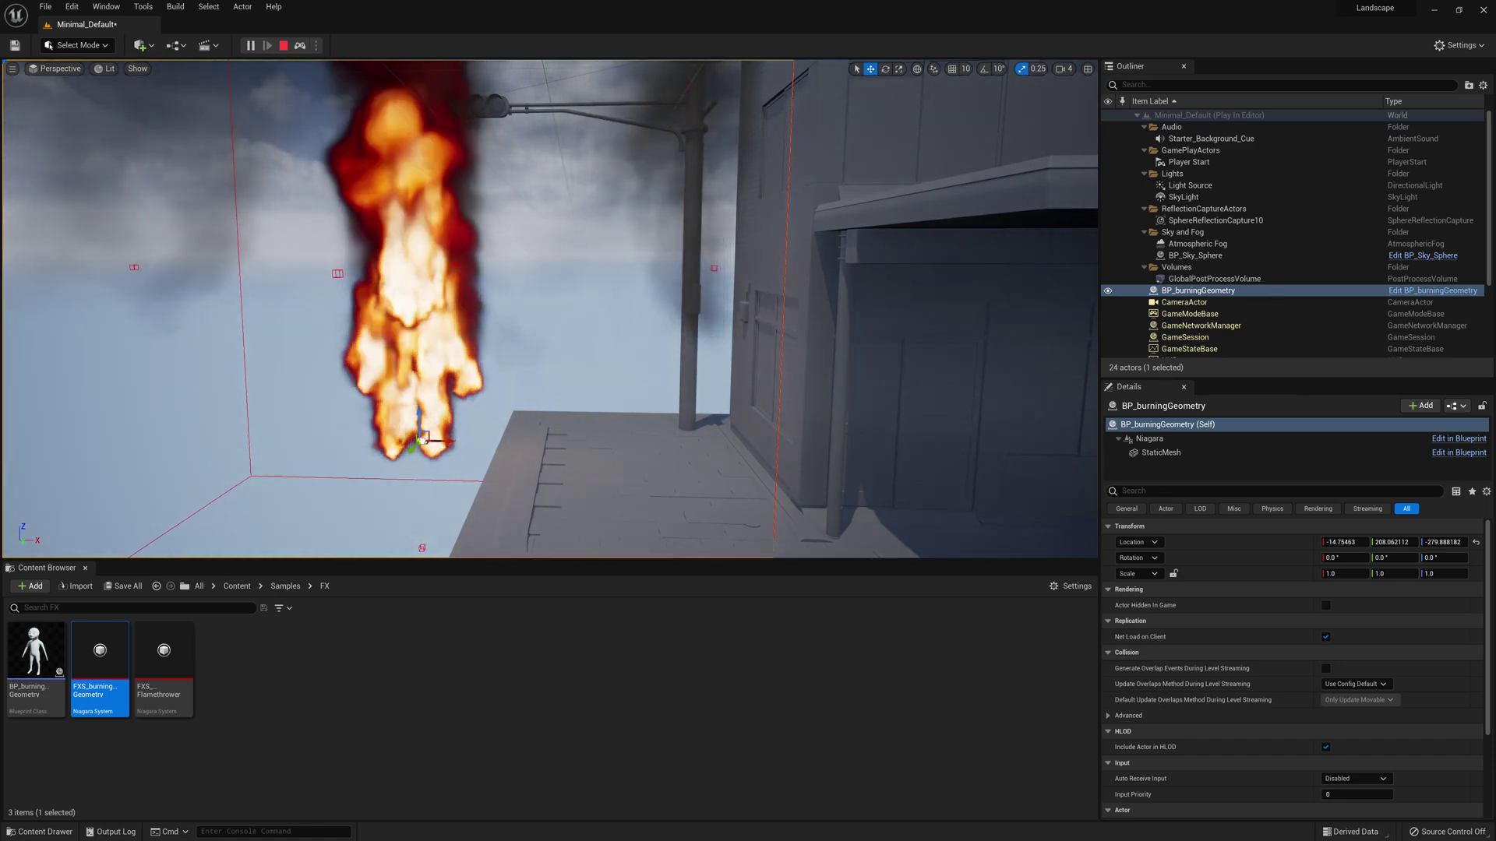
left_click_drag(428, 433, 286, 372)
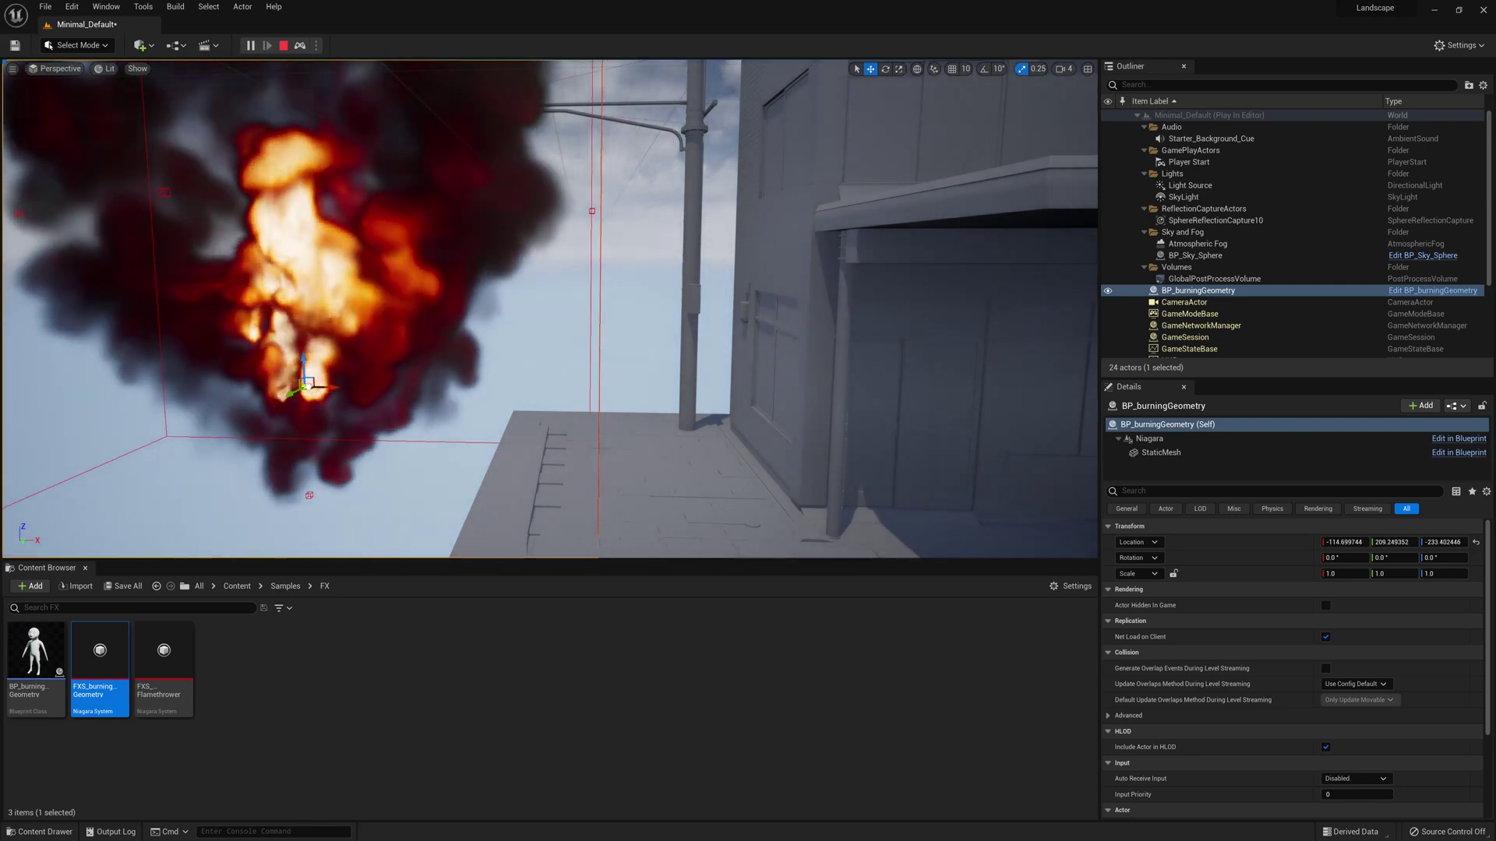
left_click_drag(306, 385, 405, 378)
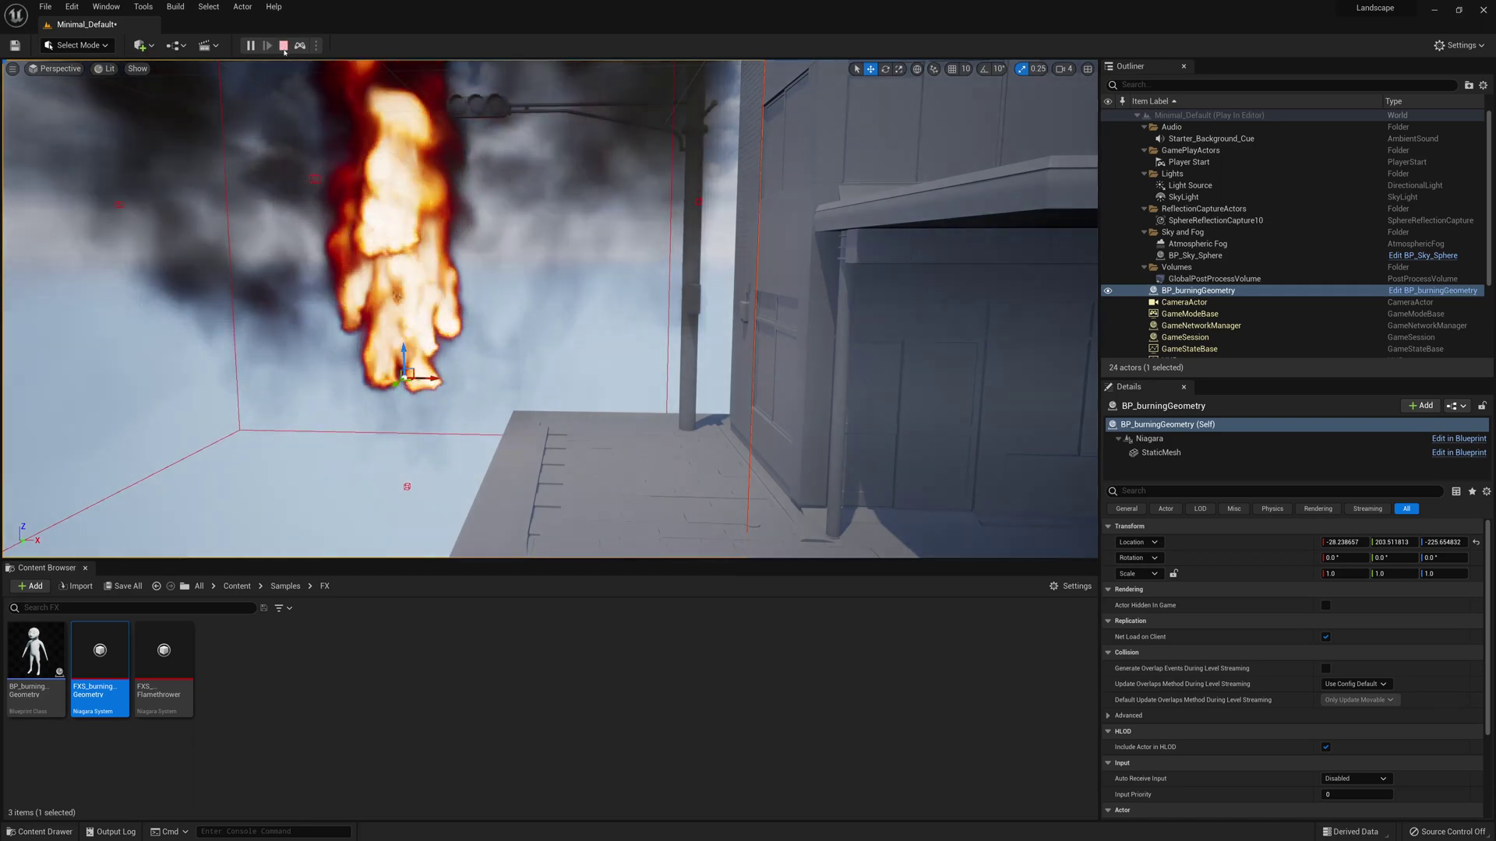
left_click(284, 46)
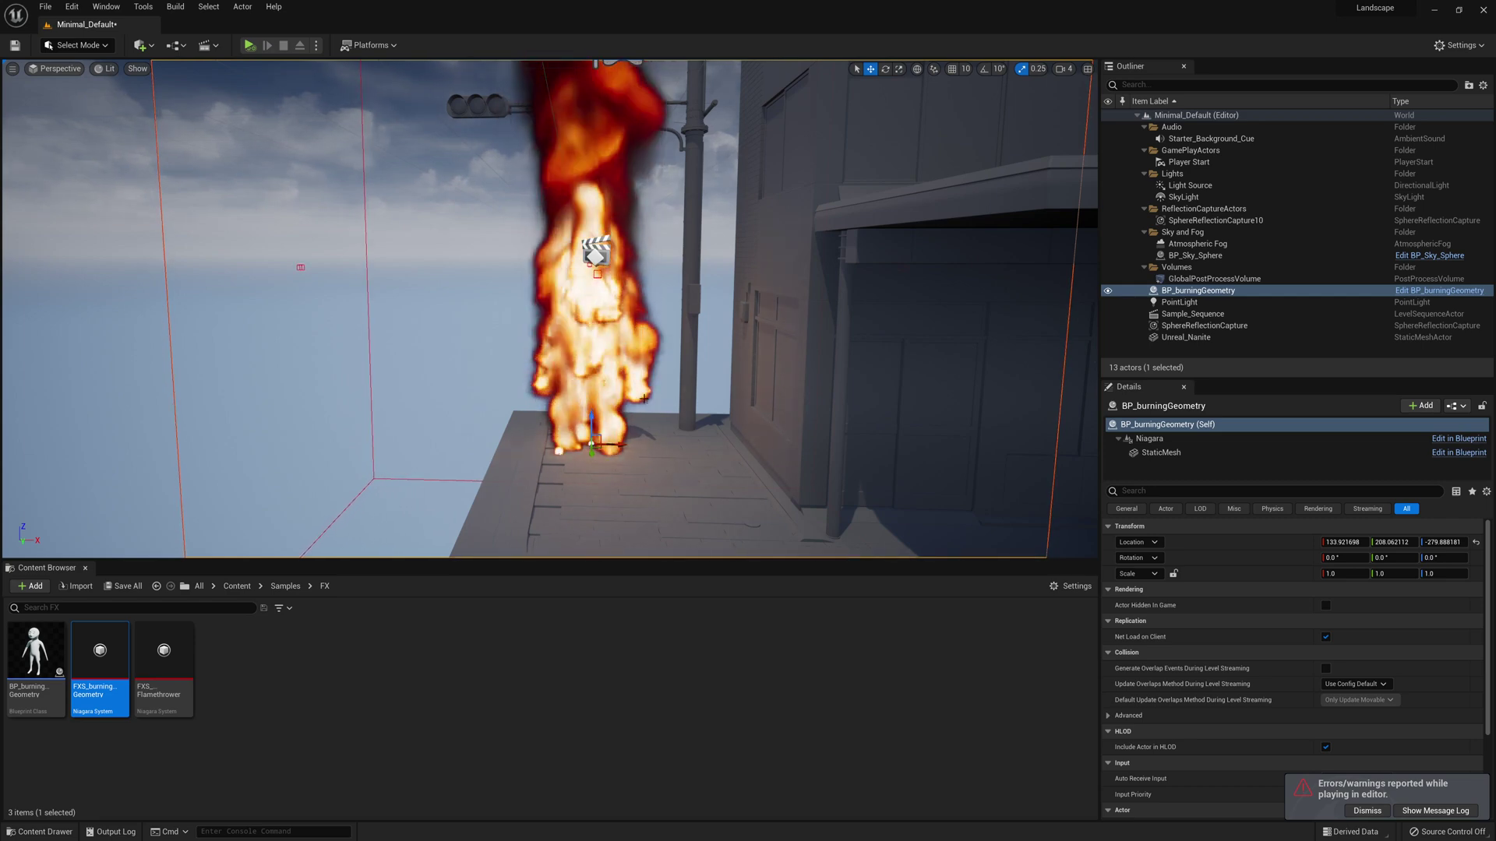
mouse_move(643, 399)
left_mouse_down("alt")
mouse_move(592, 397)
mouse_move(643, 399)
left_mouse_up("alt")
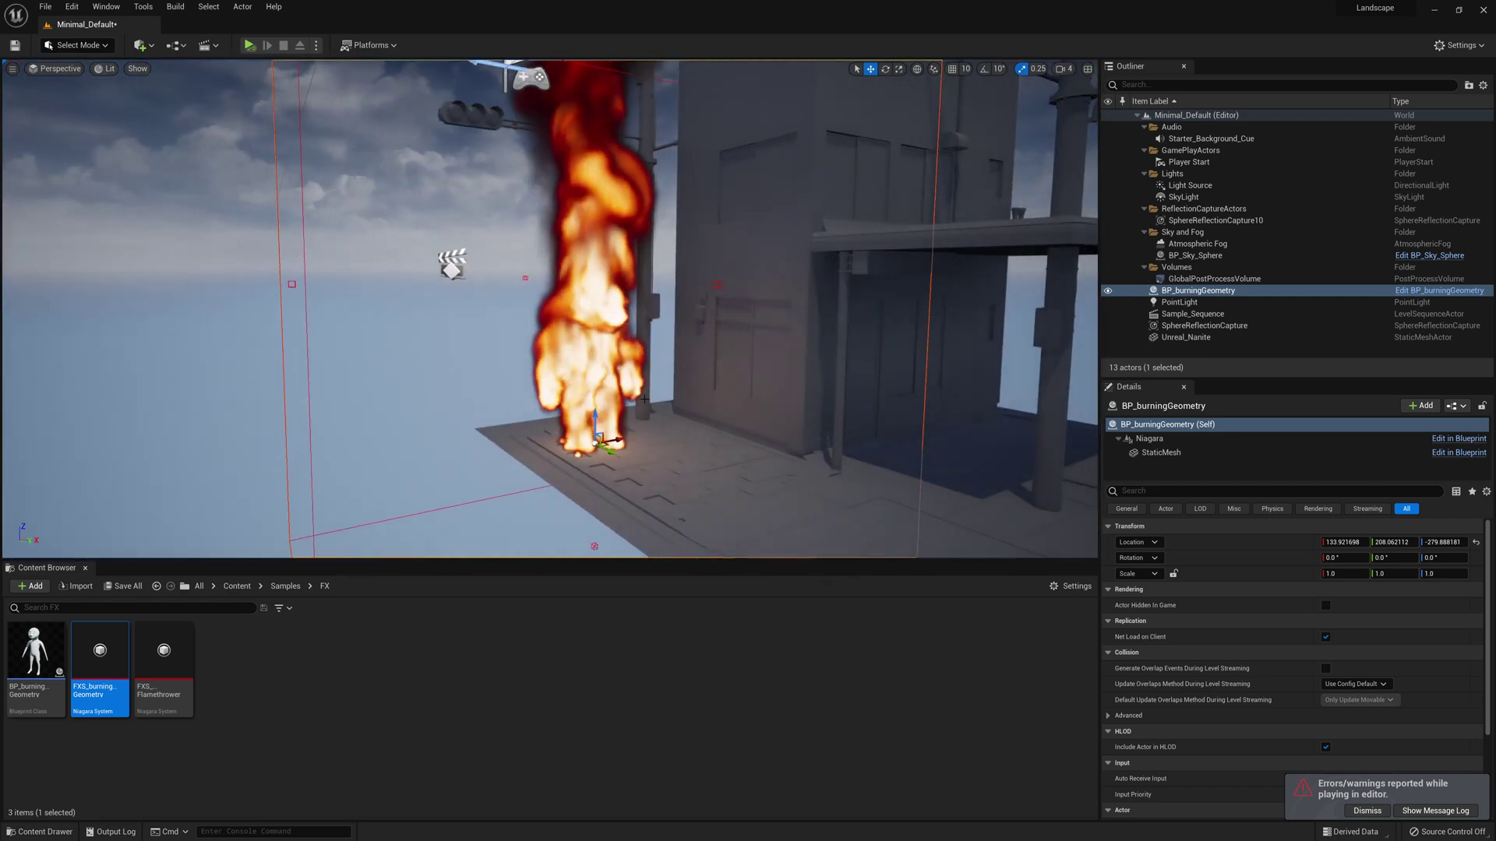